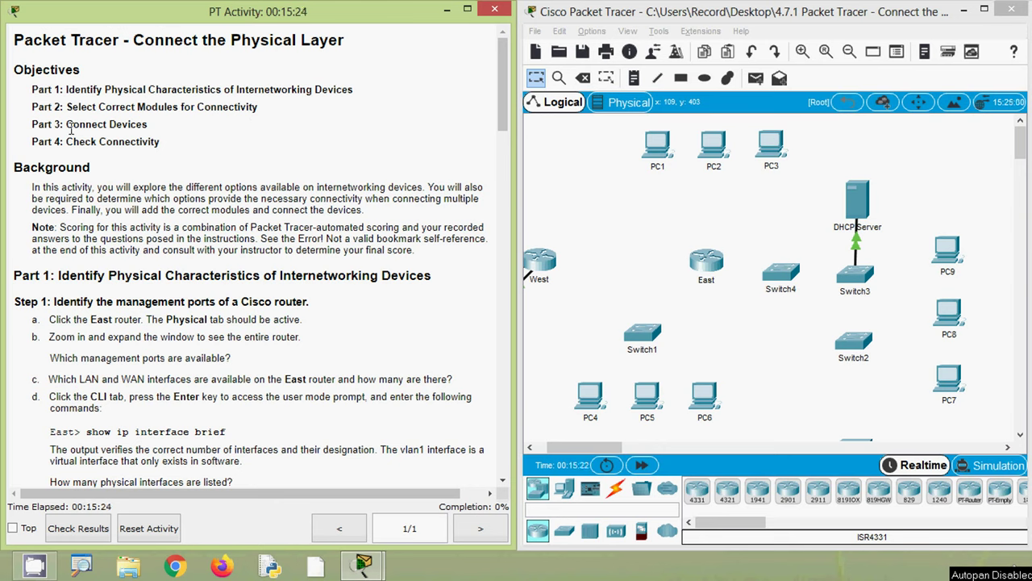
Review the Connect Devices objective, then open the East router's window on its Physical tab
left_click_drag(71, 127, 164, 129)
left_click(165, 140)
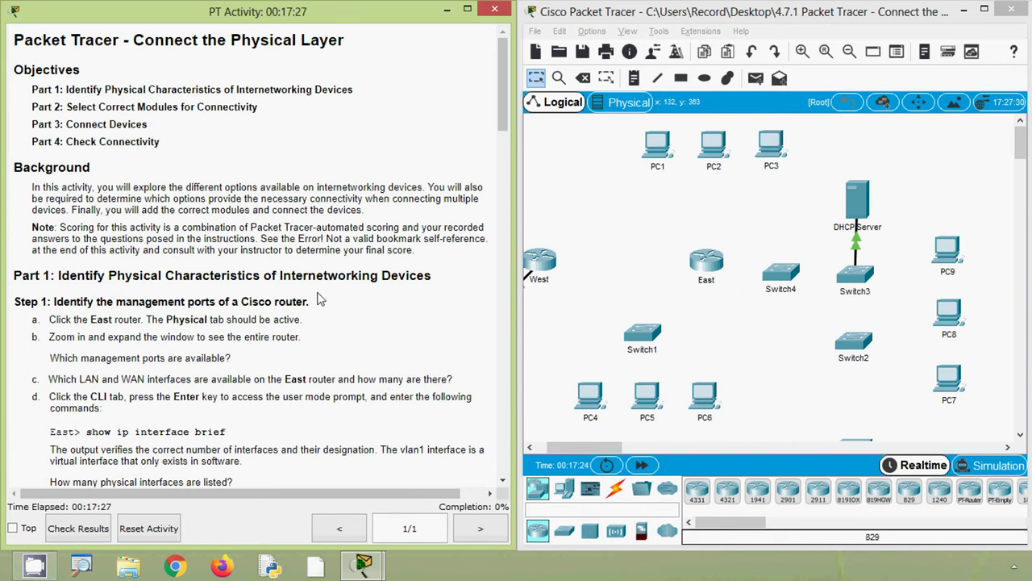
scroll(64, 337, "down", 1)
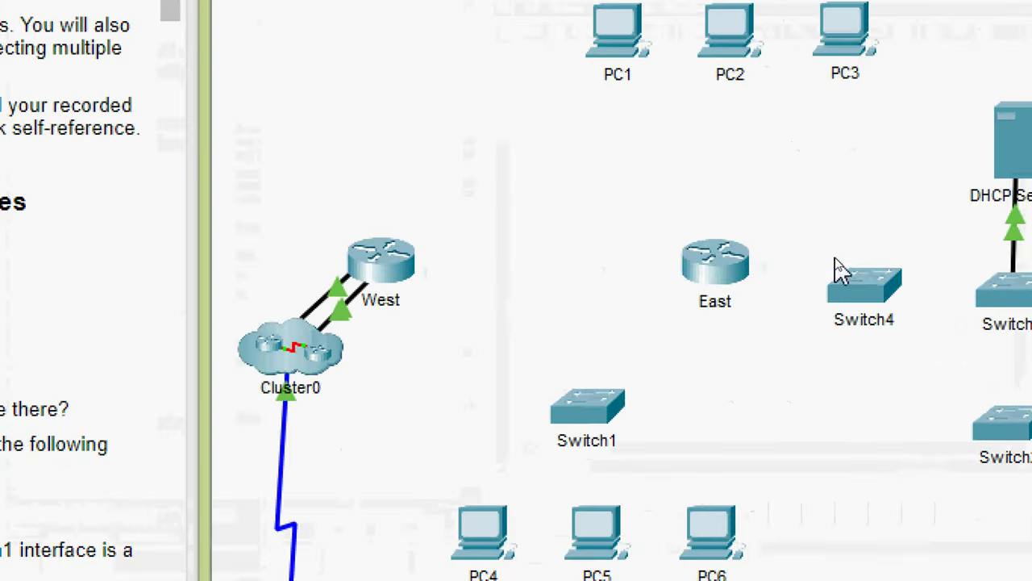
left_click(723, 282)
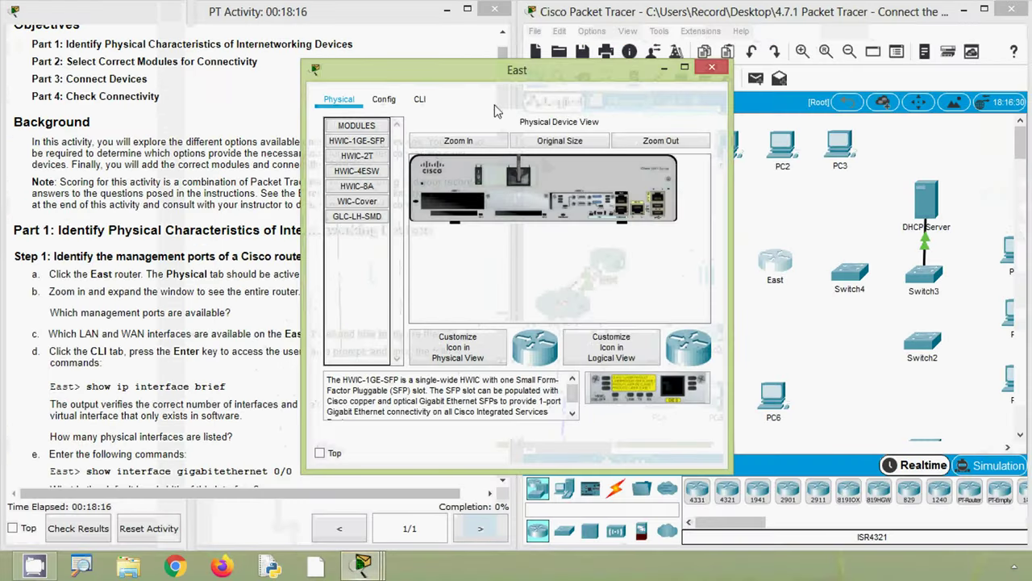
Zoom in on the East router's Cisco 1941 chassis and pan across its rear panel
left_click_drag(459, 74, 656, 73)
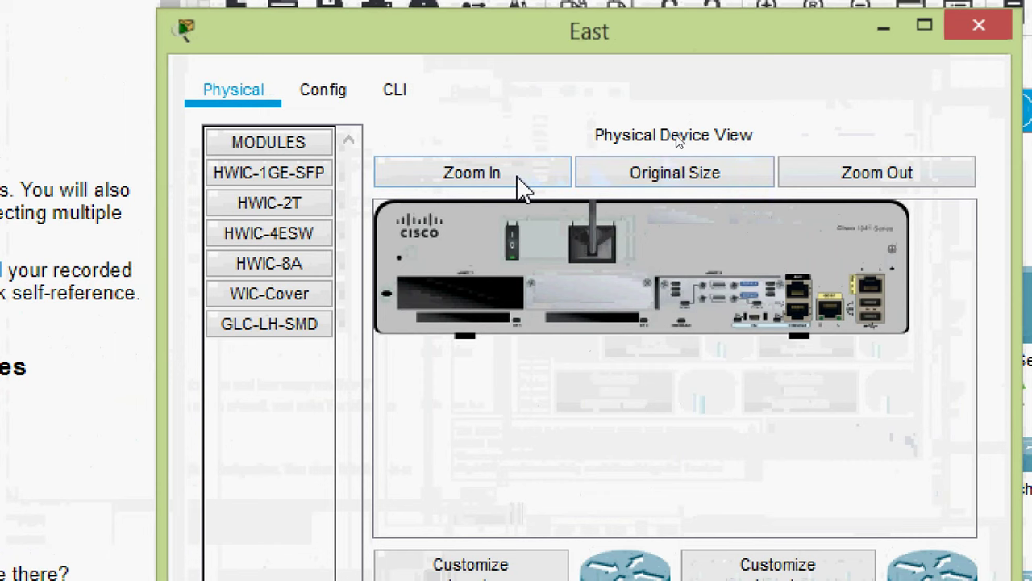
left_click(522, 185)
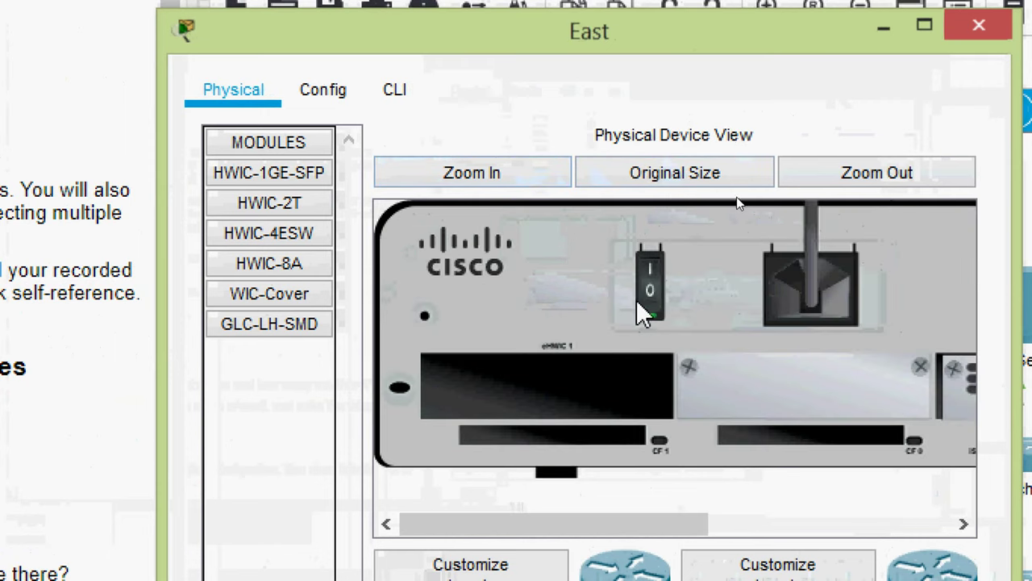
left_click_drag(634, 523, 889, 490)
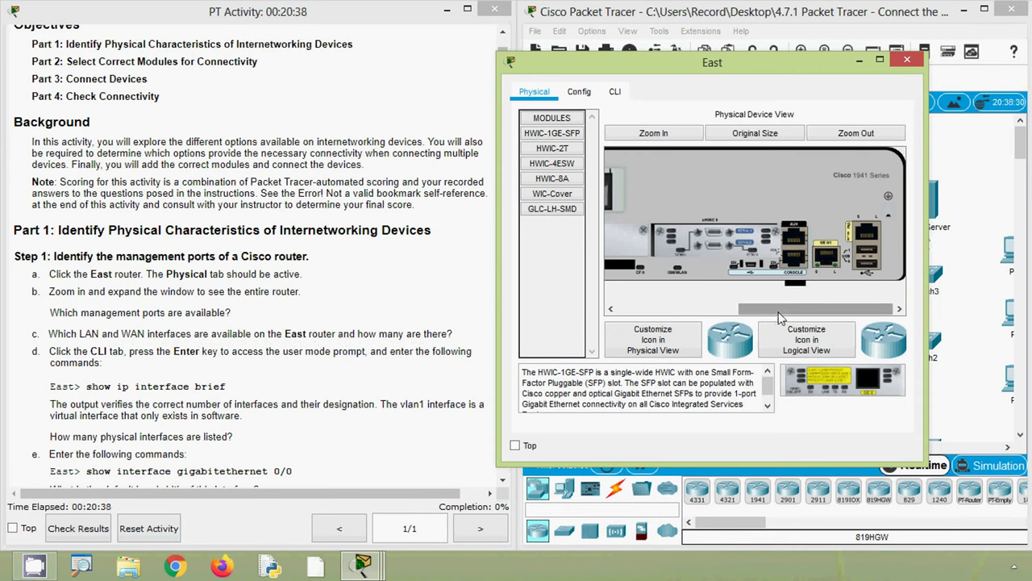
left_click_drag(806, 309, 691, 309)
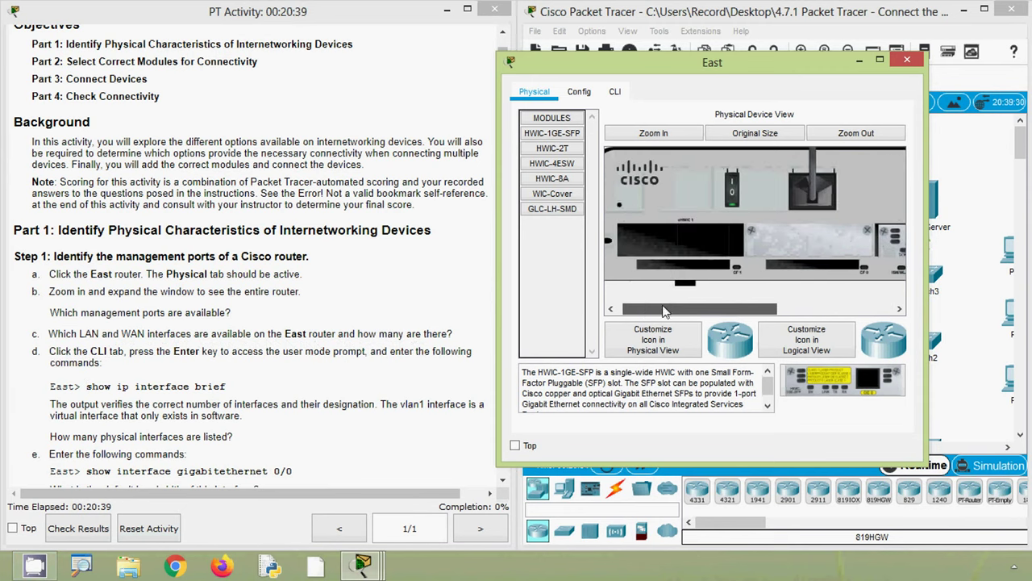
left_click(670, 133)
left_click_drag(741, 309, 840, 309)
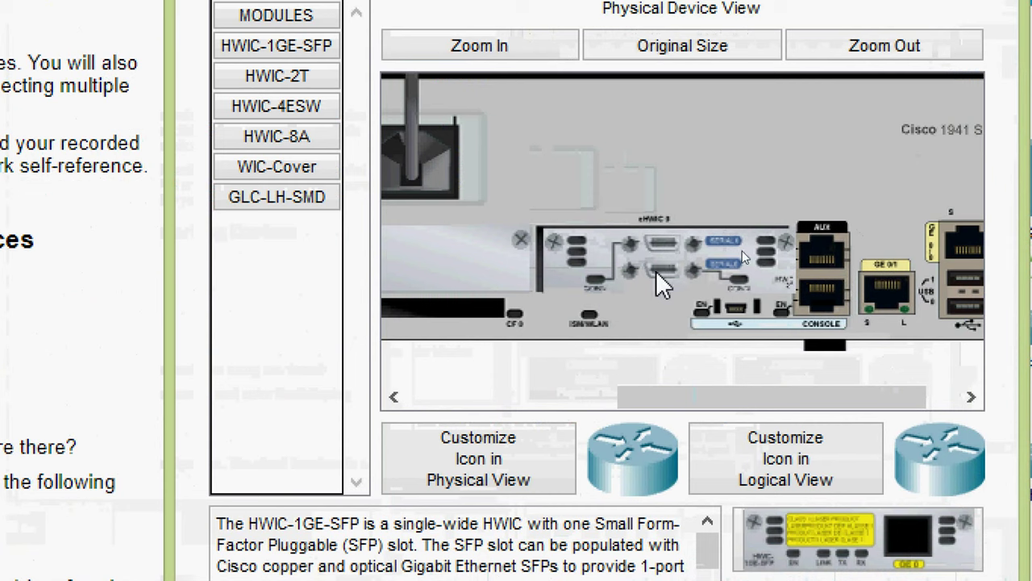
left_click_drag(681, 399, 756, 405)
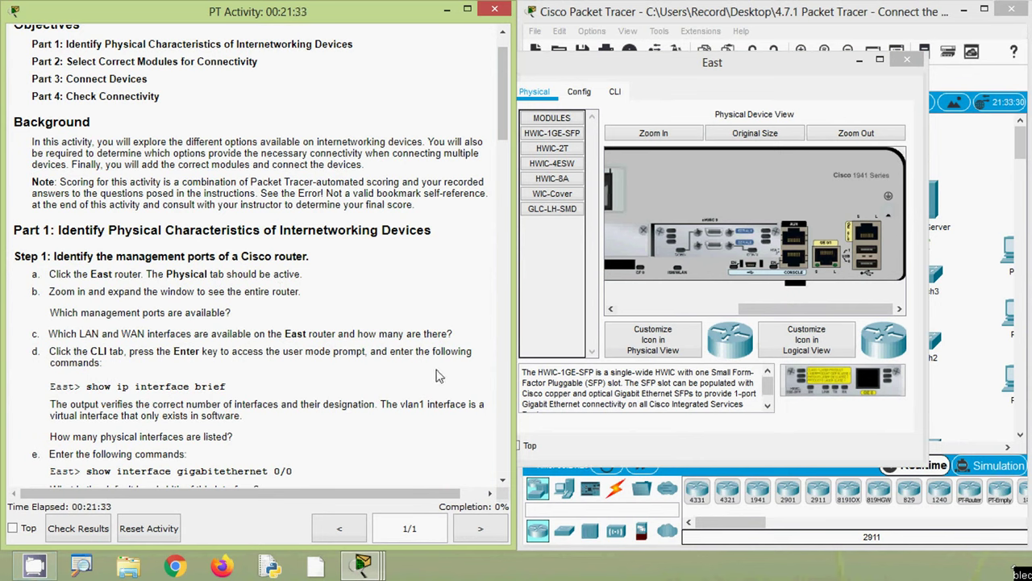
left_click_drag(88, 388, 129, 389)
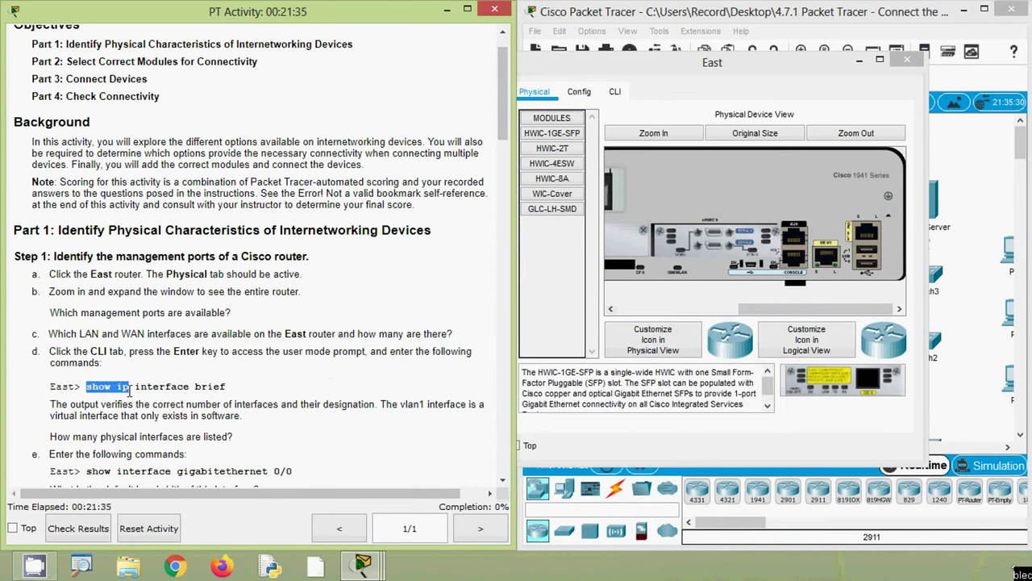
left_click(232, 401)
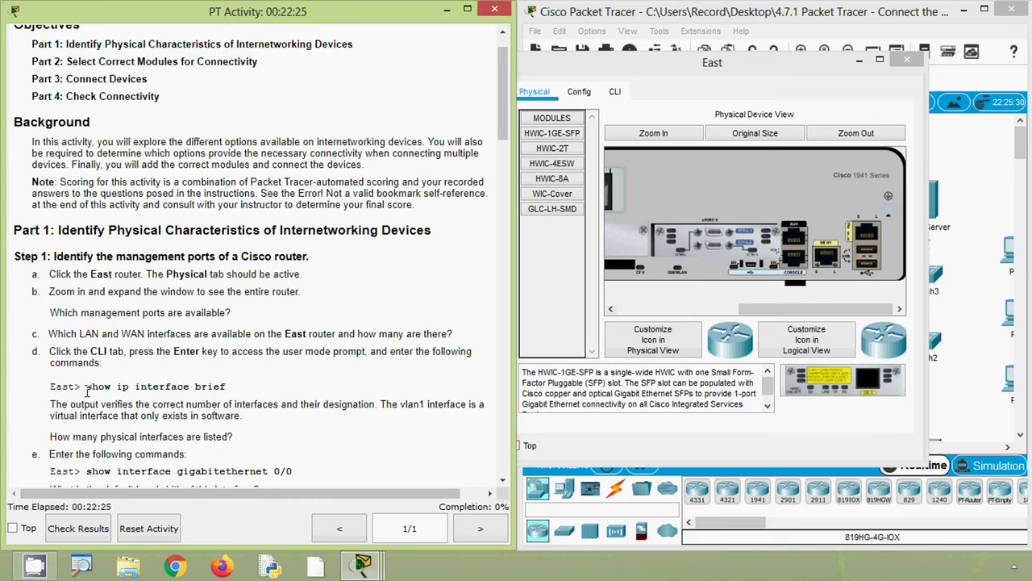
left_click_drag(88, 388, 229, 388)
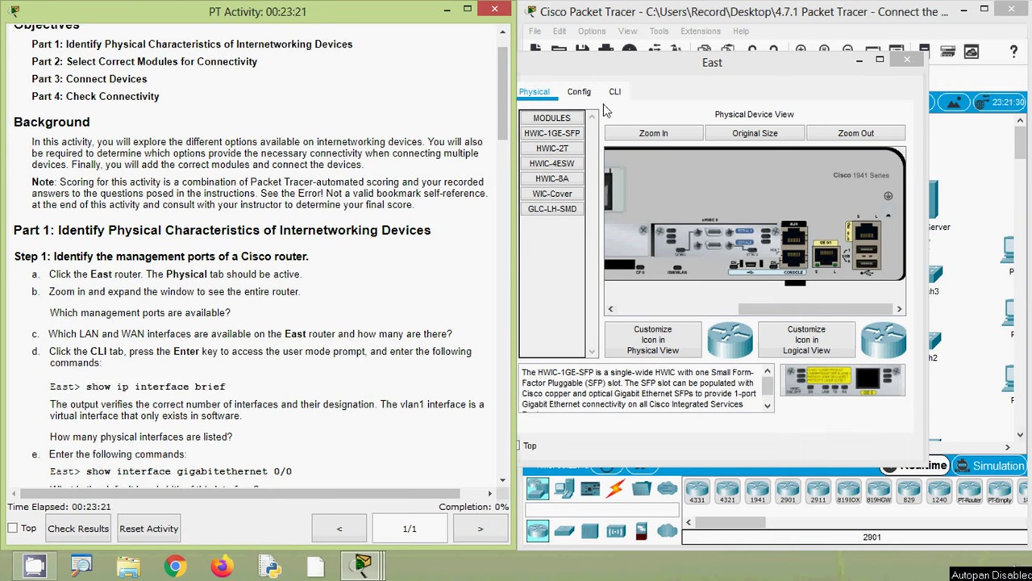
Open the East router's CLI and enter privileged mode with enable
left_click(685, 79)
left_click(626, 92)
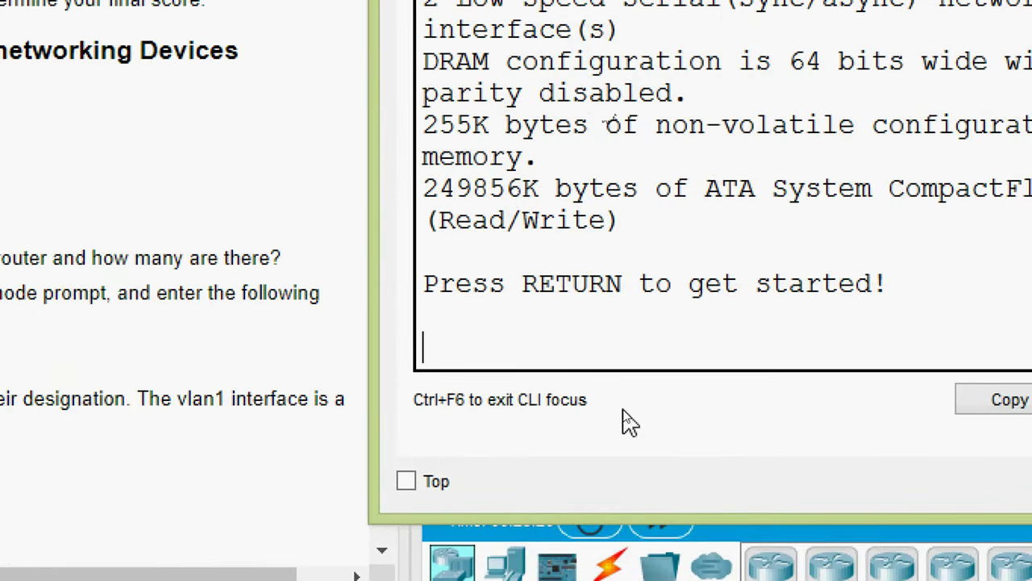
key("Return")
type("ena")
key("Tab")
key("Return")
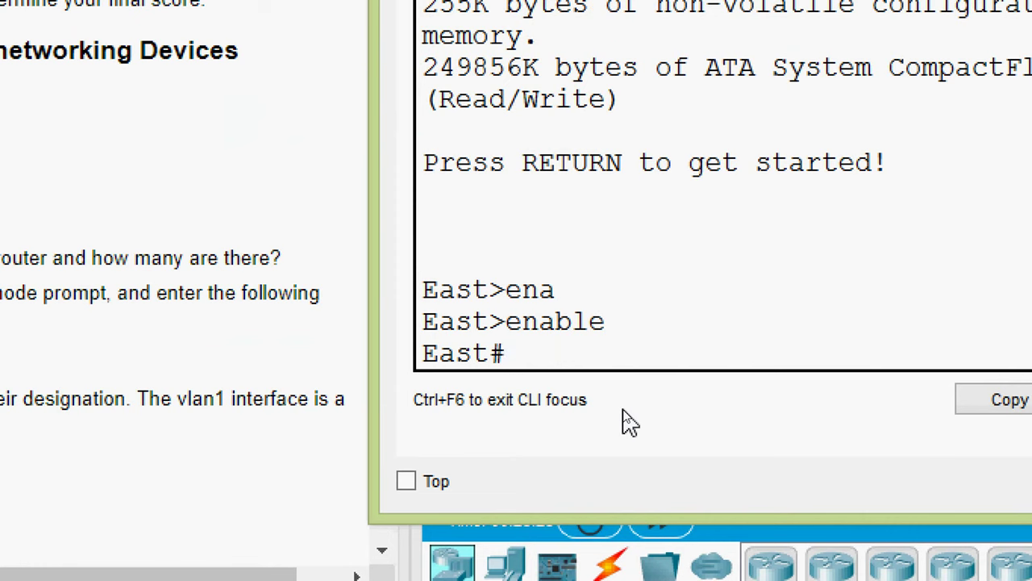
Run show ip interface brief and widen the window to review the four physical interfaces
type("sh")
key("Tab")
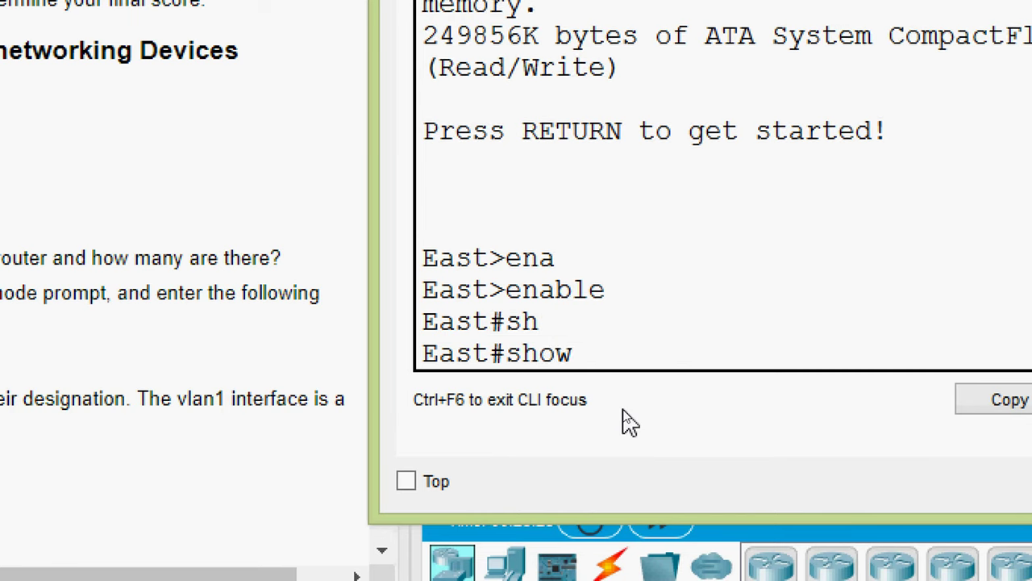
type("ip int")
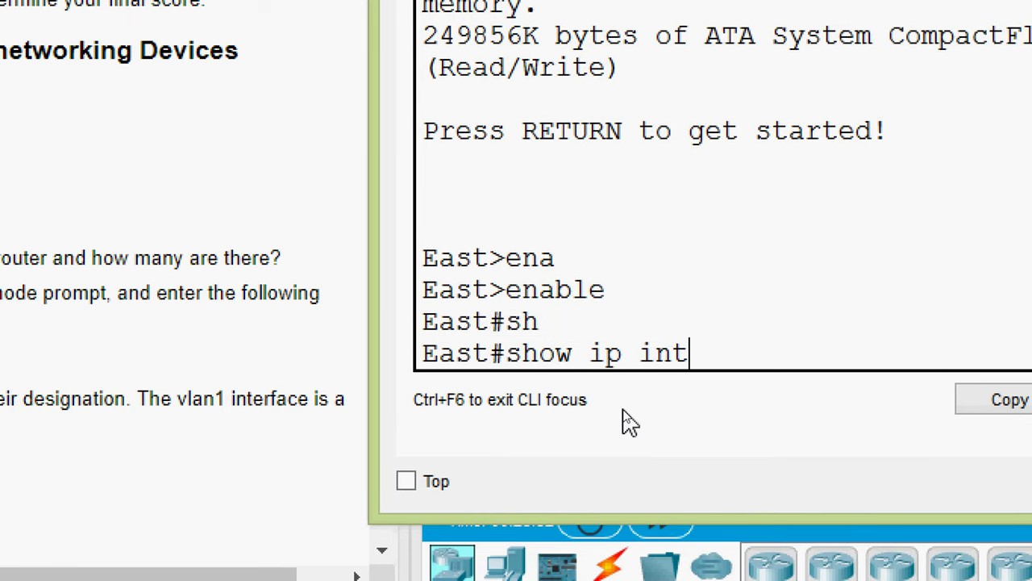
key("Tab")
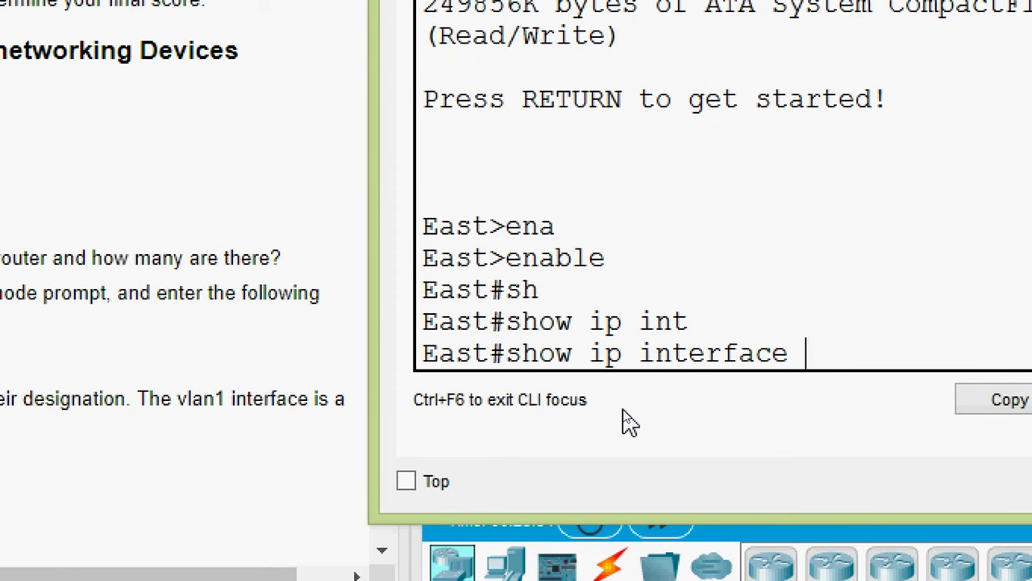
type("b")
key("Tab")
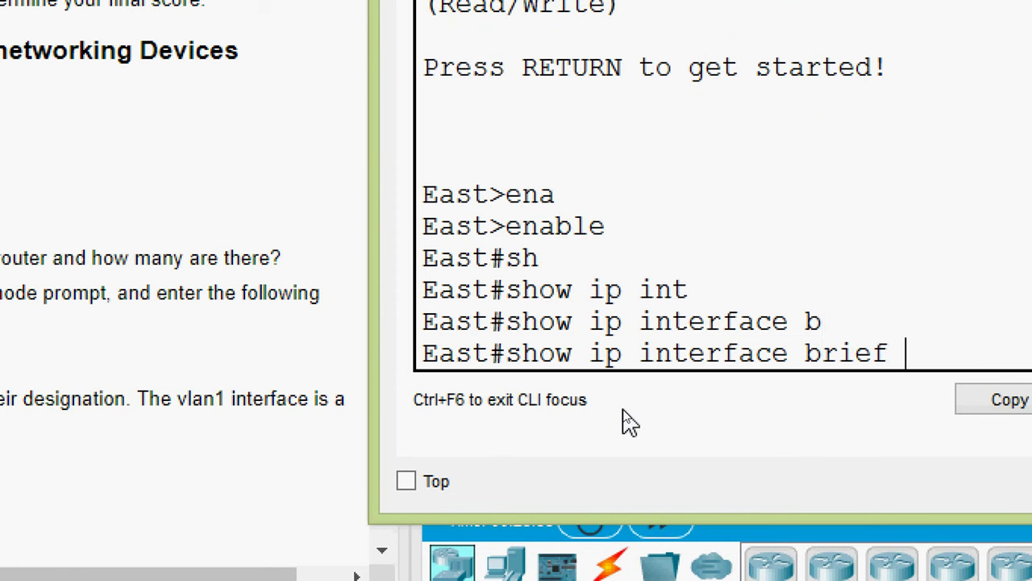
key("Return")
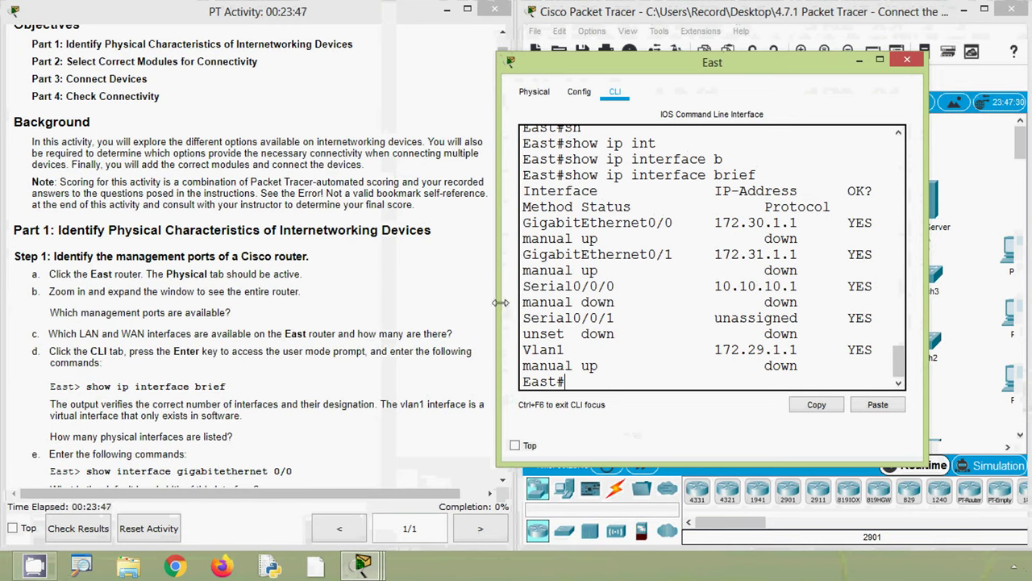
left_click_drag(504, 308, 844, 353)
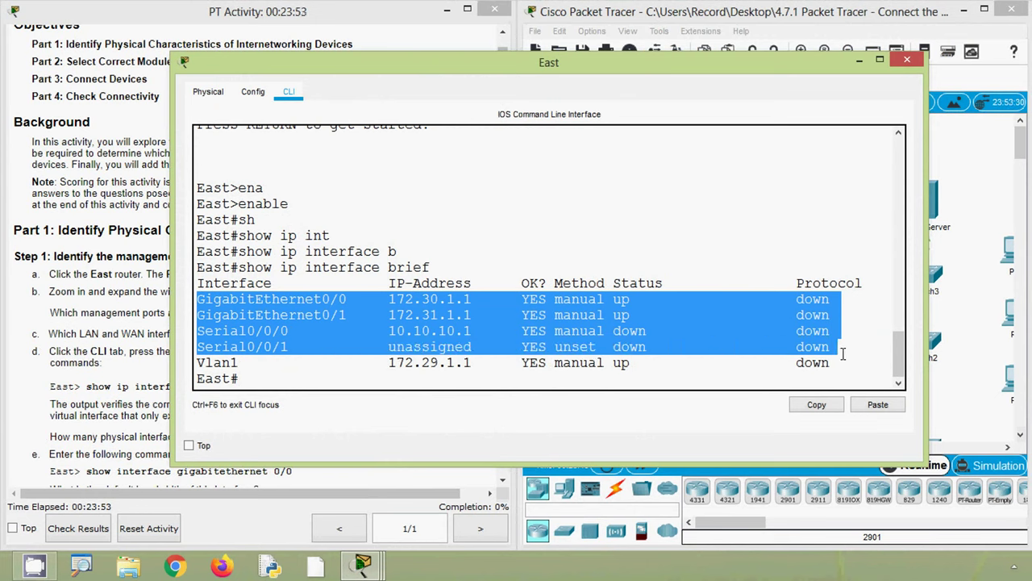
left_click_drag(205, 367, 193, 300)
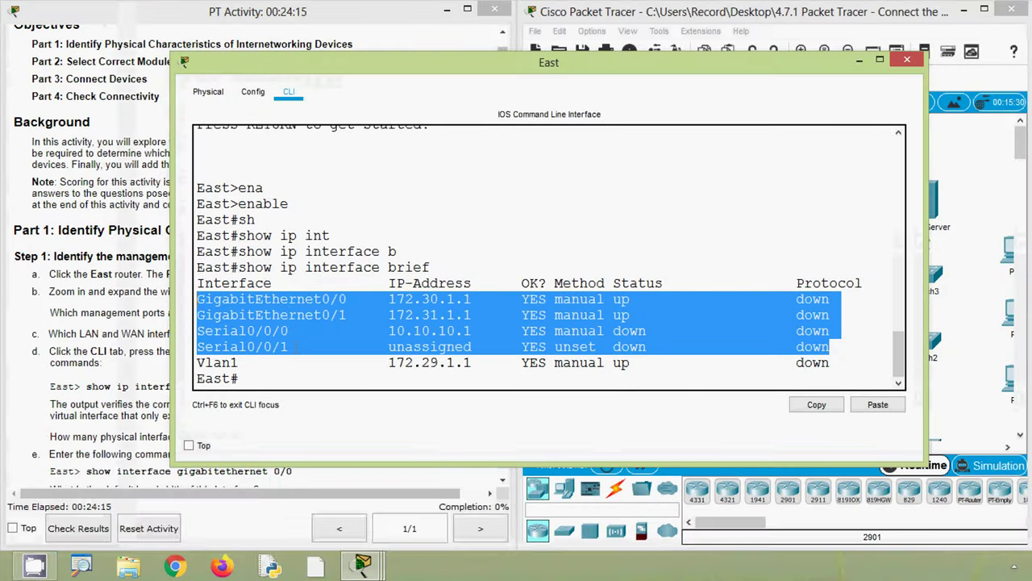
Scroll the activity instructions to Step 1e's show interface gigabitethernet 0/0 command
left_click(104, 348)
scroll(113, 371, "down", 4)
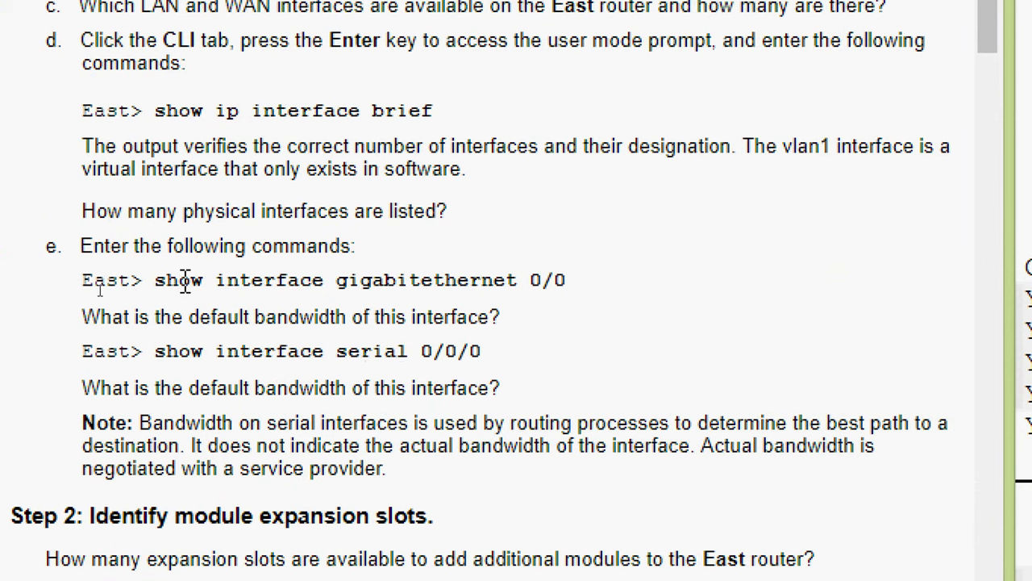
left_click_drag(155, 280, 589, 292)
left_click(589, 293)
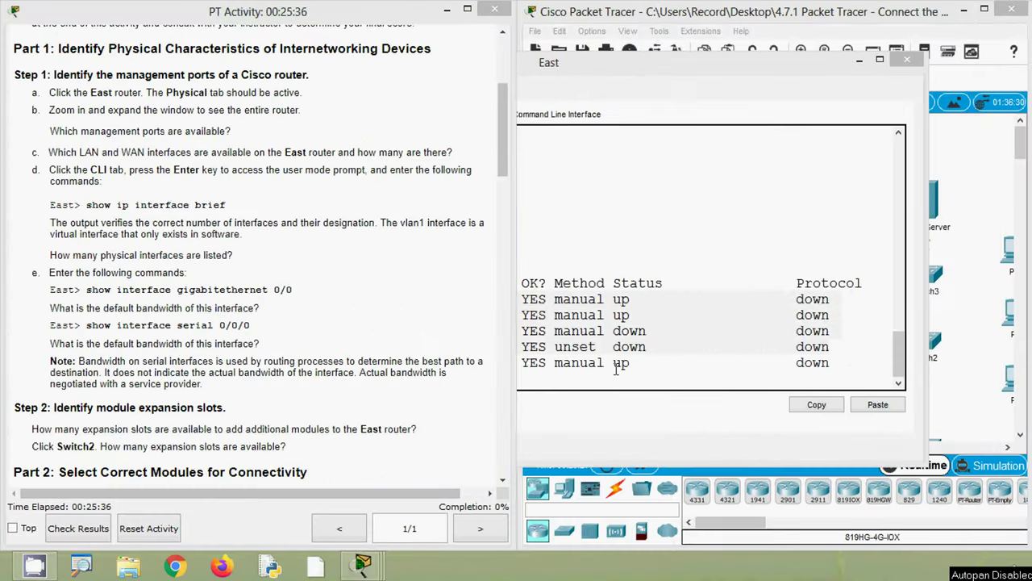
Run show interfaces gigabitEthernet 0/0 in the East router CLI
left_click(613, 365)
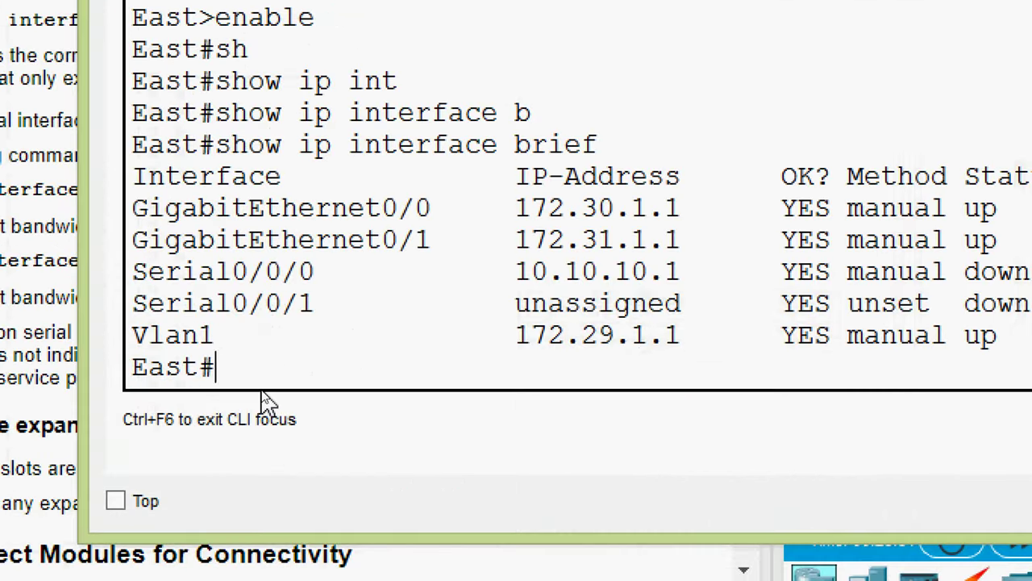
type("sh")
key("Tab")
type("inter")
key("Tab")
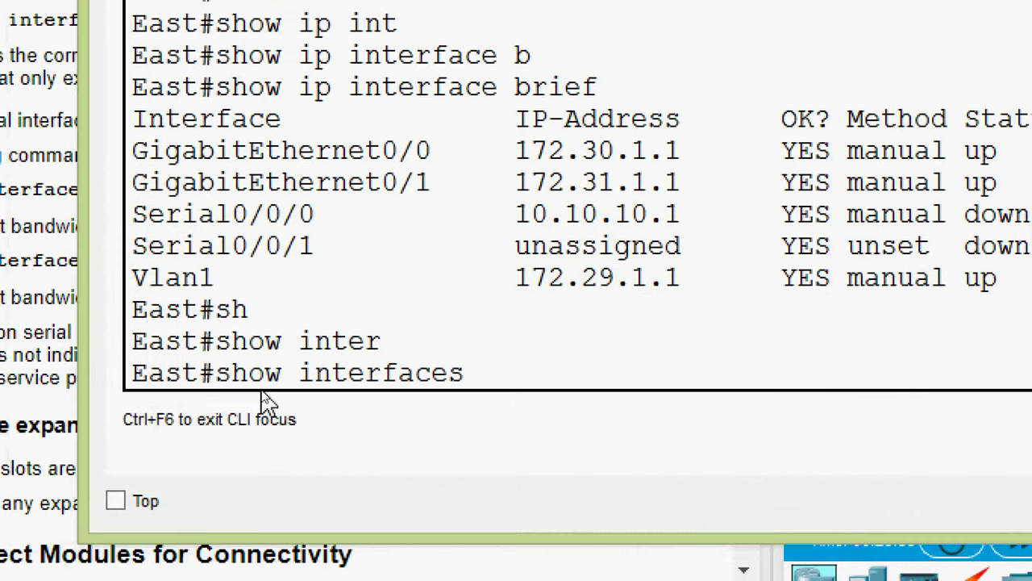
type("g")
key("Tab")
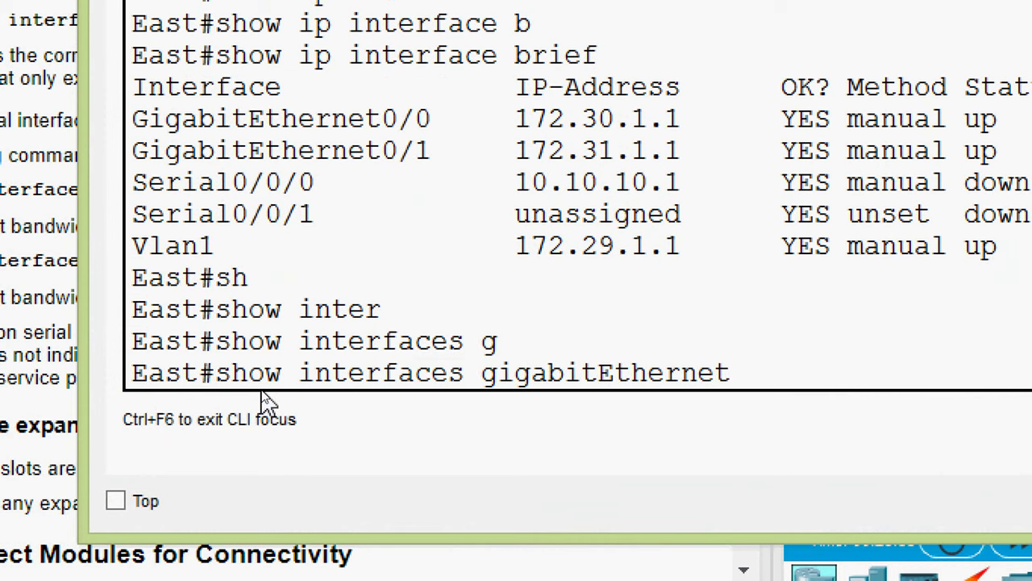
type("0/0")
key("Return")
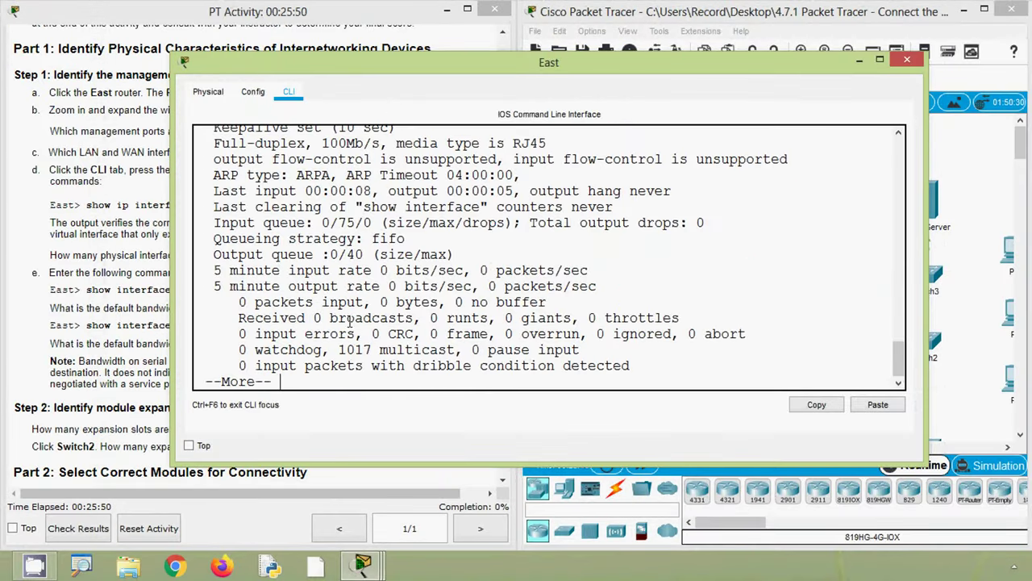
Locate the BW 1000000 Kbit bandwidth in the output, then return to the activity instructions
scroll(322, 308, "up", 1)
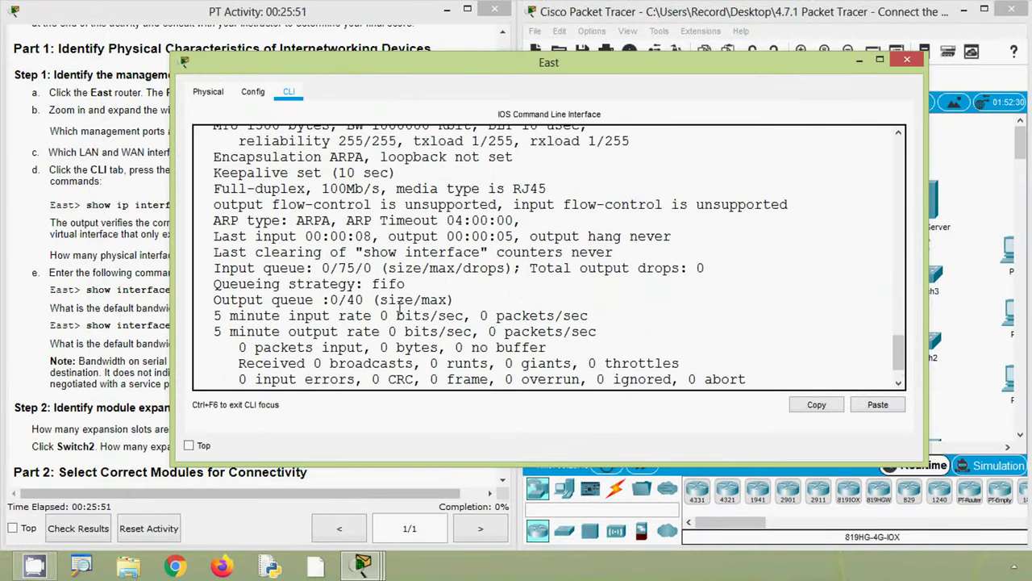
scroll(397, 311, "up", 1)
scroll(377, 291, "up", 1)
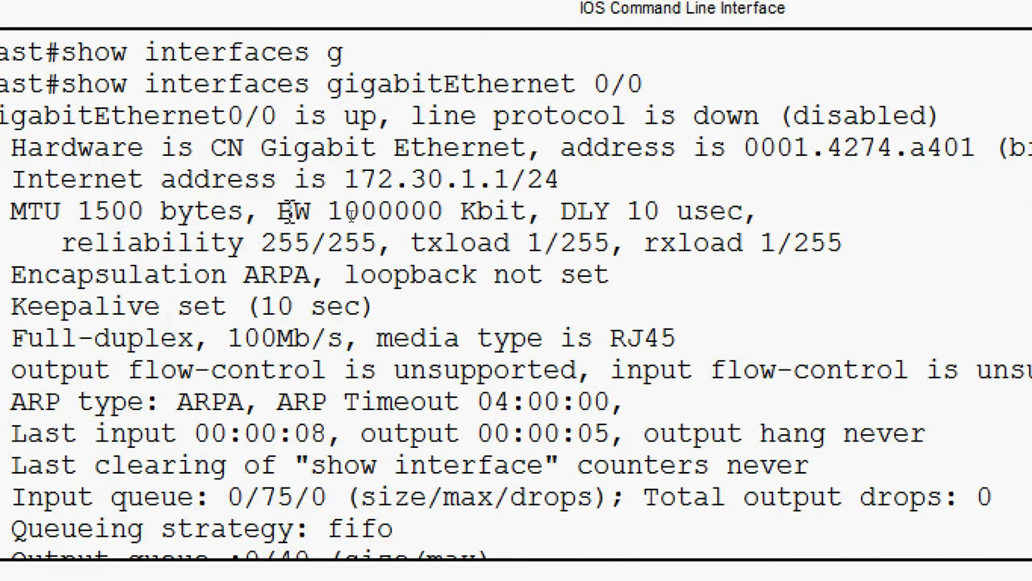
left_click_drag(278, 211, 529, 216)
left_click(323, 212)
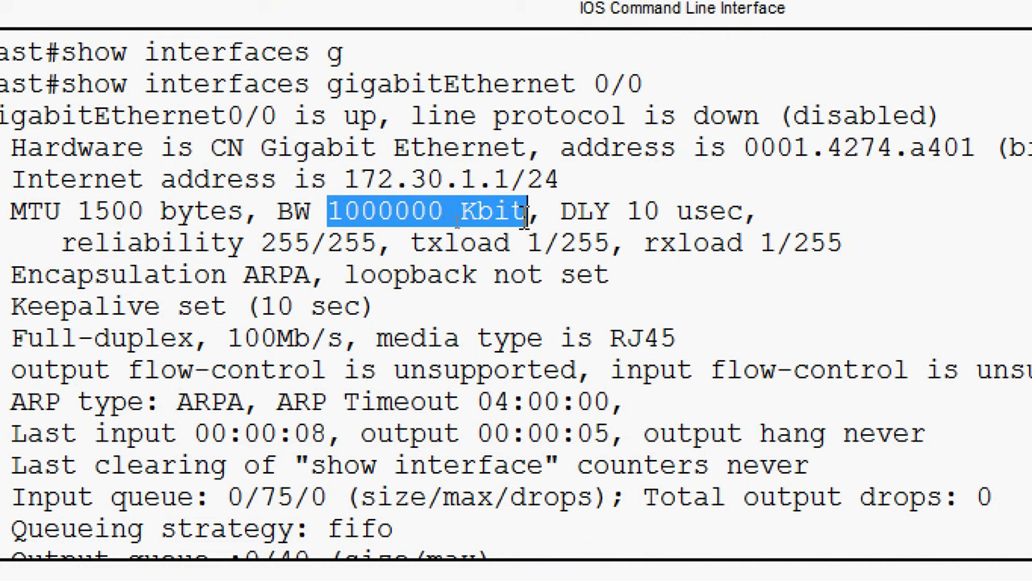
left_click(530, 258)
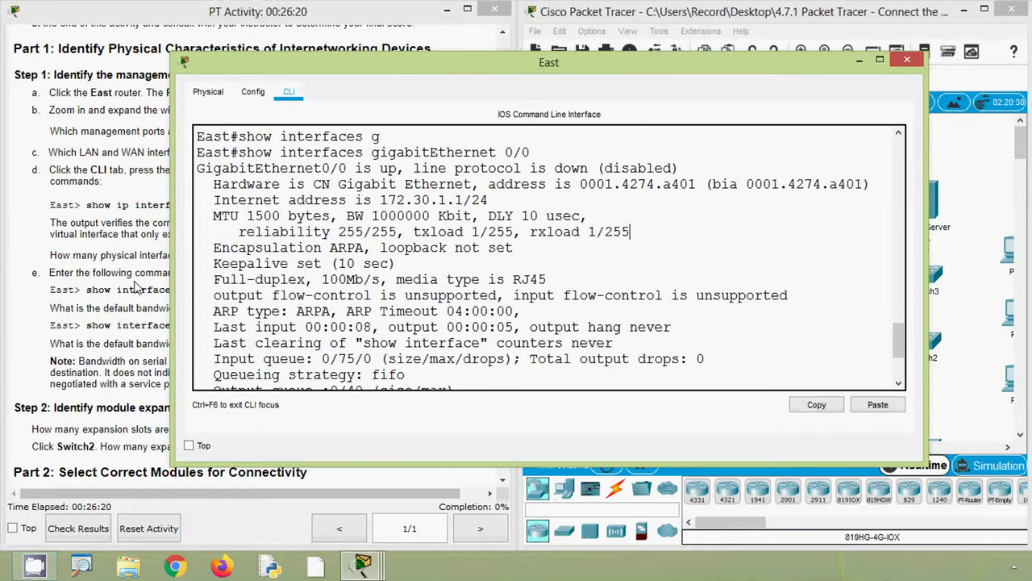
left_click(140, 288)
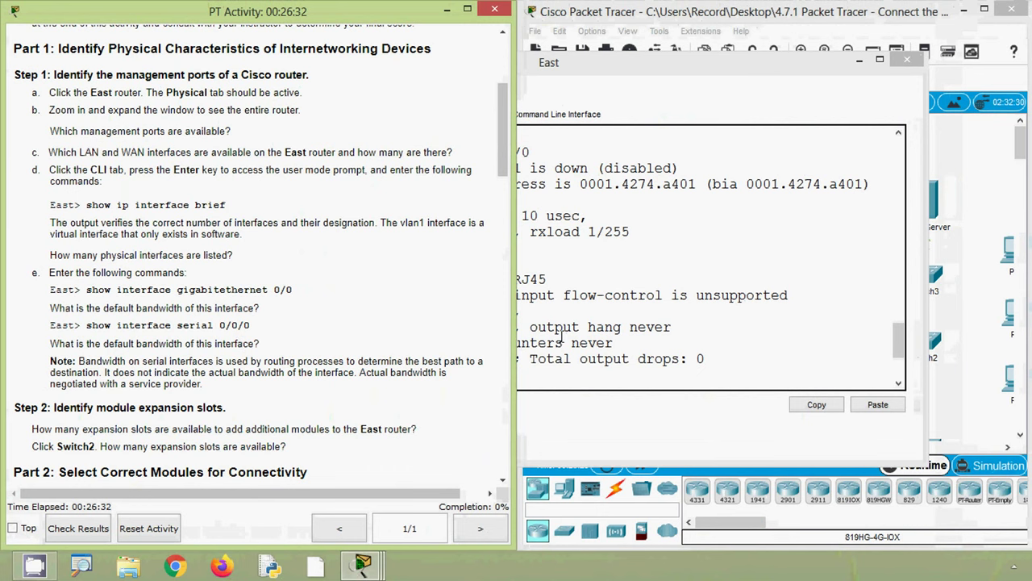
Quit the --More-- listing and run show interfaces serial 0/0/0 on East
left_click(602, 337)
scroll(393, 369, "down", 3)
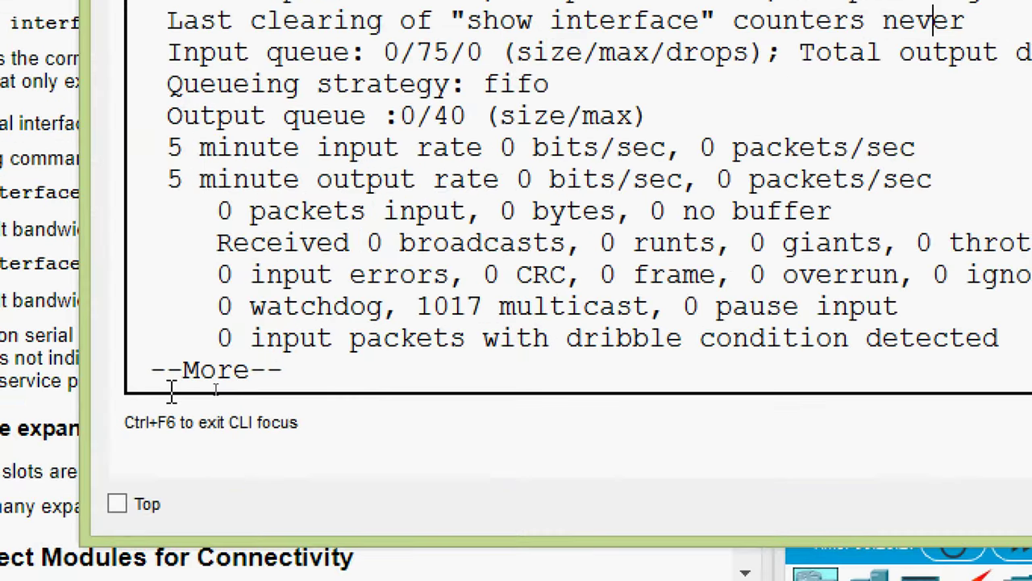
type("q")
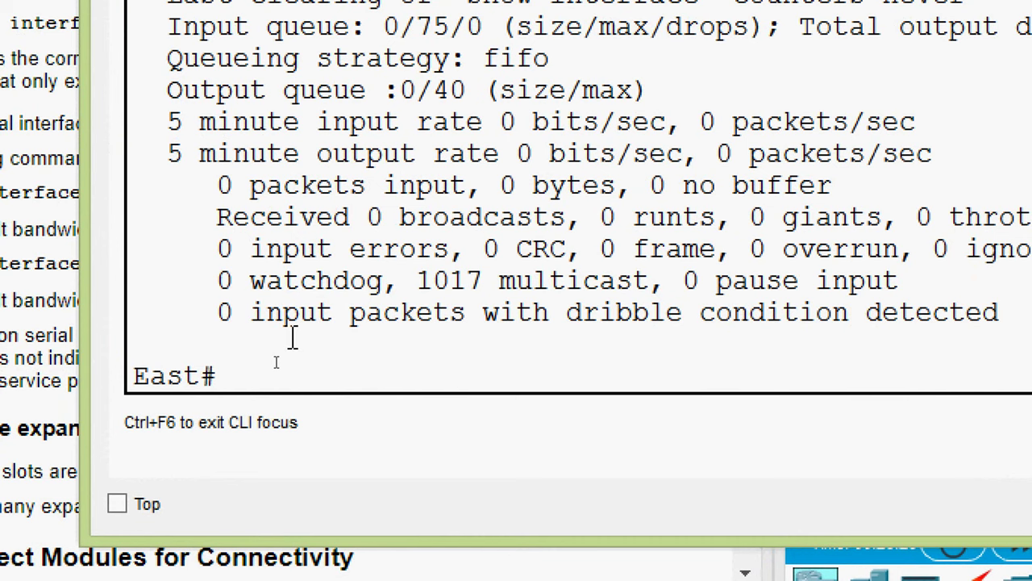
type("sh")
key("Tab")
type("int")
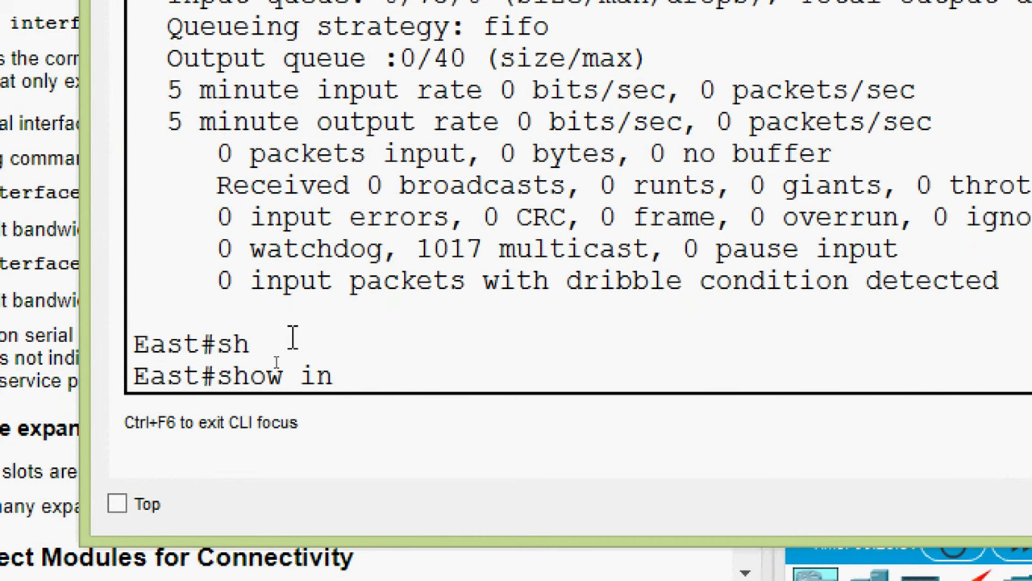
key("Tab")
type("ser")
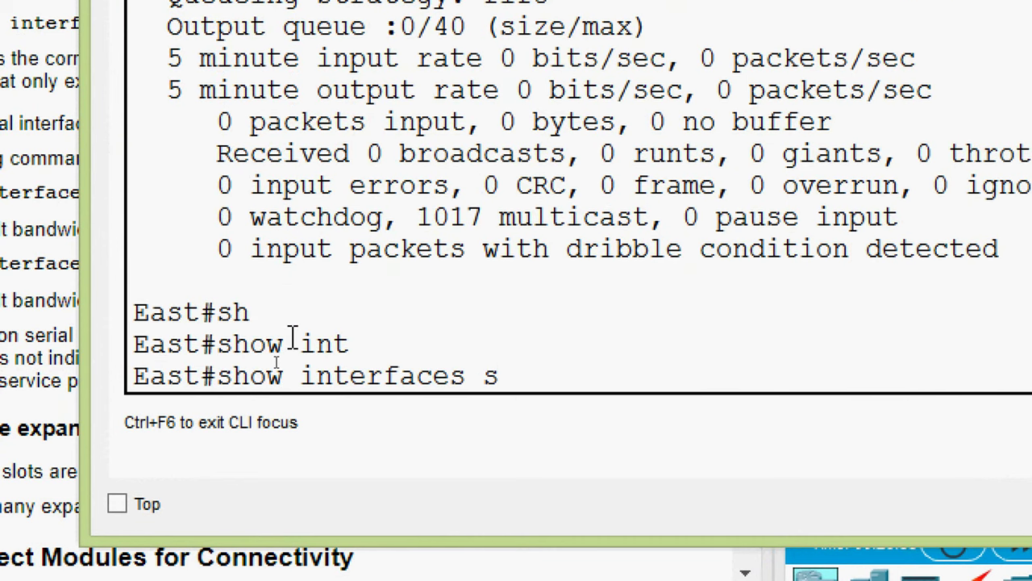
key("Tab")
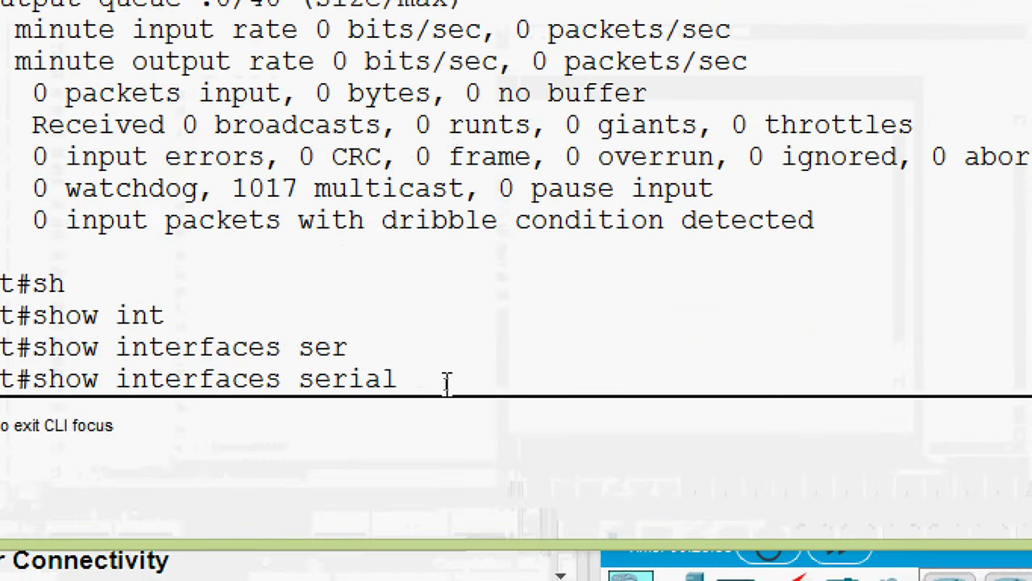
type("se")
key("Tab")
key("BackSpace")
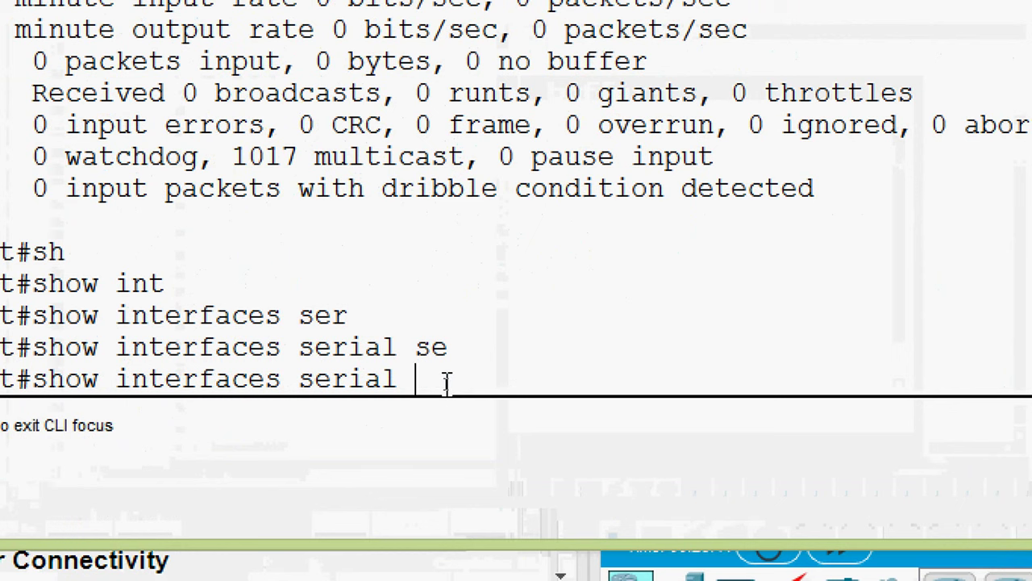
type("0/0/0")
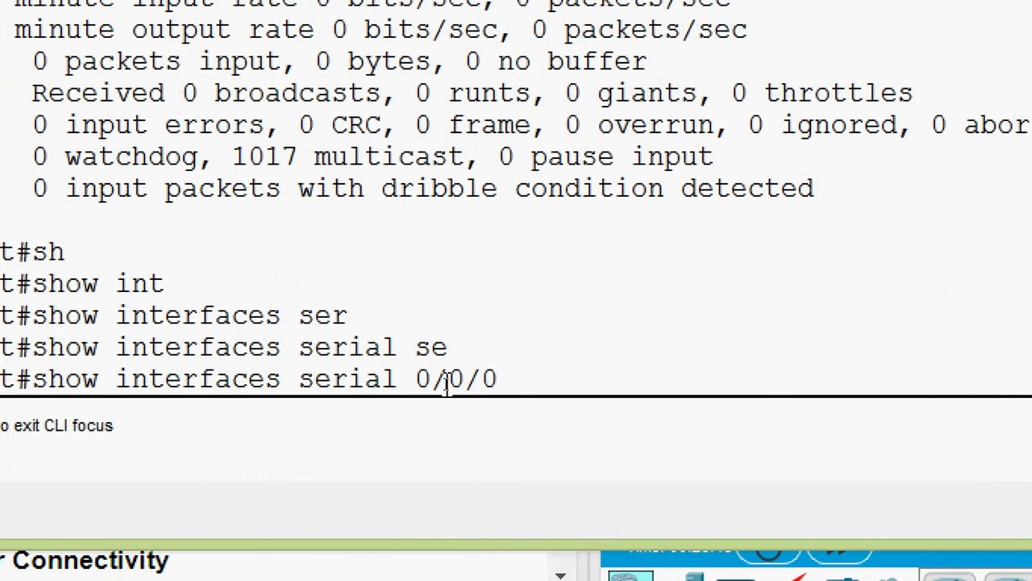
key("Return")
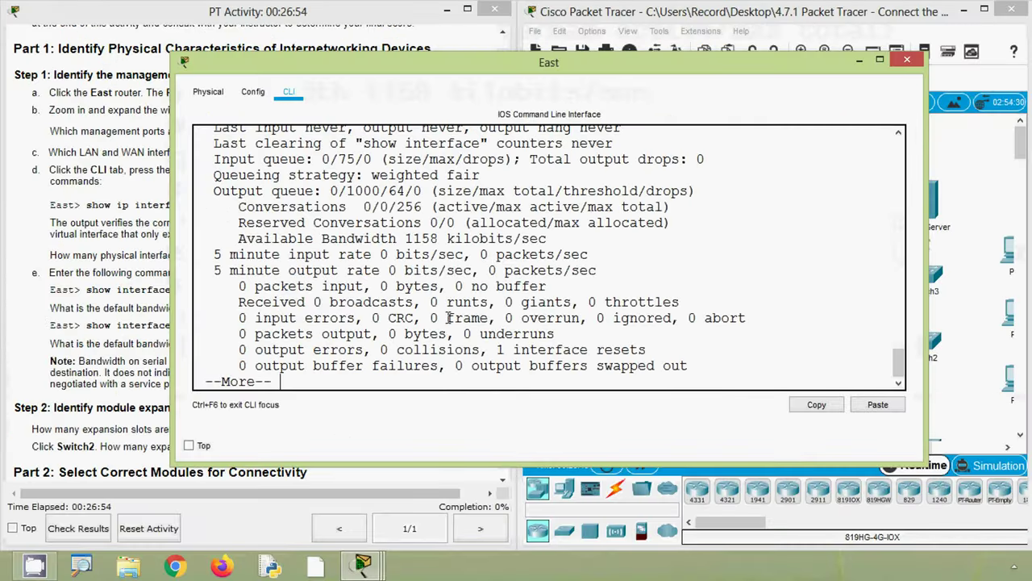
Highlight the BW 1544 Kbit value in the output, then return to the activity instructions
scroll(422, 216, "up", 1)
scroll(432, 300, "up", 1)
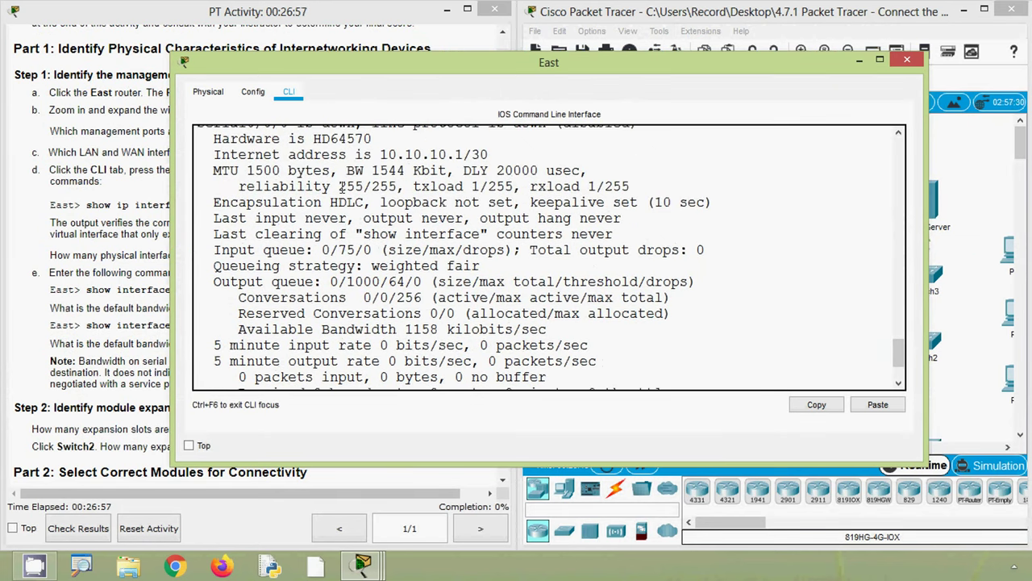
double_click(353, 170)
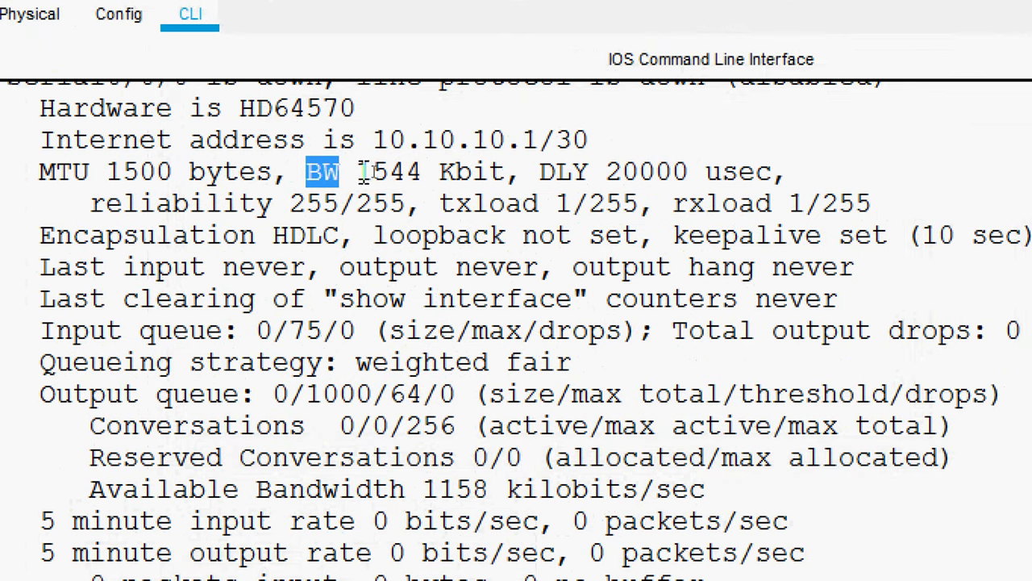
left_click_drag(358, 172, 505, 172)
left_click(540, 202)
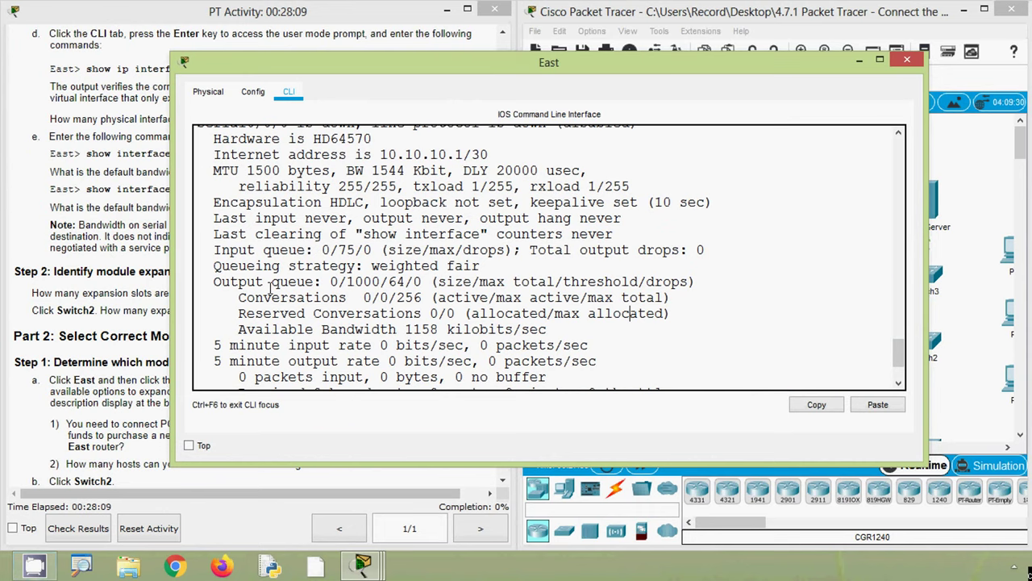
left_click(102, 263)
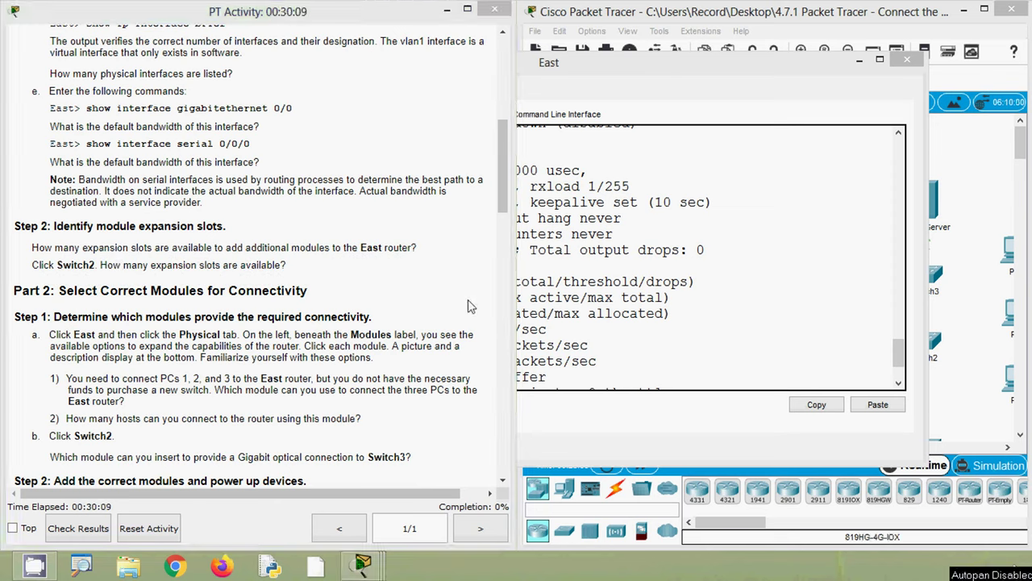
Show the East router's Physical view with its module list, then close the East window
left_click(584, 300)
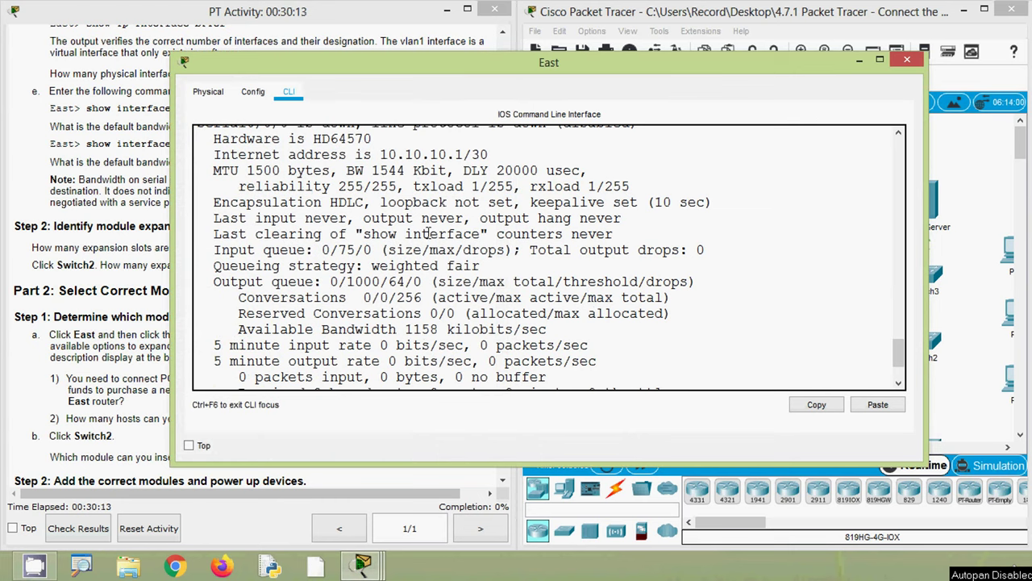
left_click(208, 92)
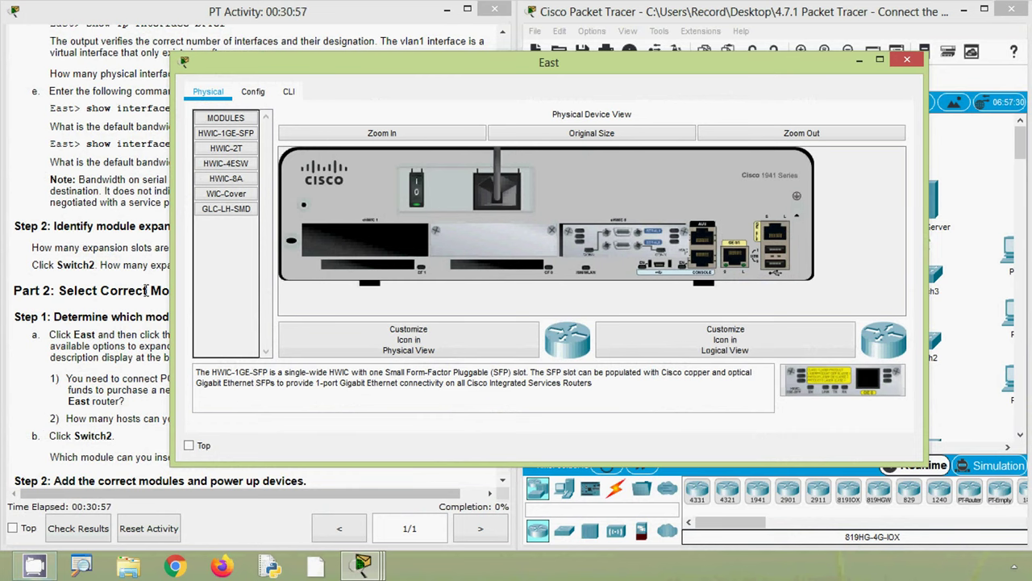
left_click(113, 287)
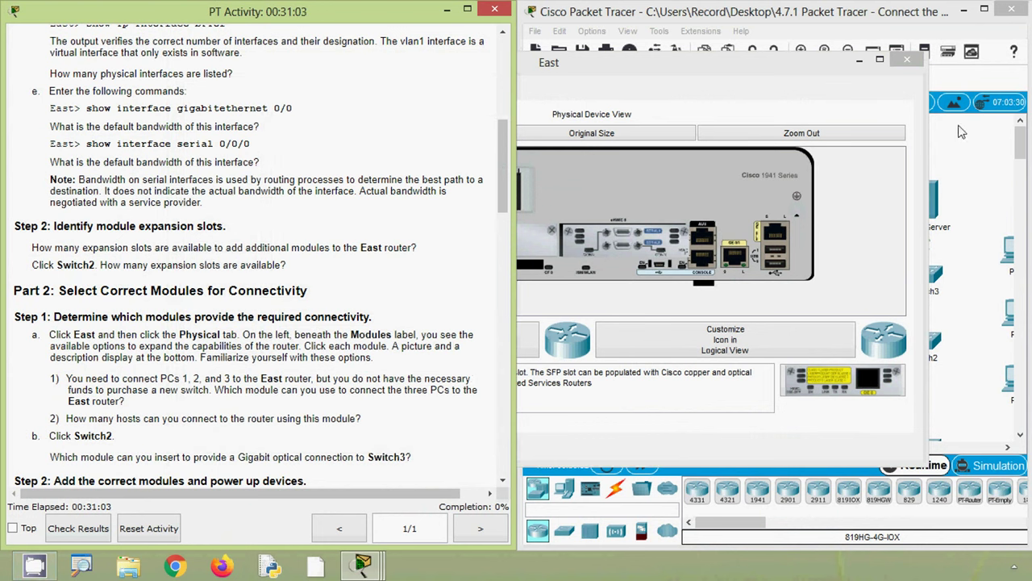
left_click(907, 61)
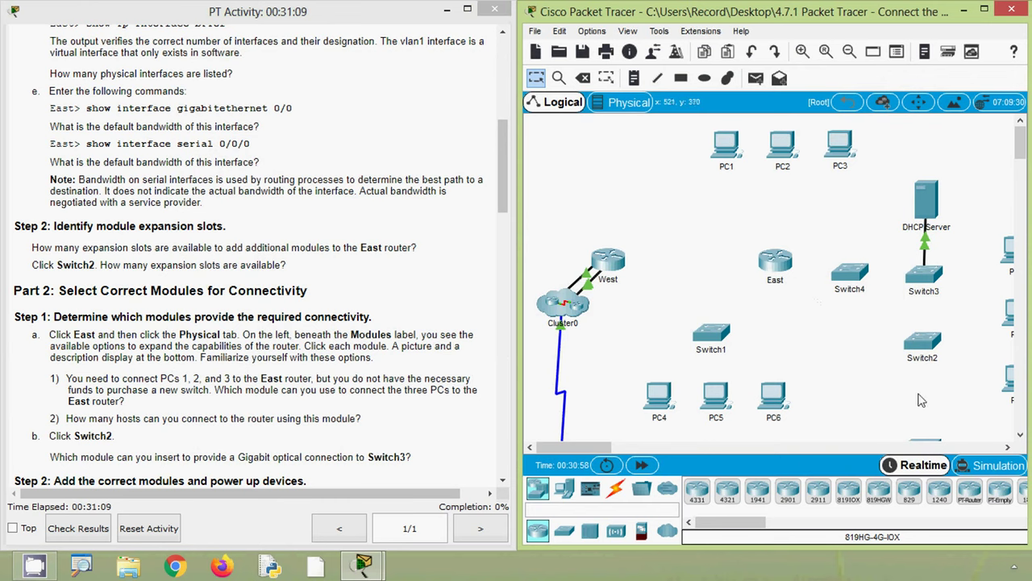
Open Switch2's device window and switch its power off
left_click(922, 343)
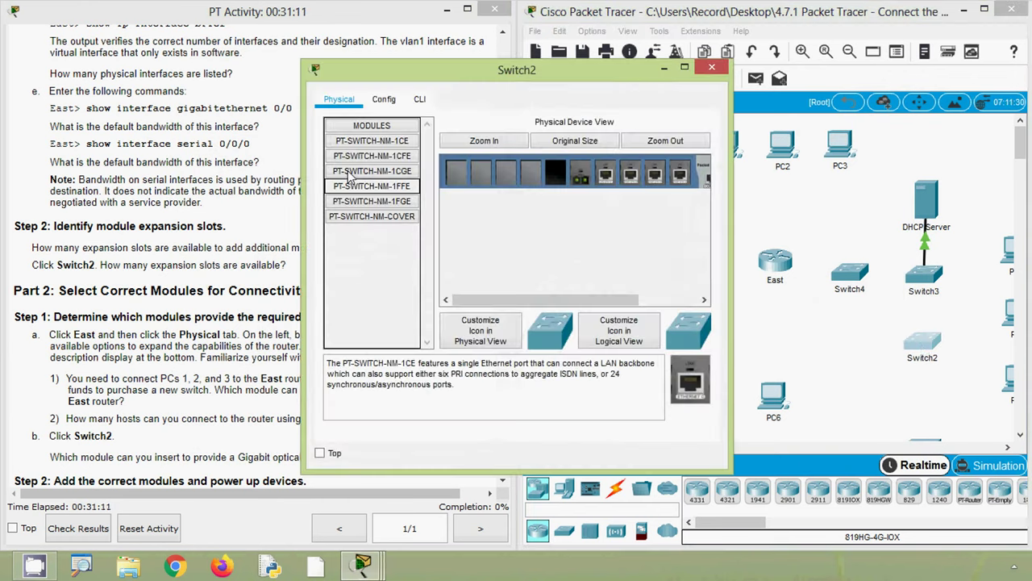
left_click_drag(393, 71, 470, 81)
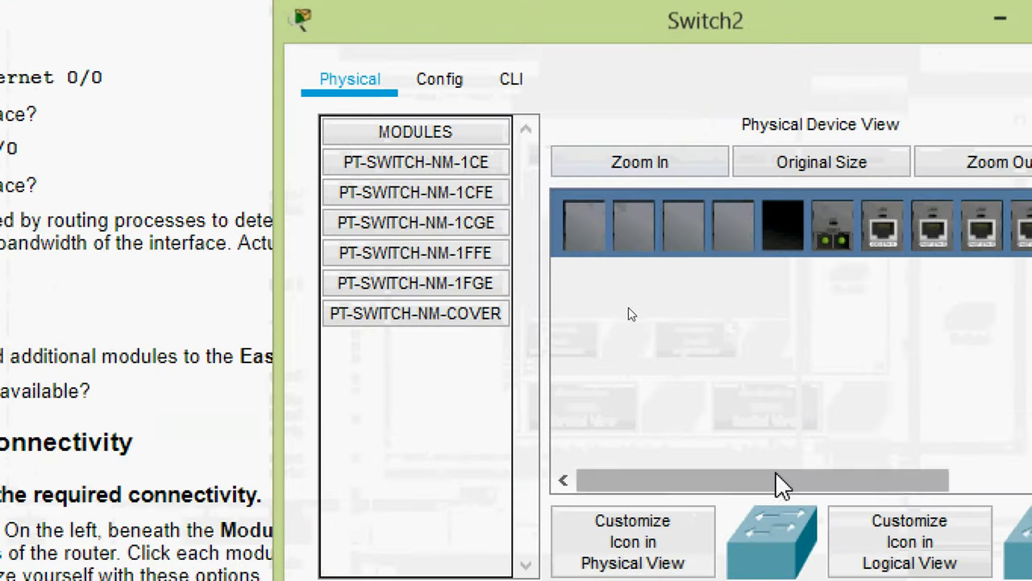
left_click_drag(630, 311, 690, 310)
left_click(996, 223)
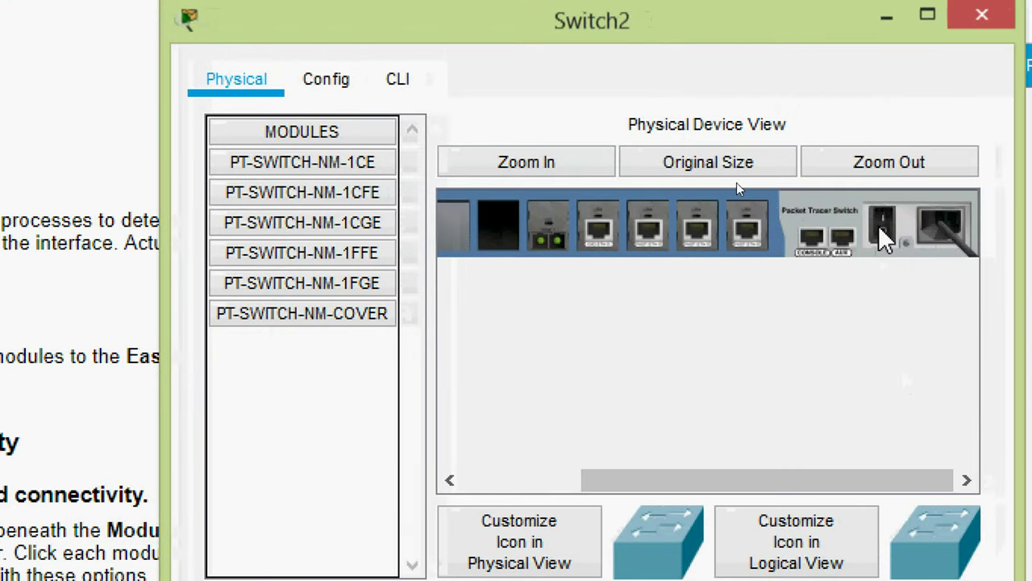
Remove a slot cover, refit a PT-SWITCH-NM-COVER plate, and close Switch2's window
left_click(379, 165)
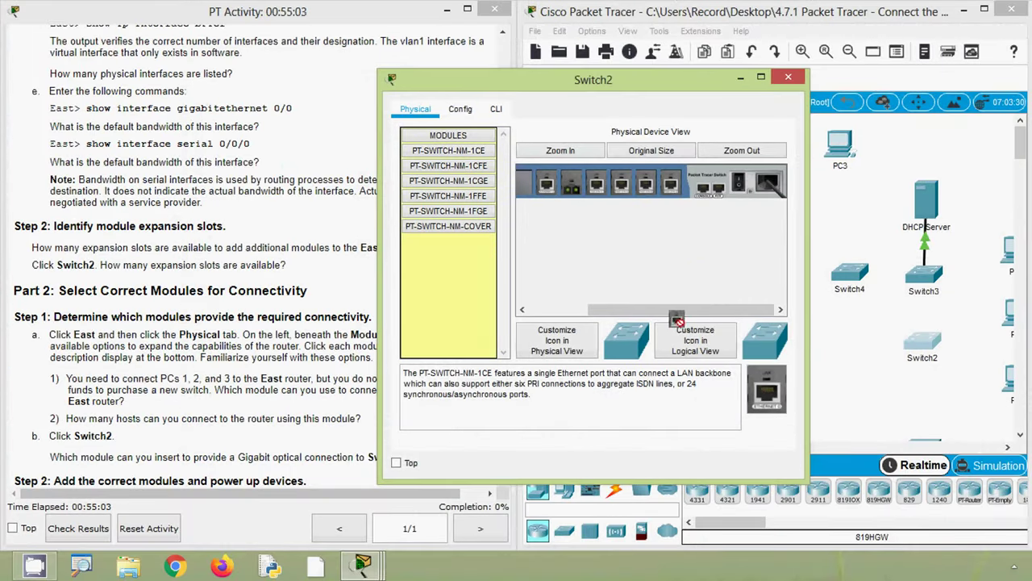
left_click_drag(678, 306, 616, 306)
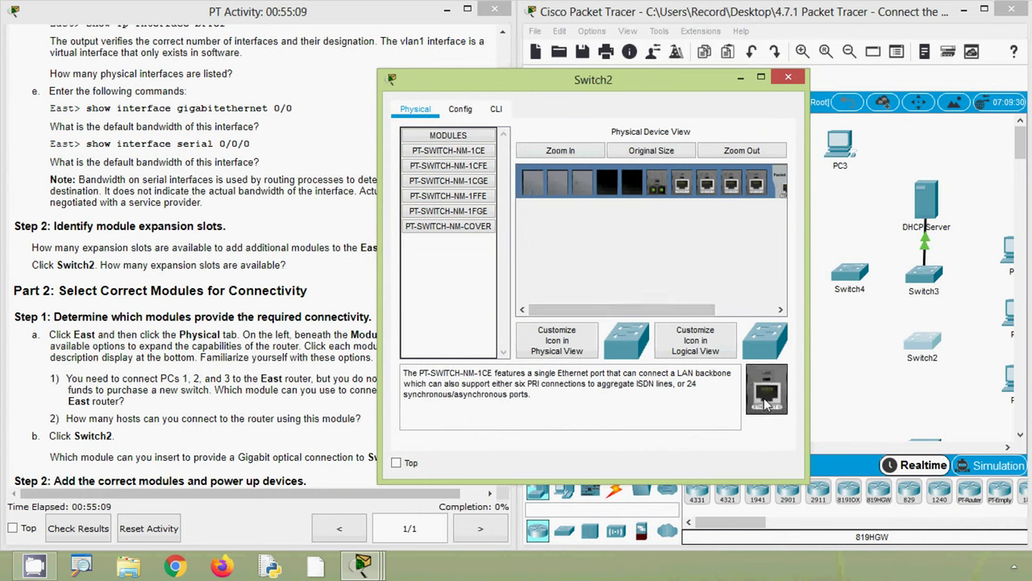
left_click_drag(767, 389, 629, 203)
left_click(448, 226)
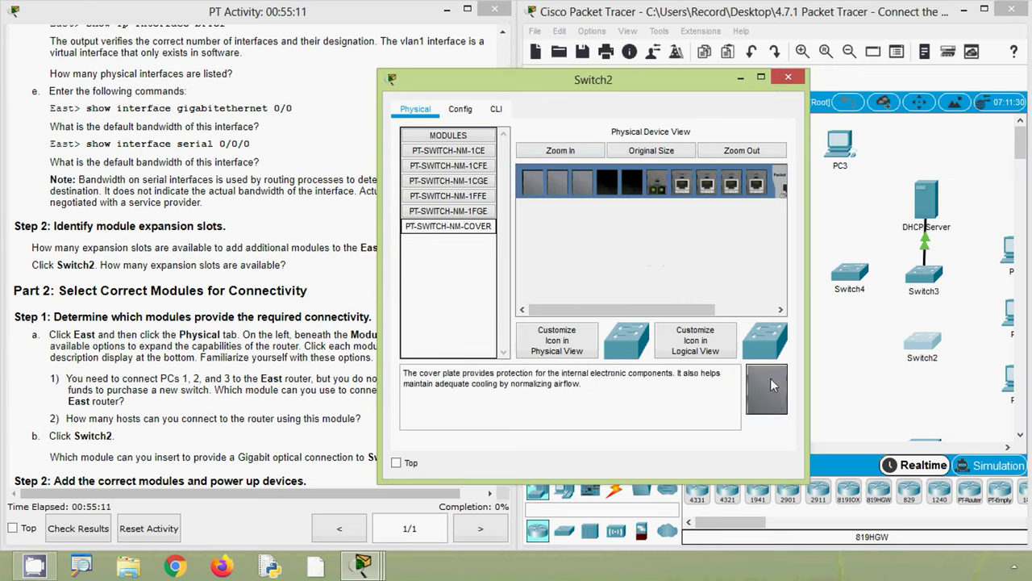
left_click_drag(767, 389, 617, 197)
scroll(736, 225, "right", 3)
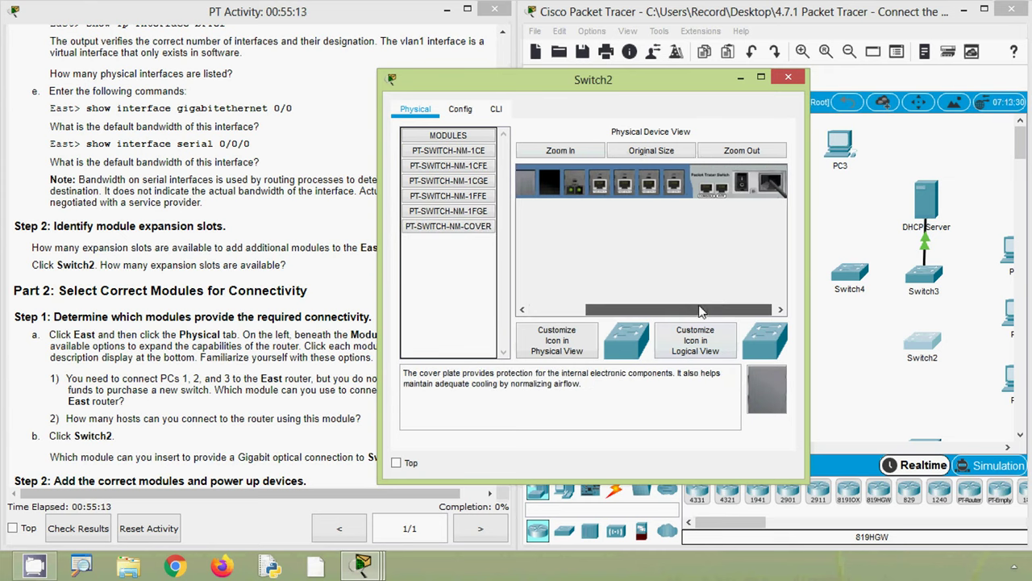
left_click_drag(704, 310, 644, 310)
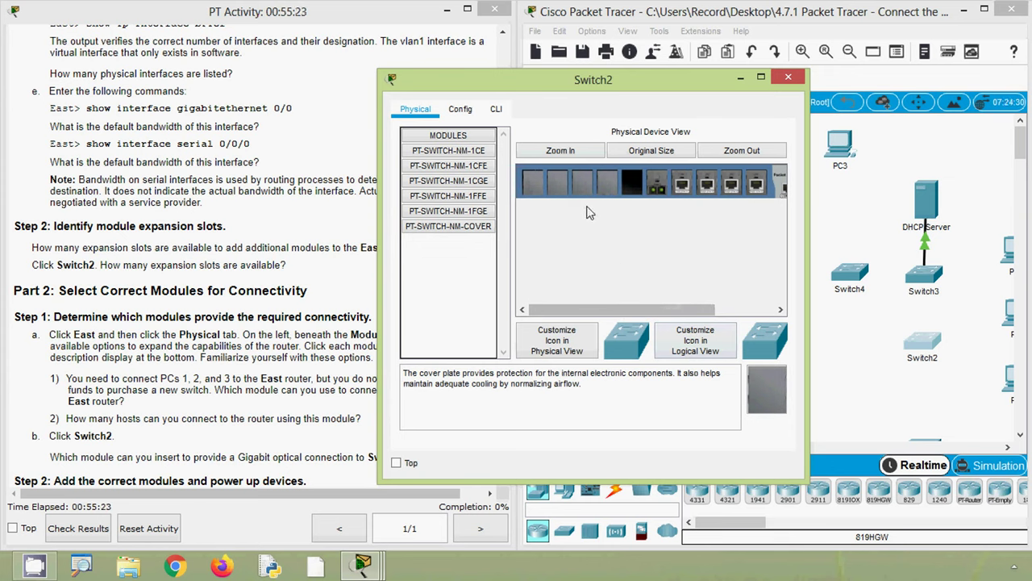
left_click(788, 78)
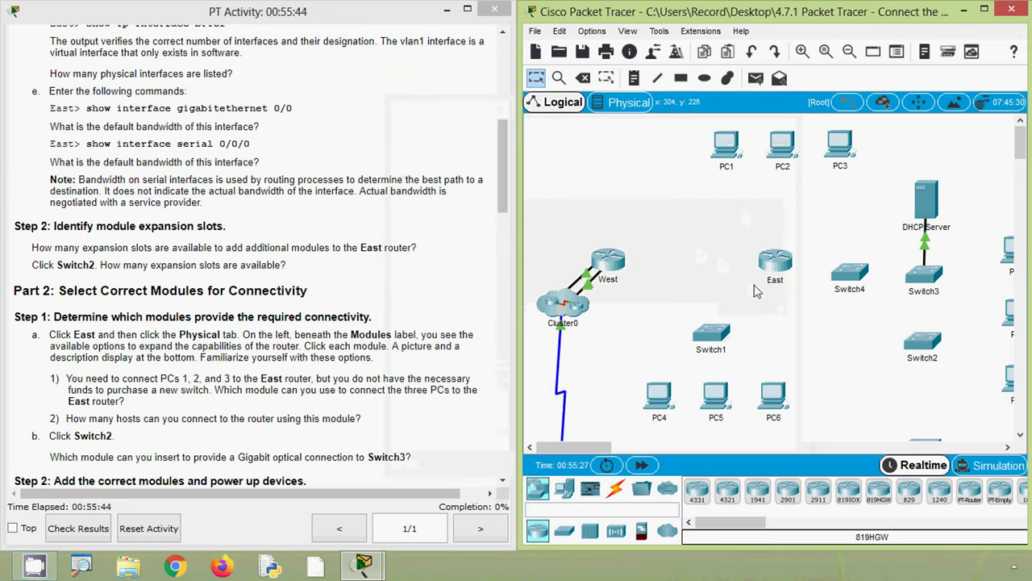
left_click(776, 274)
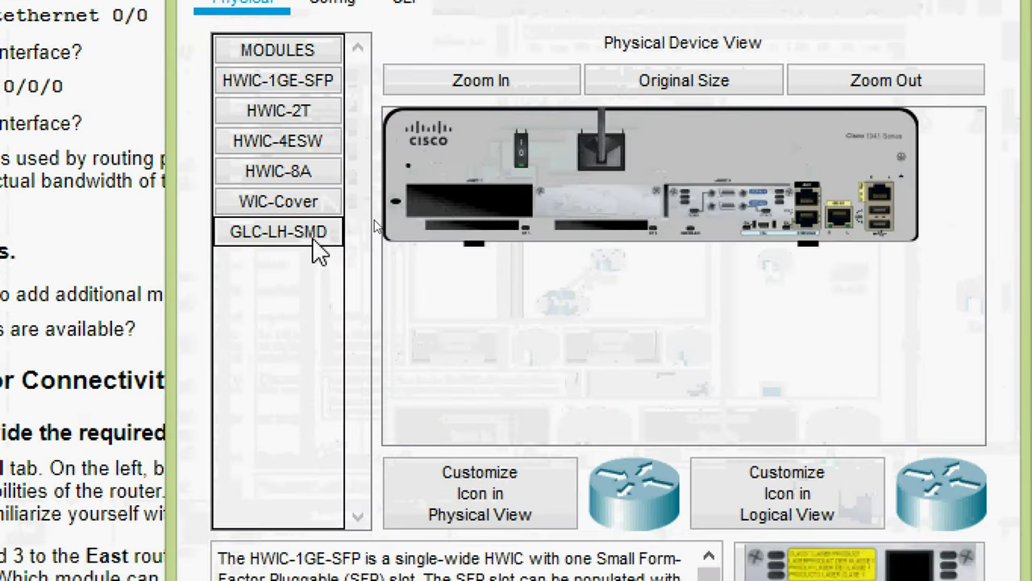
left_click(244, 202)
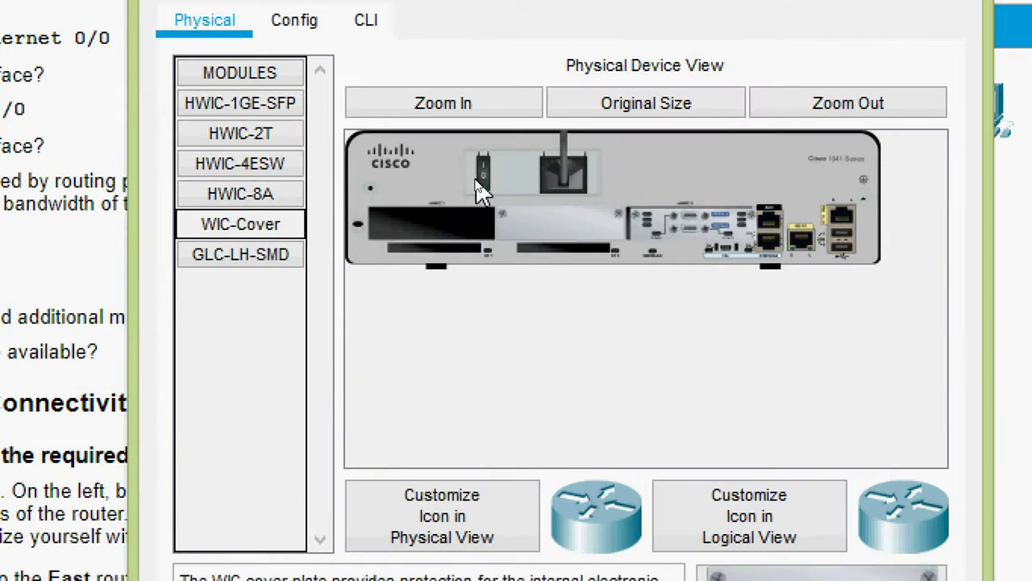
left_click(480, 190)
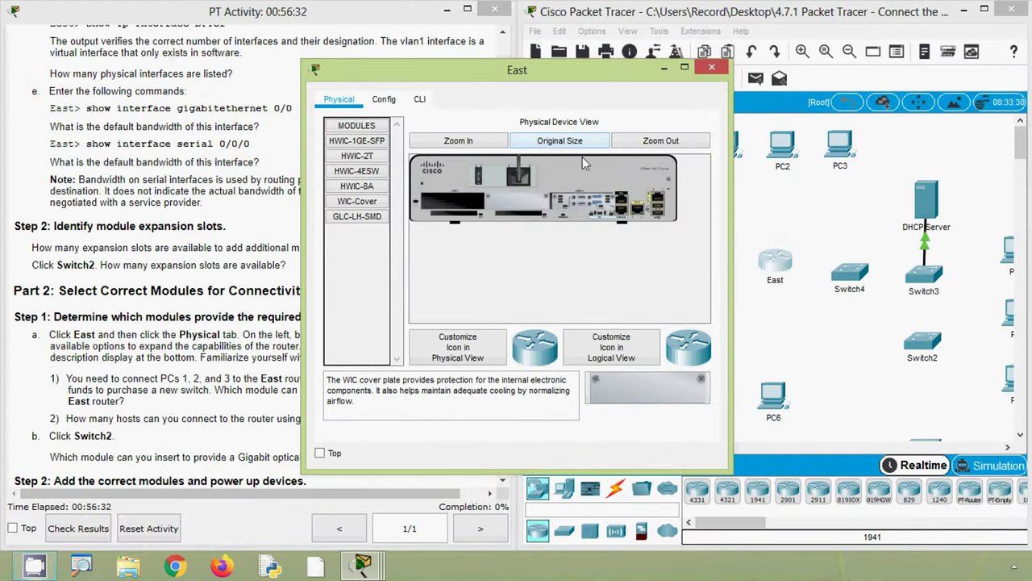
Close the East window and scroll the activity instructions down to Step 2
left_click(712, 68)
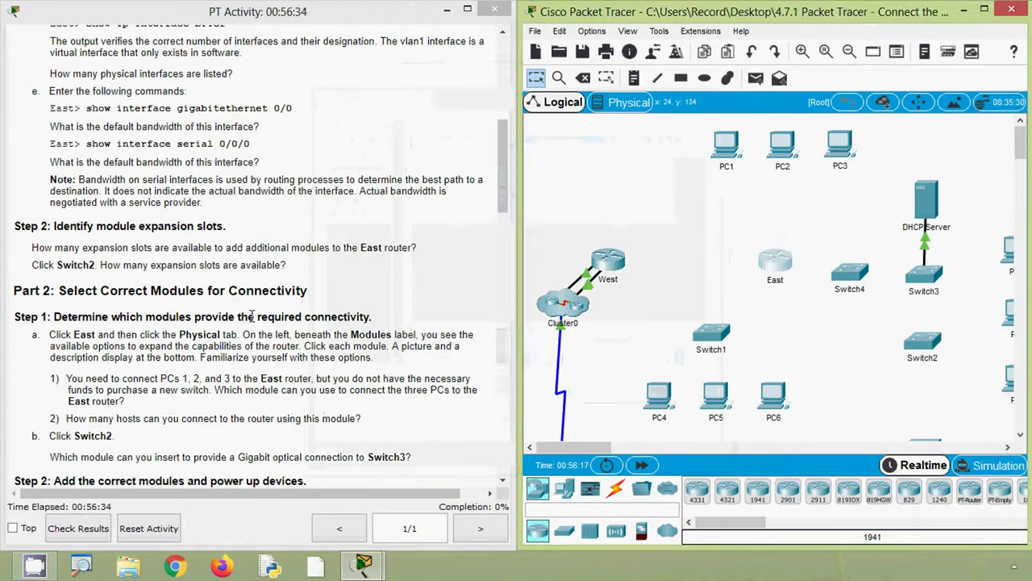
scroll(148, 247, "down", 1)
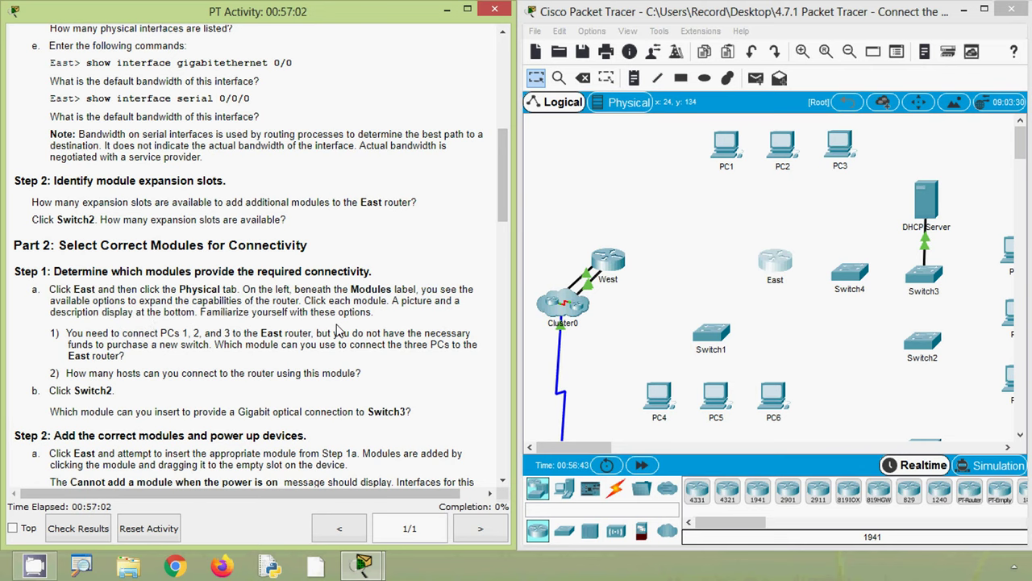
scroll(339, 331, "down", 3)
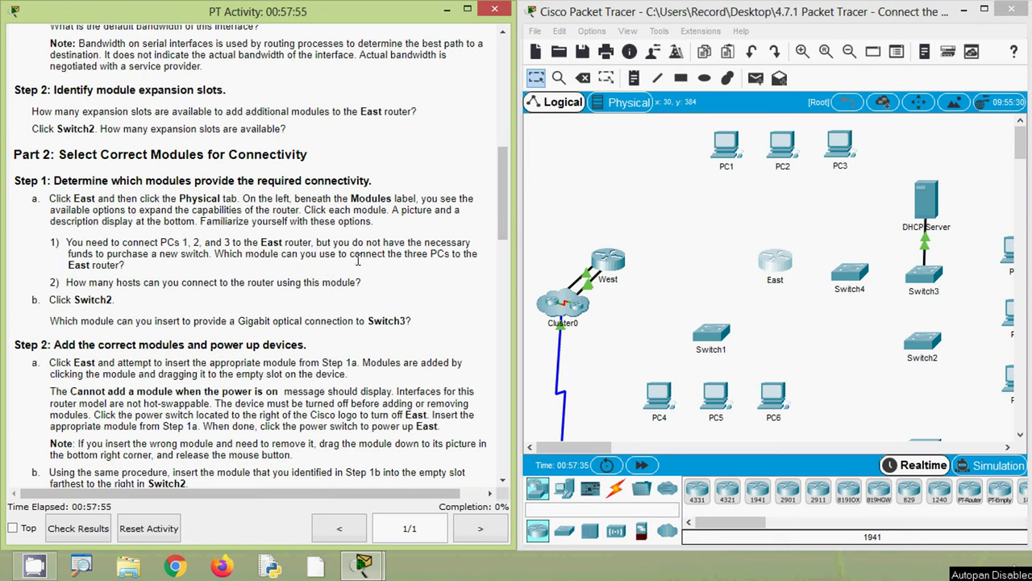
left_click(680, 274)
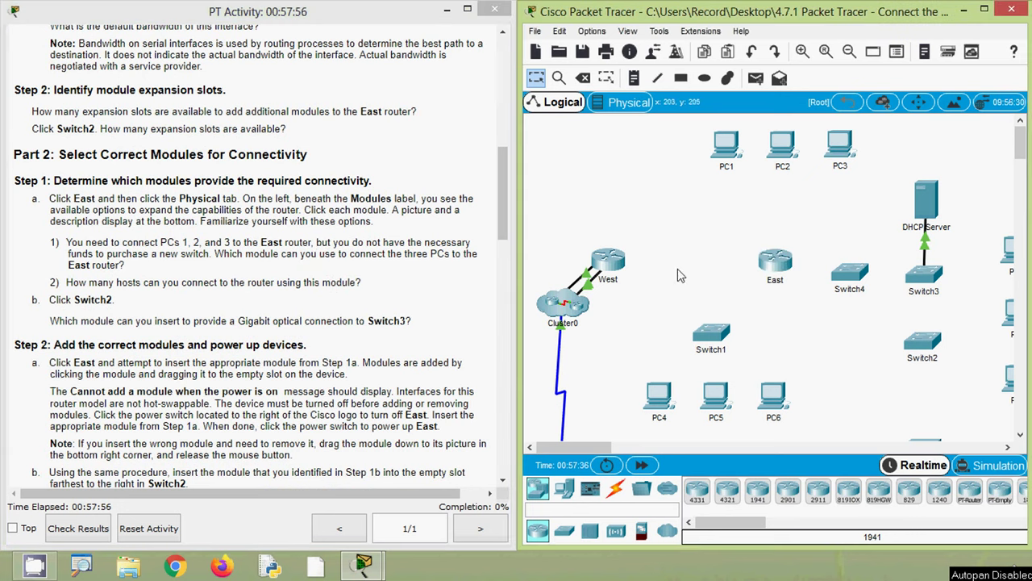
Reopen East, expand MODULES, and read the HWIC-1GE-SFP and HWIC-2T serial WAN card descriptions
left_click(775, 270)
left_click_drag(415, 83, 703, 99)
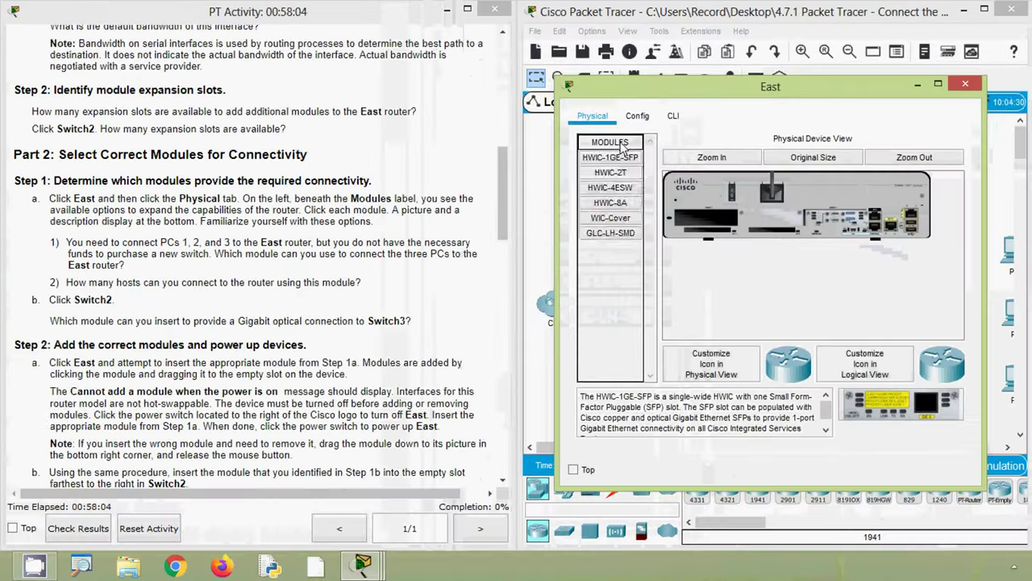
left_click(626, 142)
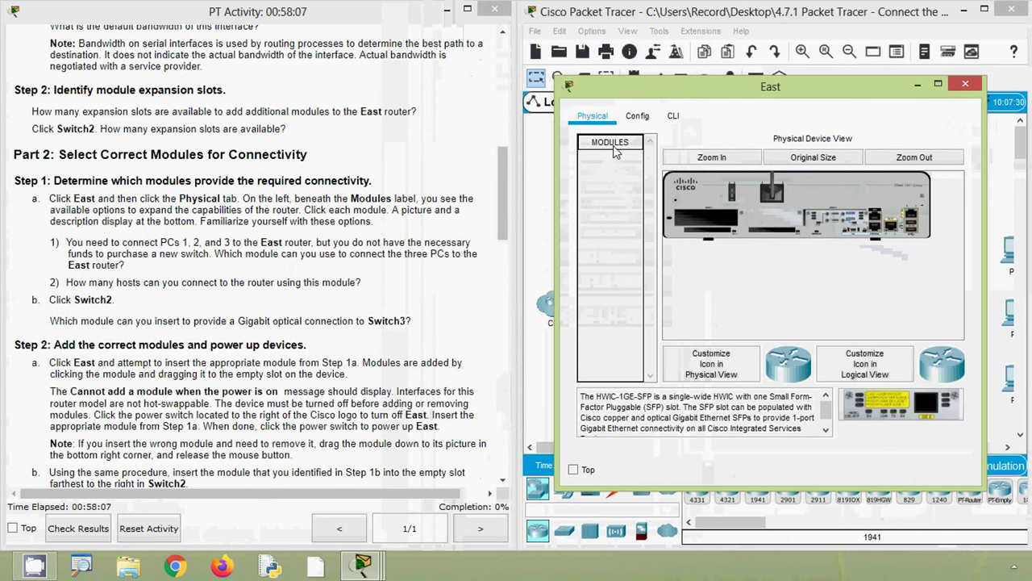
left_click(618, 143)
left_click(618, 152)
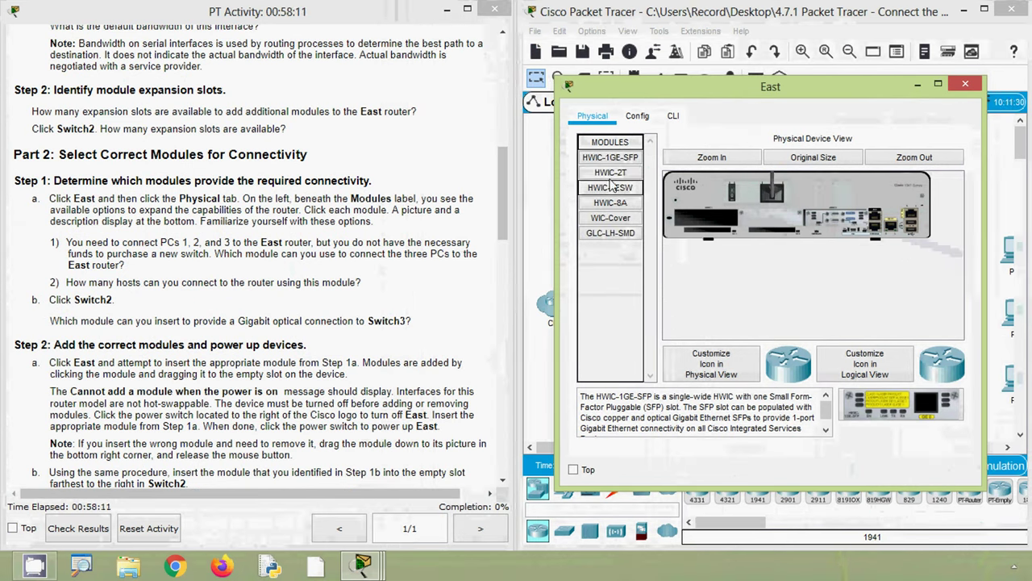
left_click(616, 159)
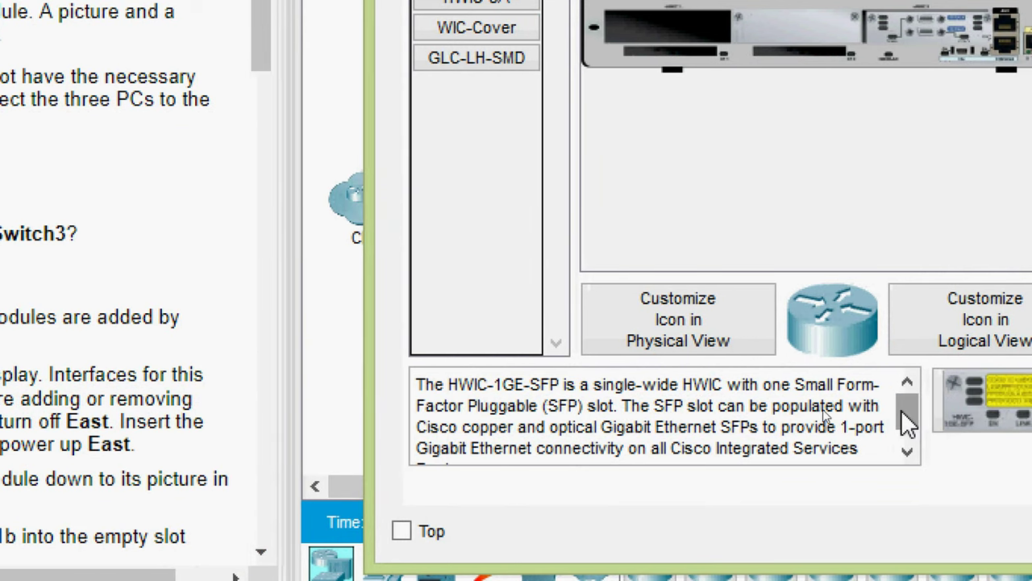
scroll(916, 427, "down", 1)
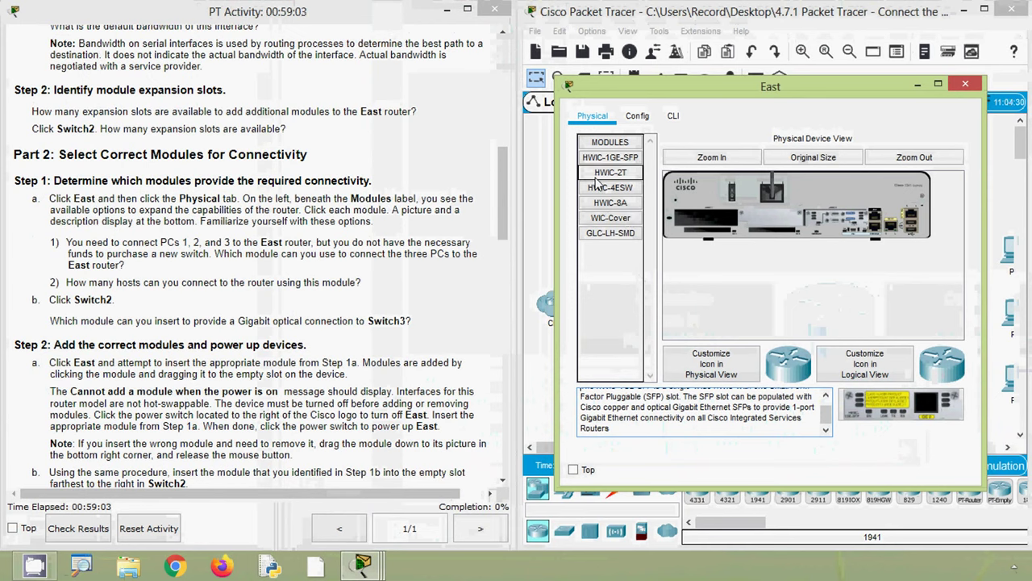
left_click(614, 177)
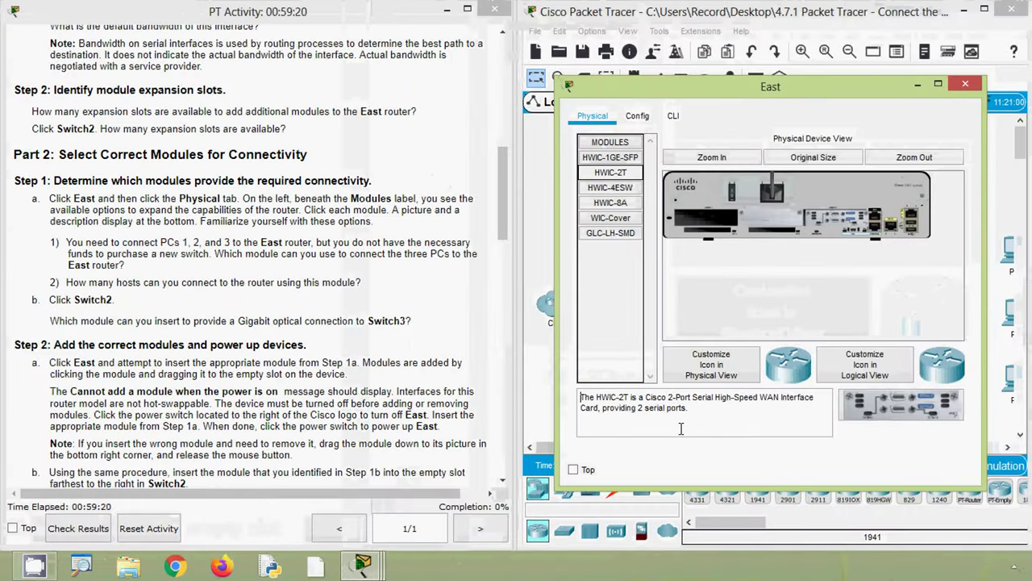
Read the HWIC-4ESW, HWIC-8A, WIC-Cover and GLC-LH-SMD module descriptions, then minimize East
left_click(611, 188)
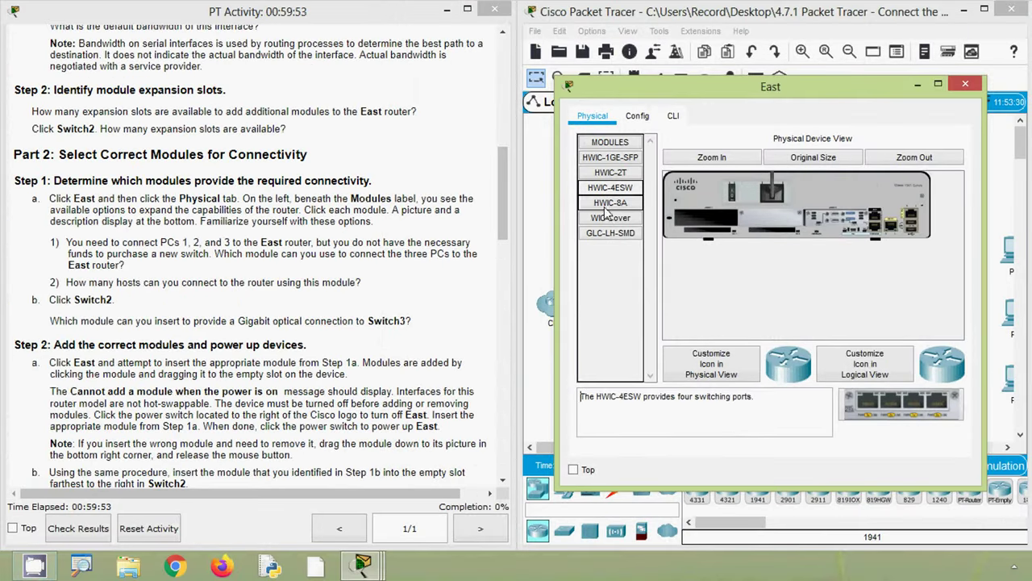
left_click(611, 203)
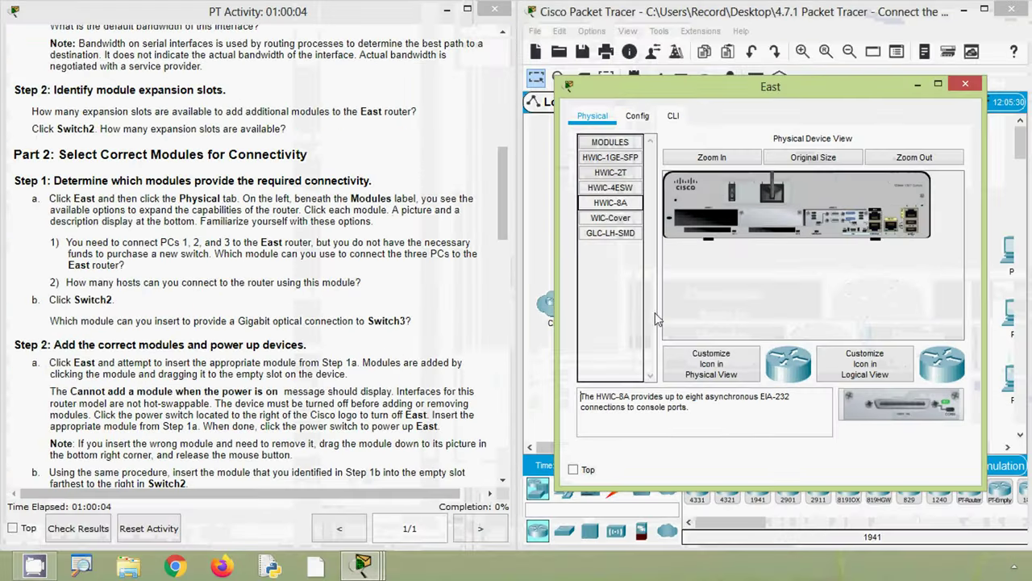
left_click(615, 219)
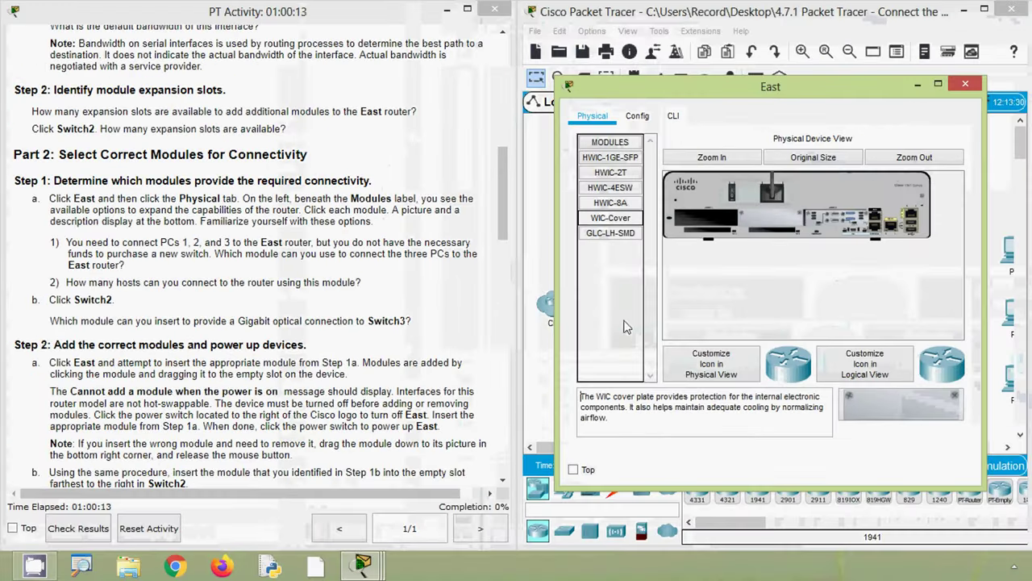
left_click(610, 236)
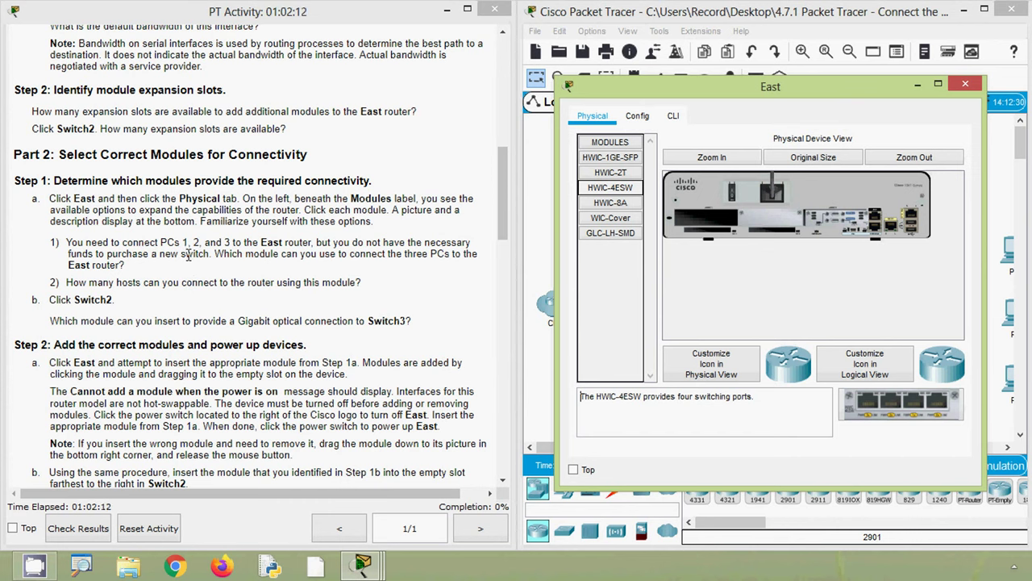
left_click(917, 85)
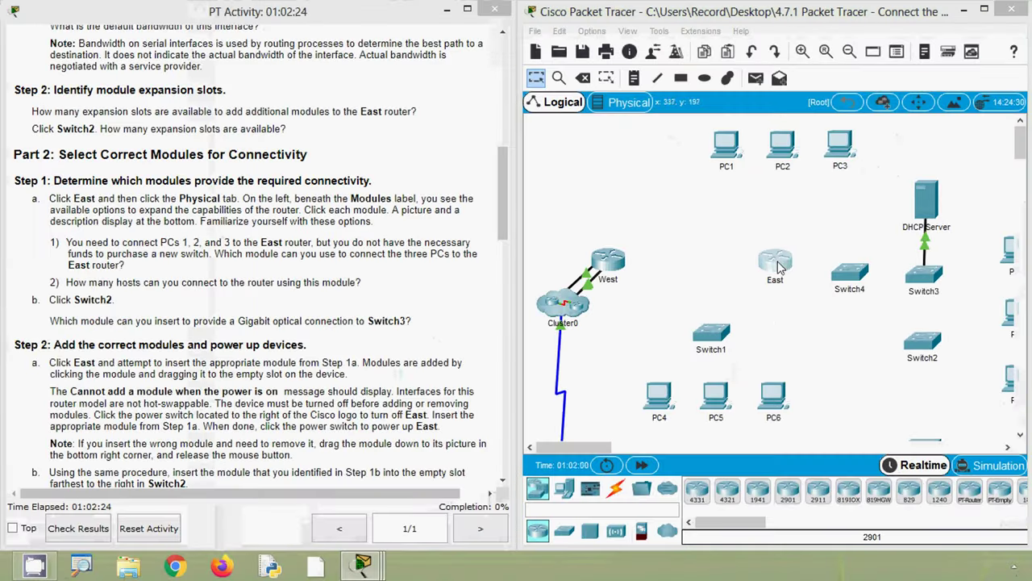
left_click(786, 267)
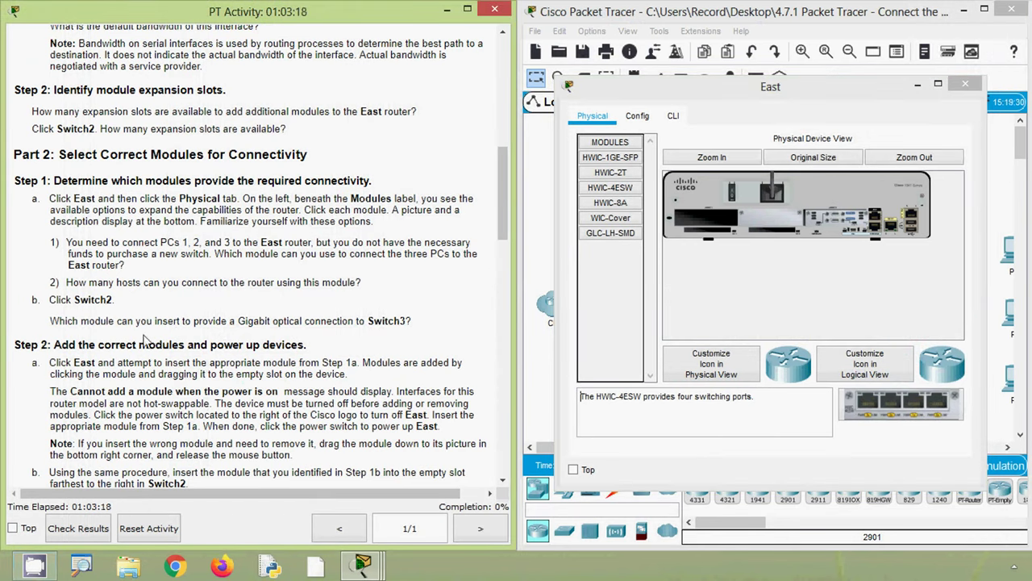
left_click(962, 85)
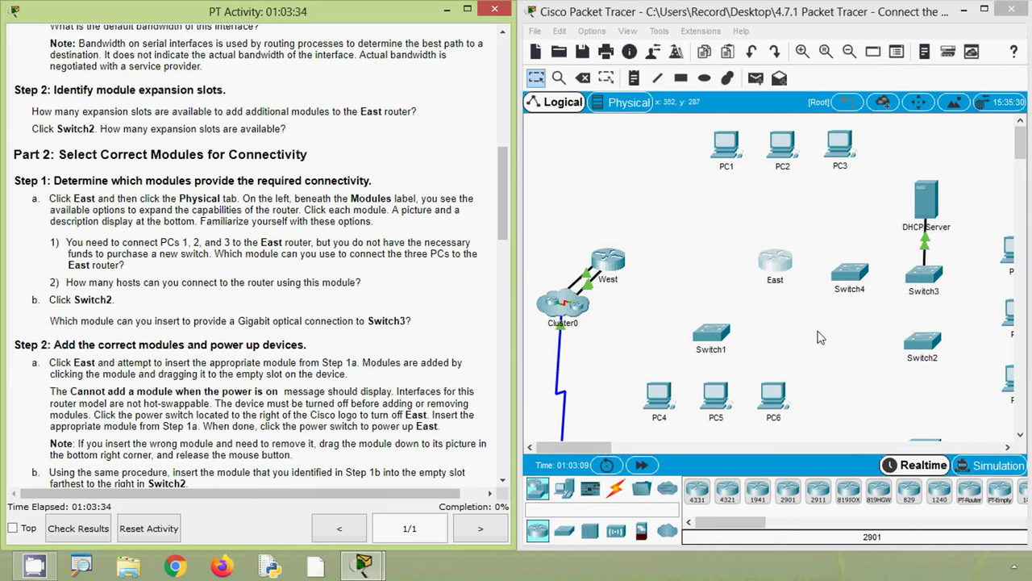
Open Switch2, read the PT-SWITCH-NM-1FGE description, scroll instructions to Part 3, and close it
left_click(928, 343)
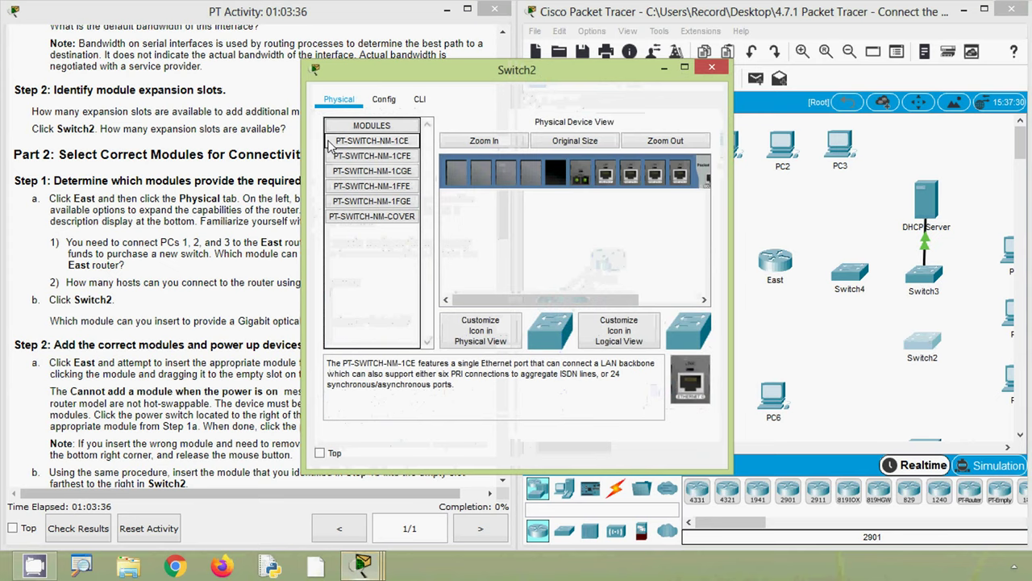
left_click_drag(367, 71, 585, 52)
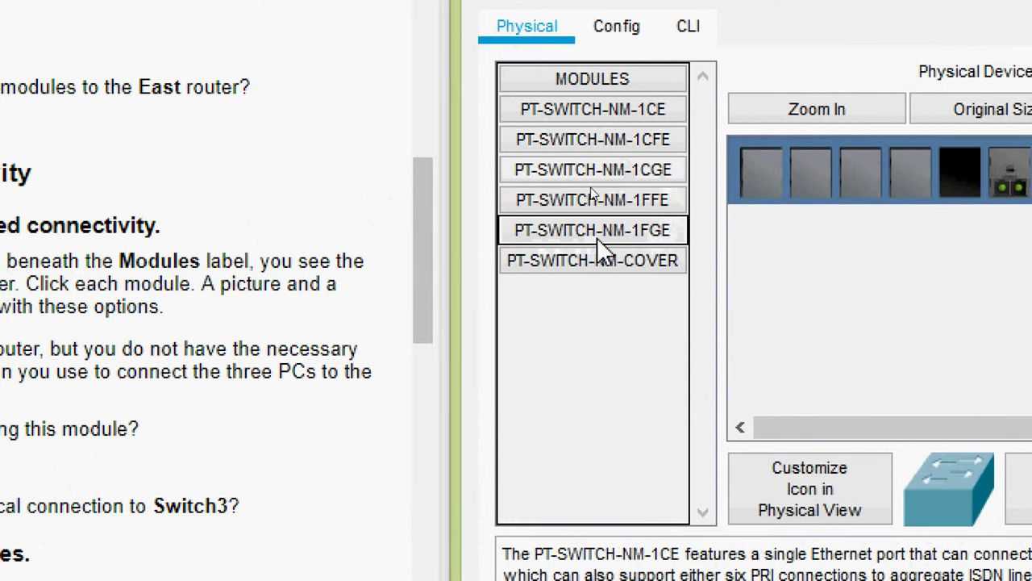
left_click(643, 232)
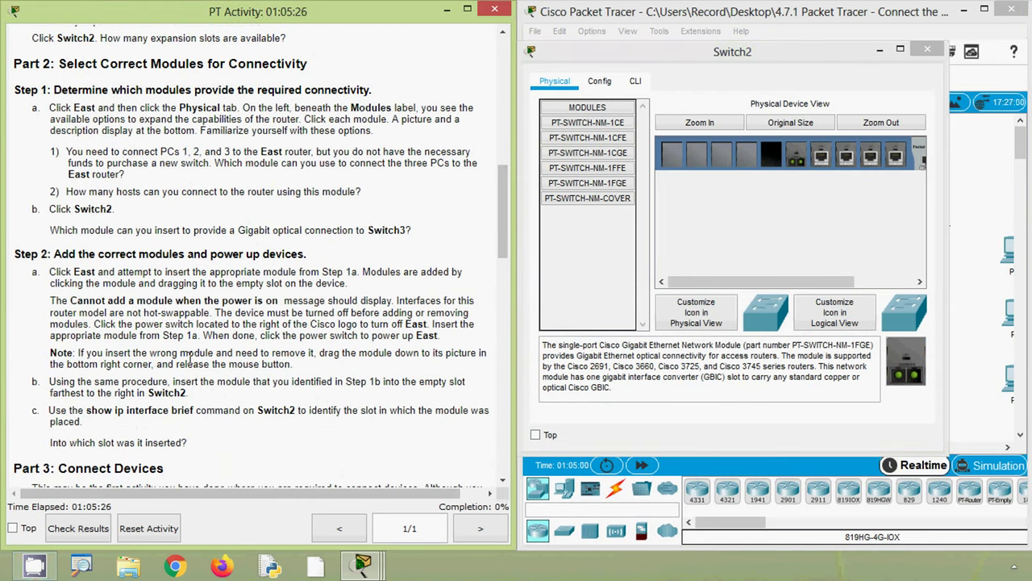
scroll(186, 355, "down", 1)
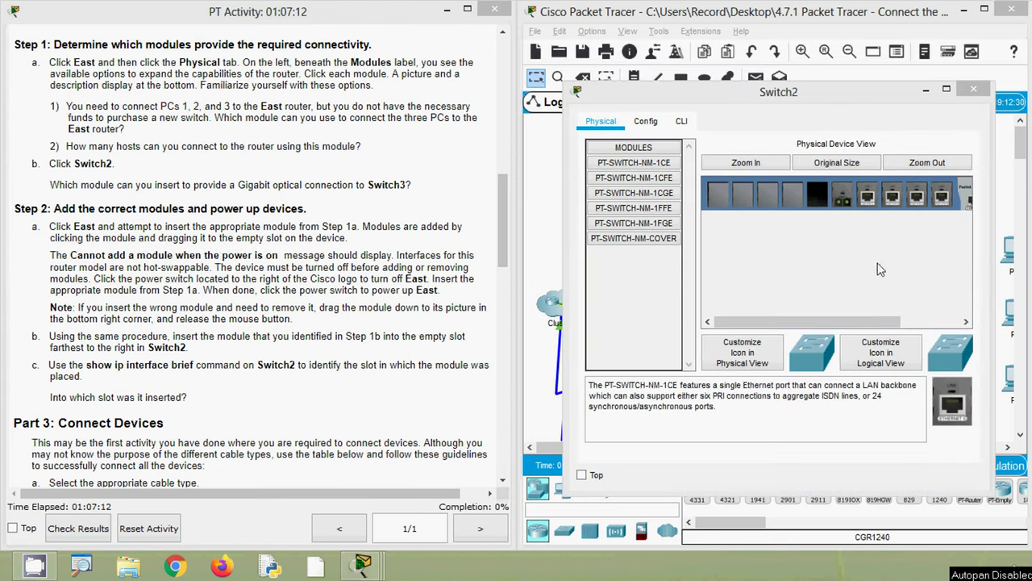
left_click(974, 89)
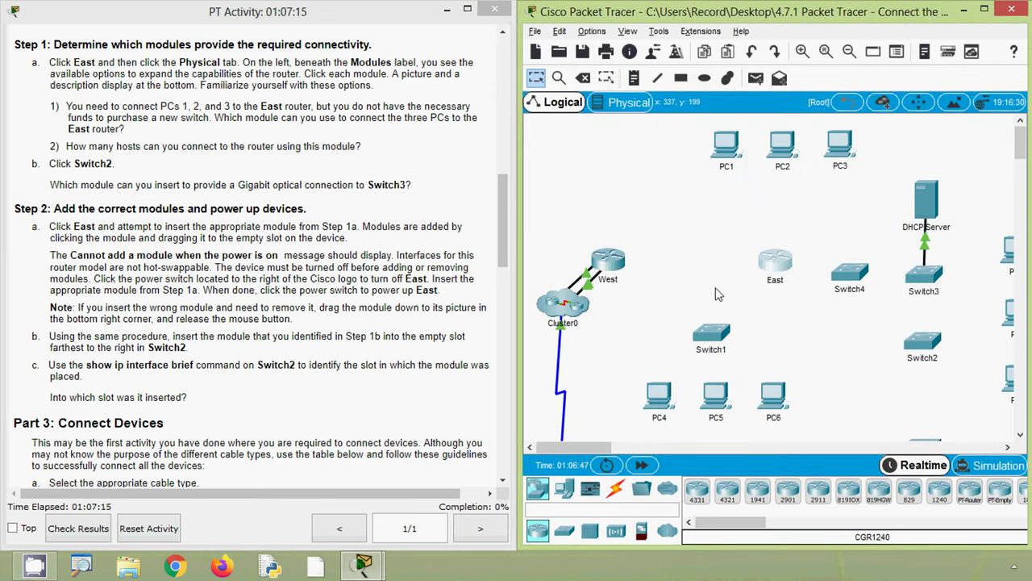
Open East and drag the HWIC-4ESW module onto its empty slot, triggering the power-on warning
left_click(781, 268)
left_click_drag(460, 76, 706, 76)
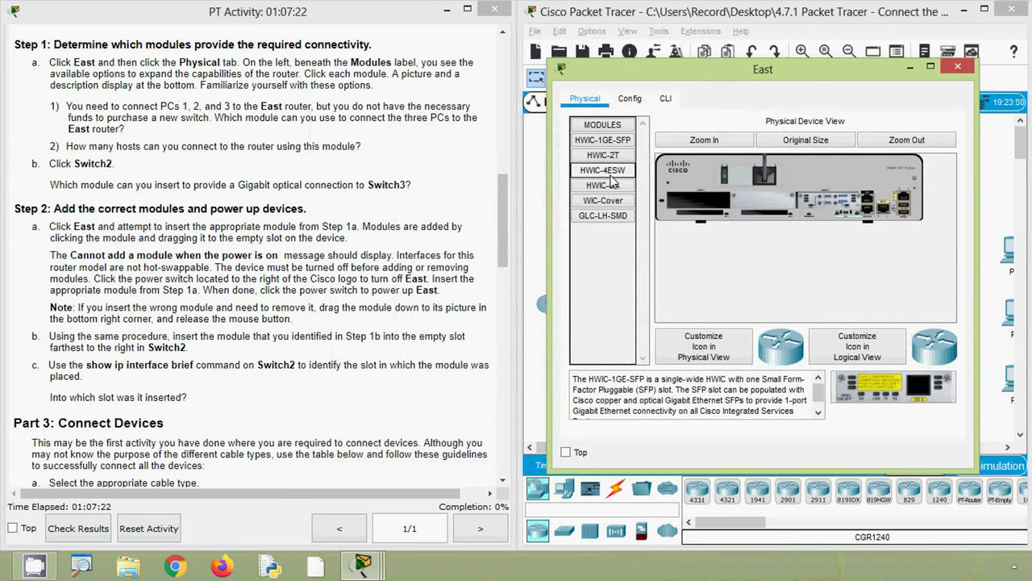
left_click(538, 195)
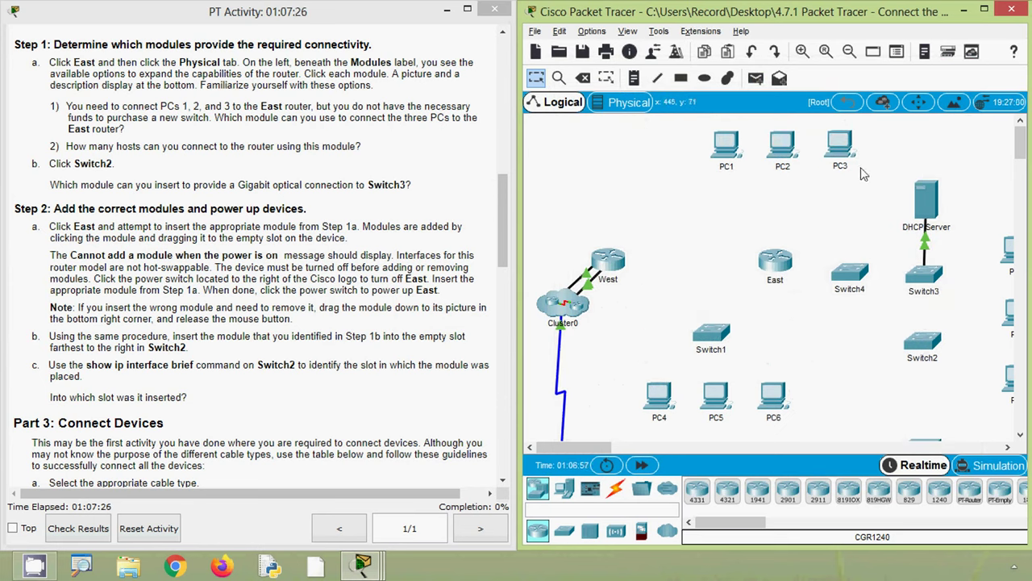
left_click(783, 263)
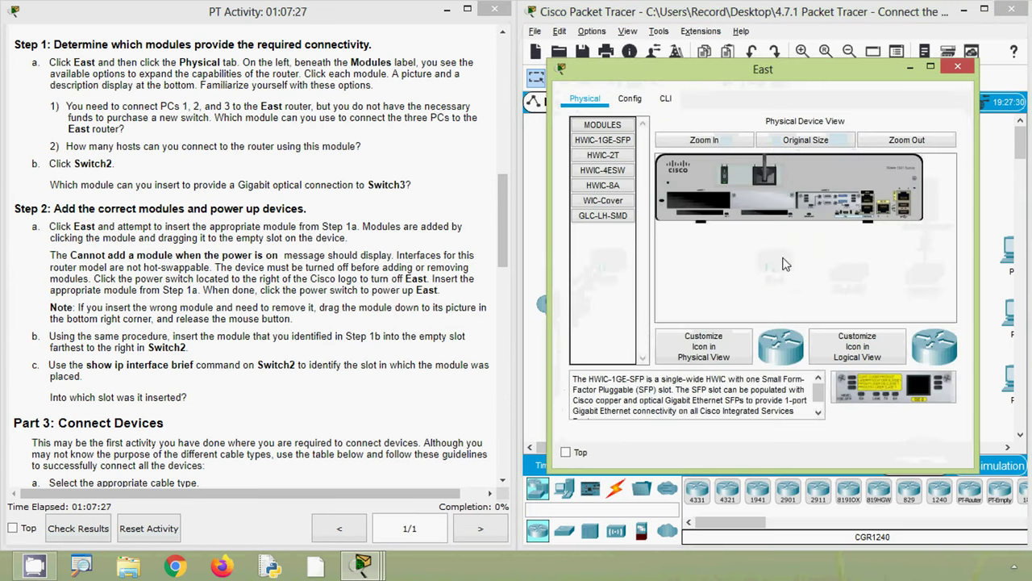
left_click(604, 171)
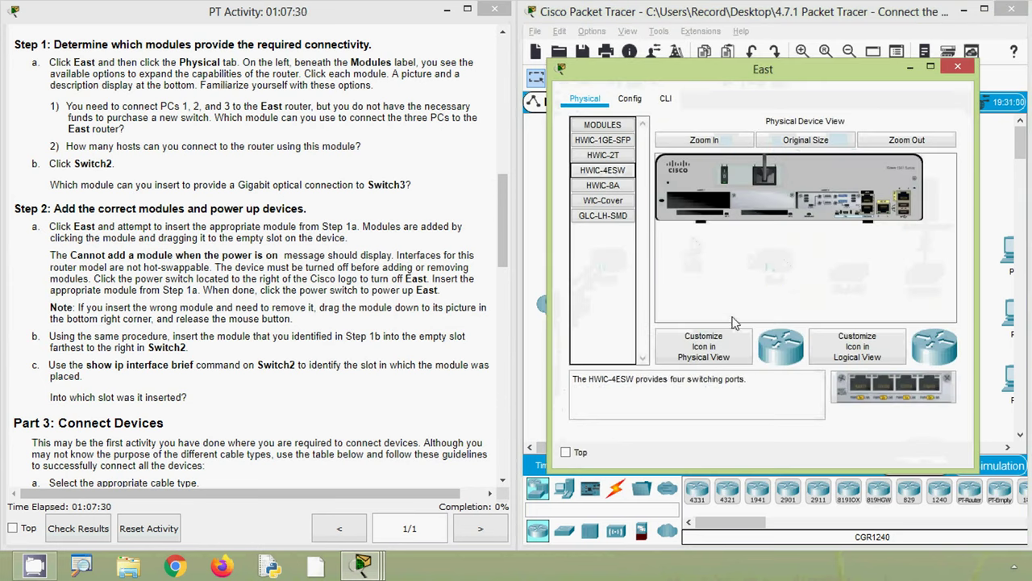
left_click_drag(887, 399, 678, 200)
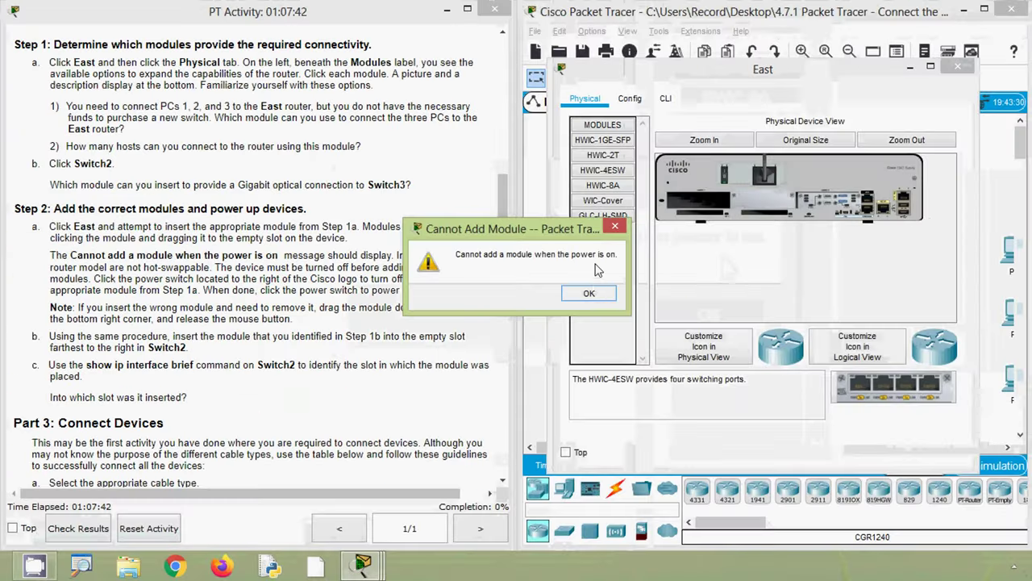
Dismiss the Cannot Add Module warning and drag HWIC-4ESW into East's empty slot again
left_click(704, 318)
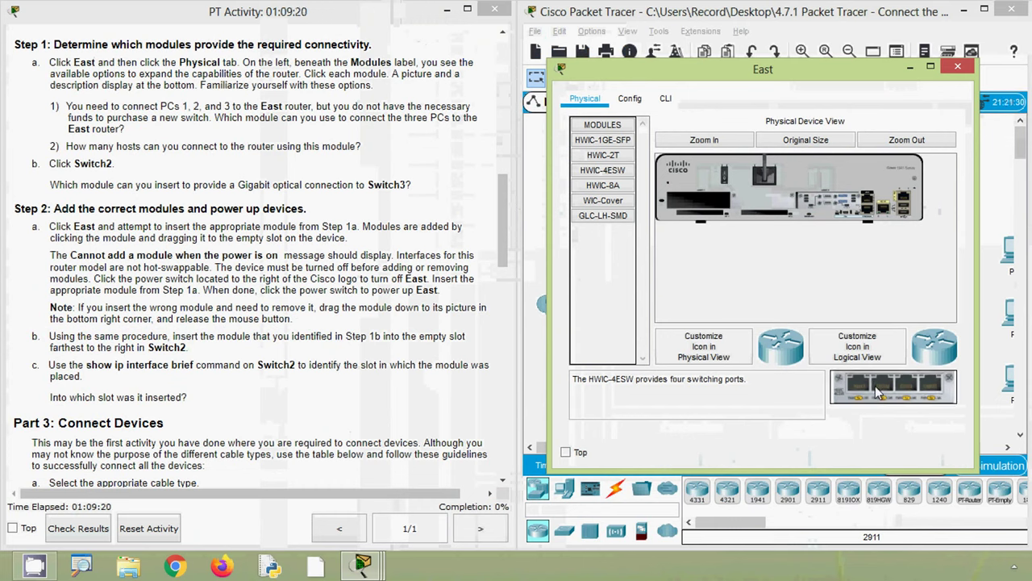
left_click_drag(879, 393, 700, 214)
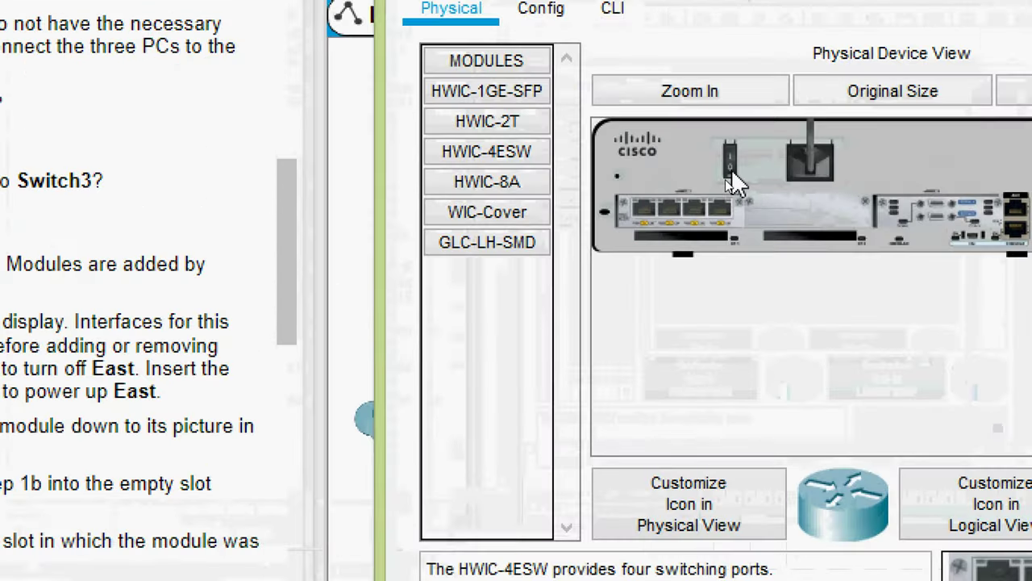
Switch East's power off and seat the HWIC-4ESW module in the empty slot, reinserting it once
left_click(731, 170)
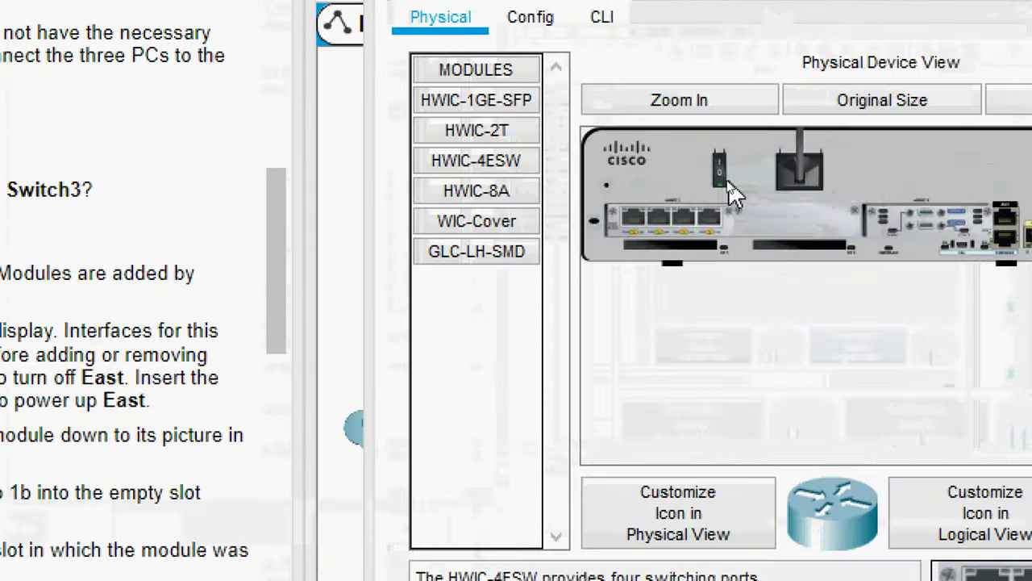
left_click(722, 179)
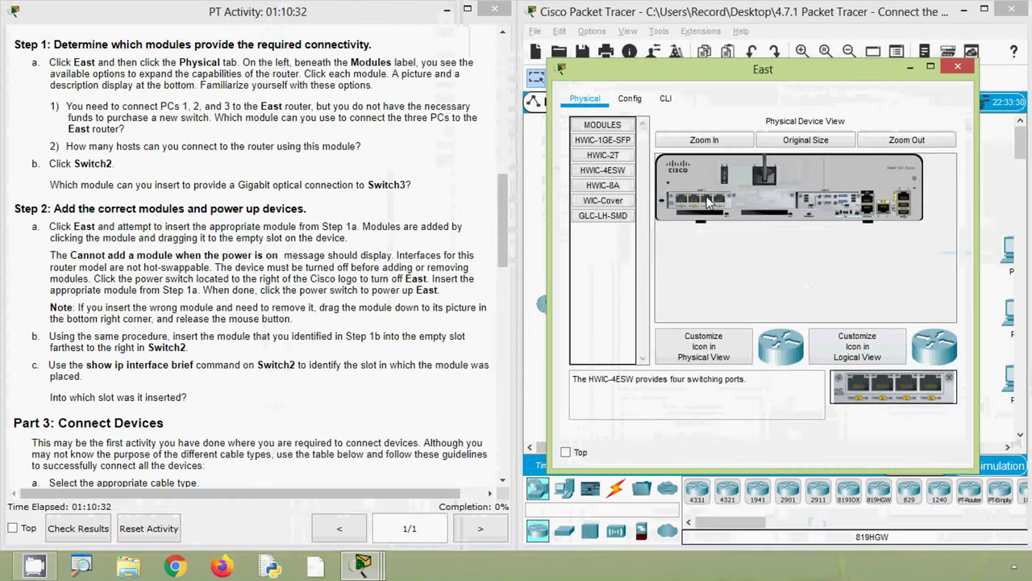
left_click_drag(693, 221, 695, 293)
left_click_drag(712, 237, 877, 399)
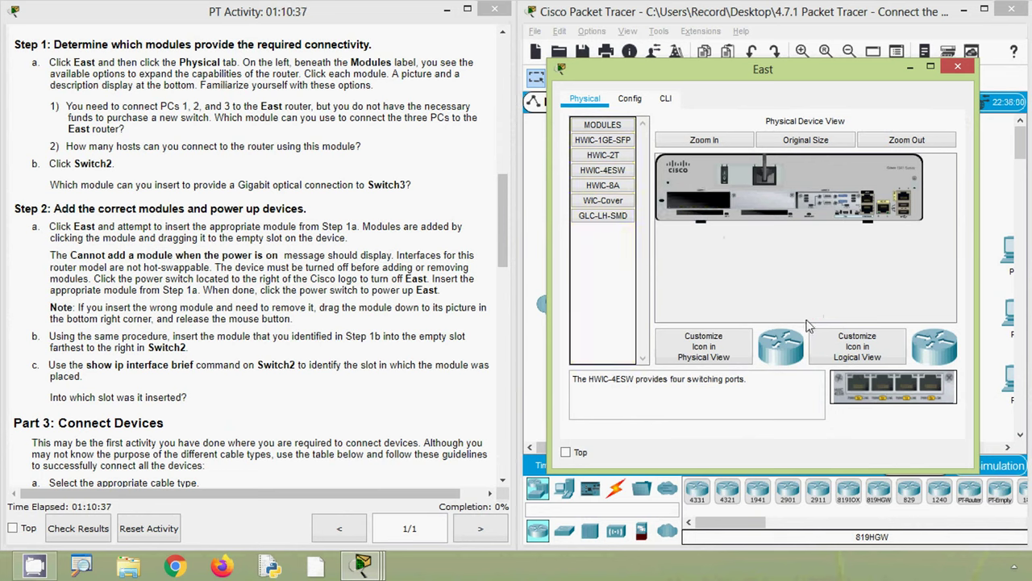
left_click_drag(868, 384, 678, 214)
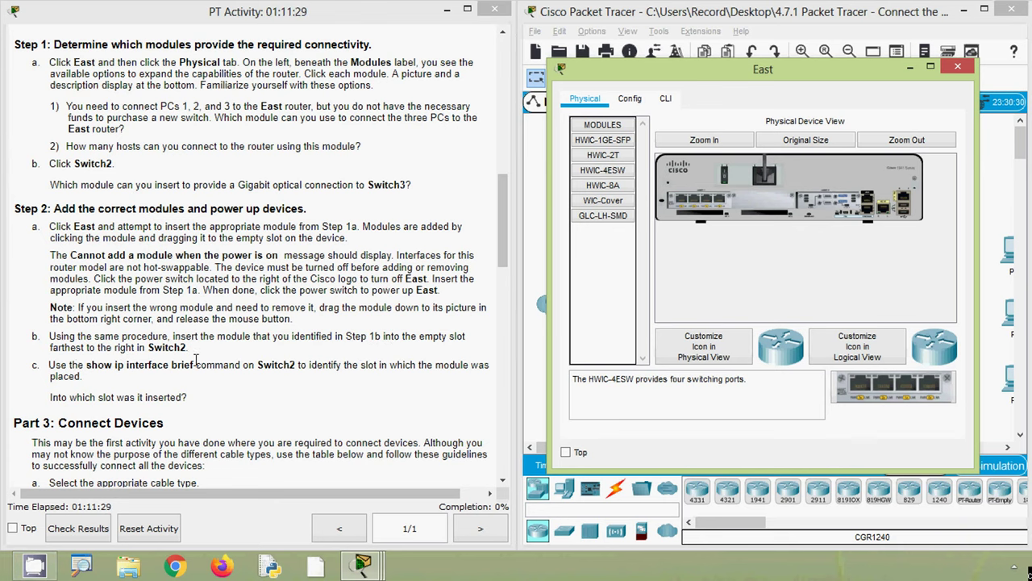
Close East, open Switch2, and drag PT-SWITCH-NM-1FGE into its empty slot, hitting the power warning
left_click(957, 68)
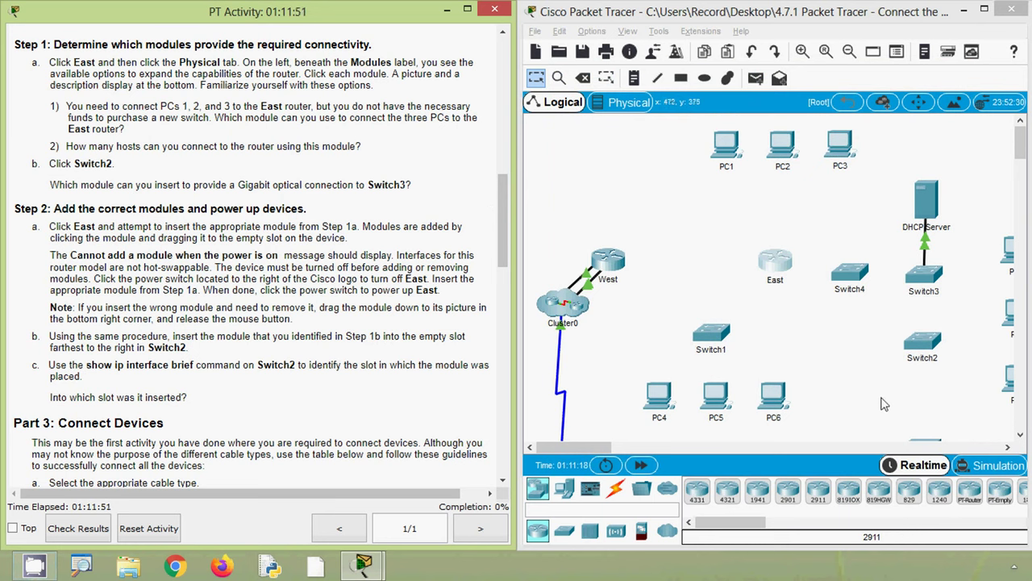
left_click(925, 346)
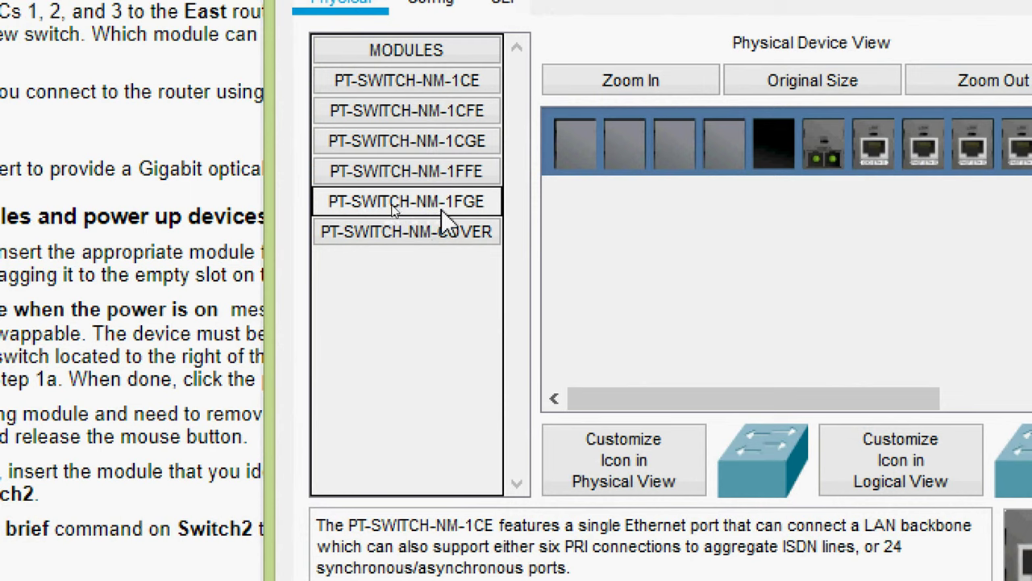
left_click(396, 208)
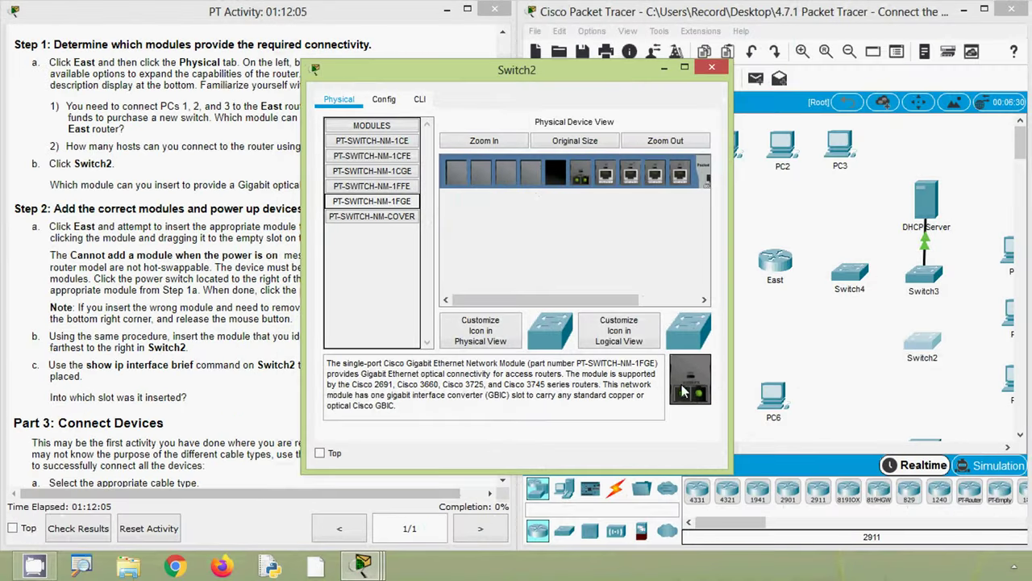
left_click_drag(684, 392, 557, 167)
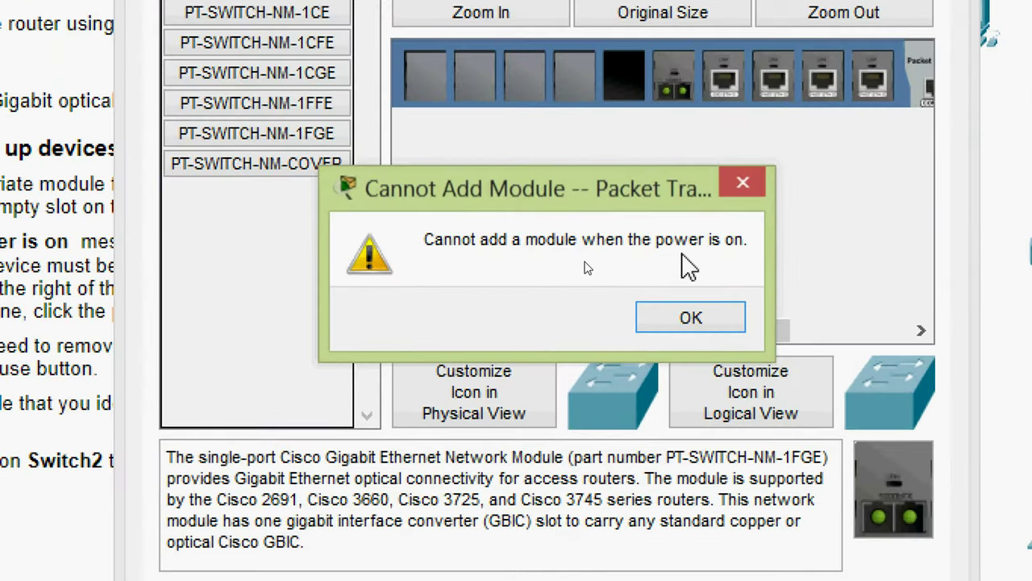
Dismiss the warning, cycle Switch2's power, and seat the PT-SWITCH-NM-1FGE module in its empty slot
left_click(691, 321)
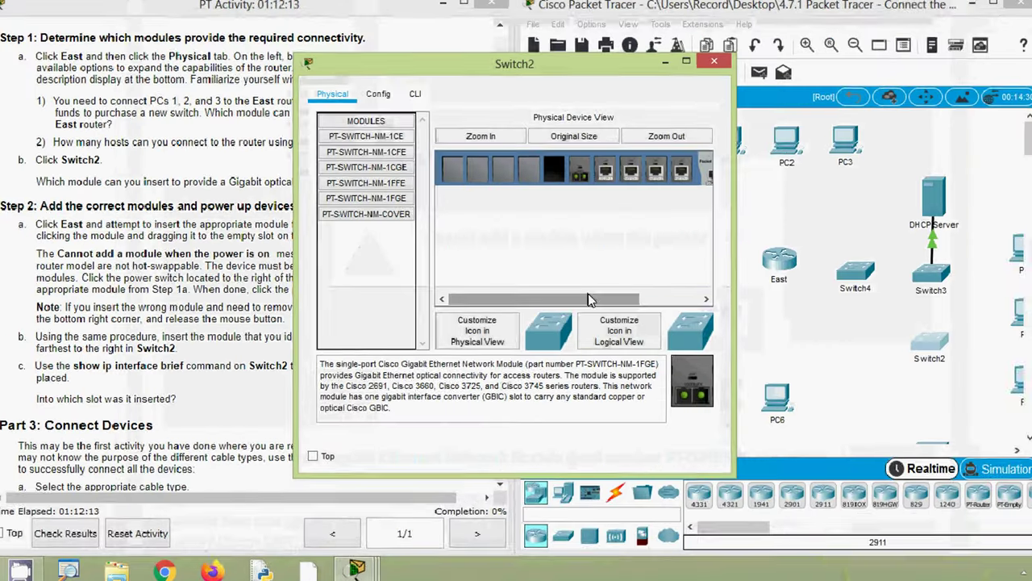
left_click_drag(589, 300, 637, 299)
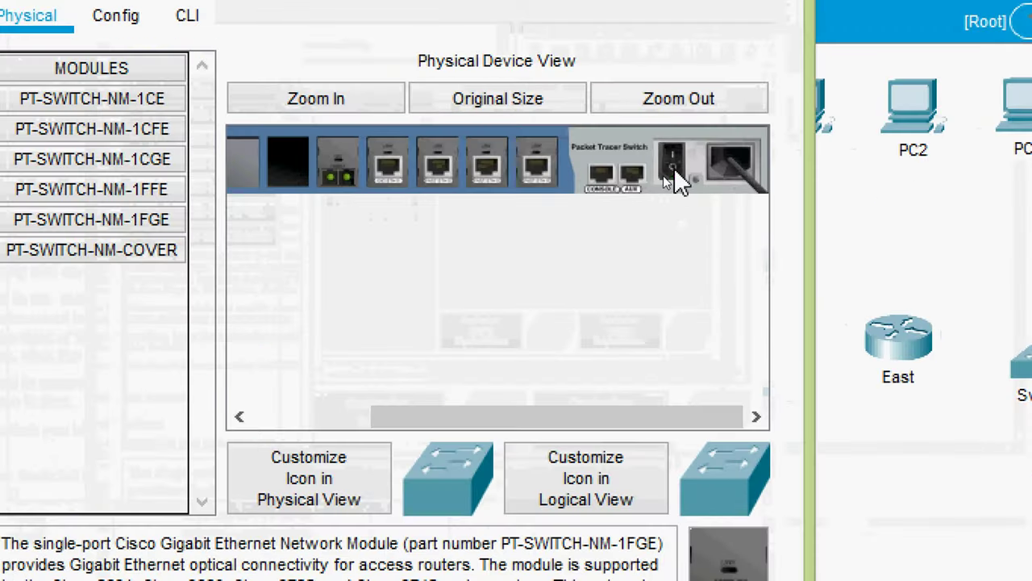
left_click(673, 167)
left_click(674, 166)
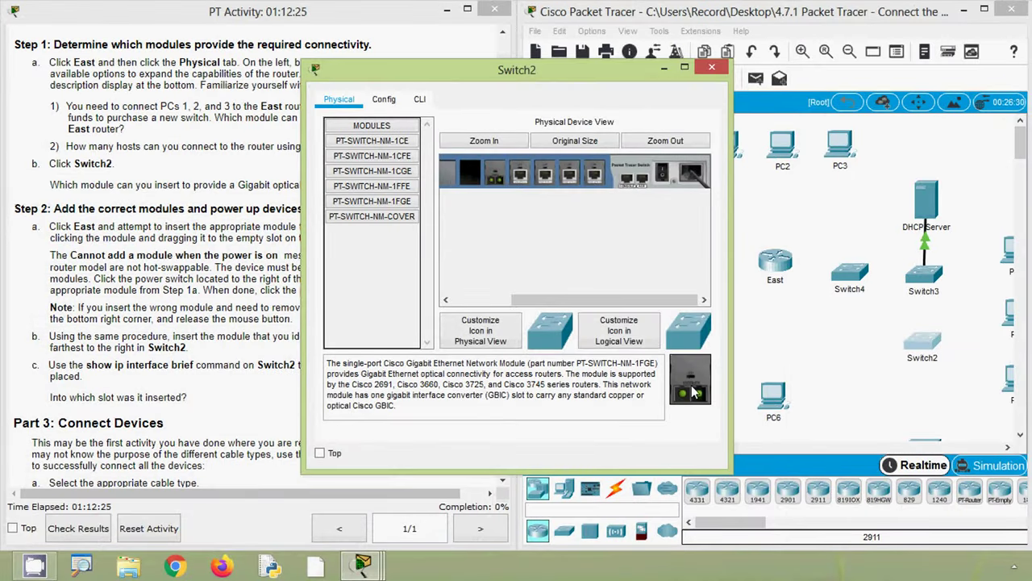
left_click_drag(694, 393, 556, 252)
left_click_drag(483, 196, 471, 173)
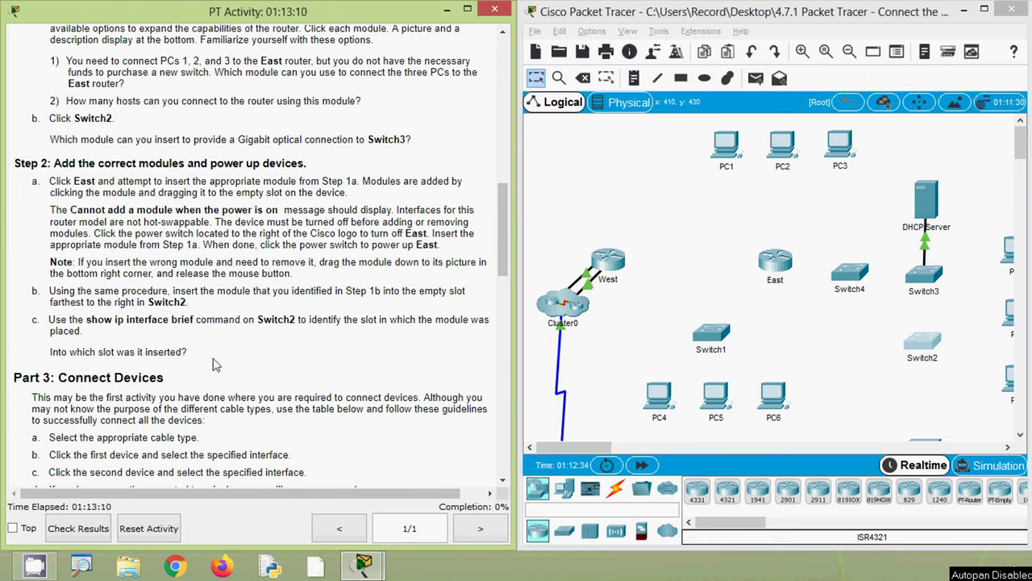
left_click(922, 347)
Open Switch2's CLI and enter privileged mode with enable
left_click(419, 98)
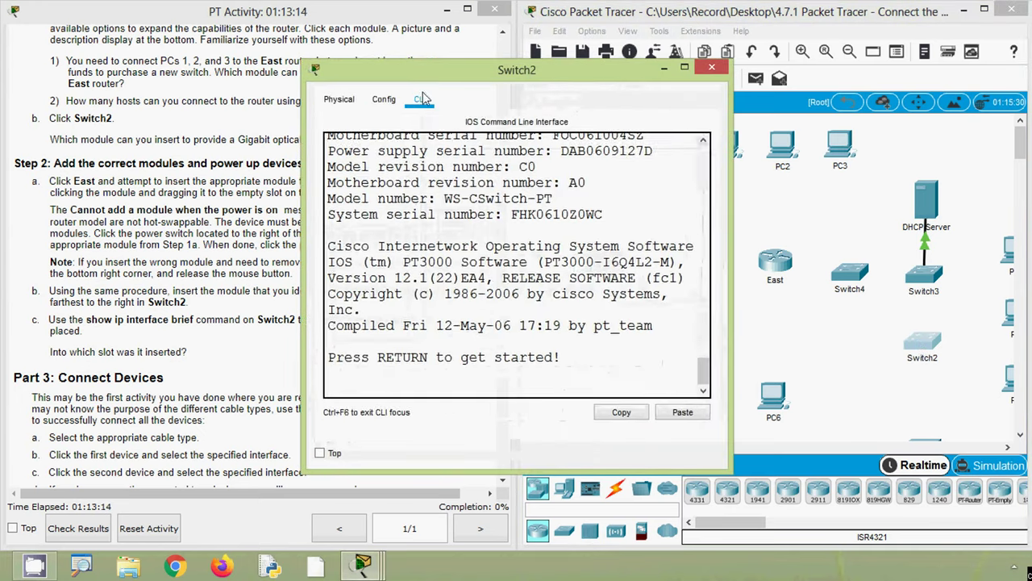
left_click_drag(426, 80, 660, 60)
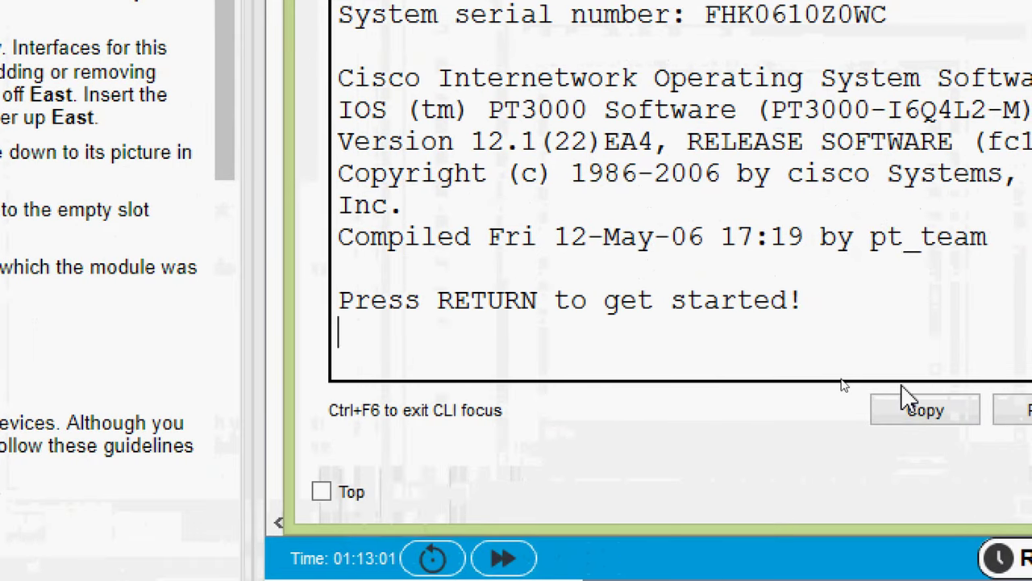
key("Return")
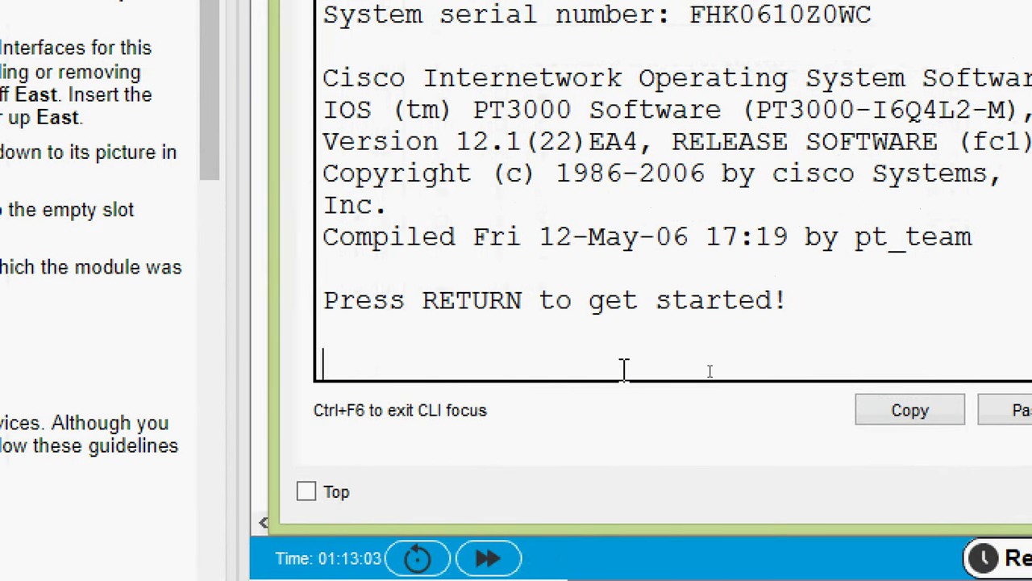
key("Return")
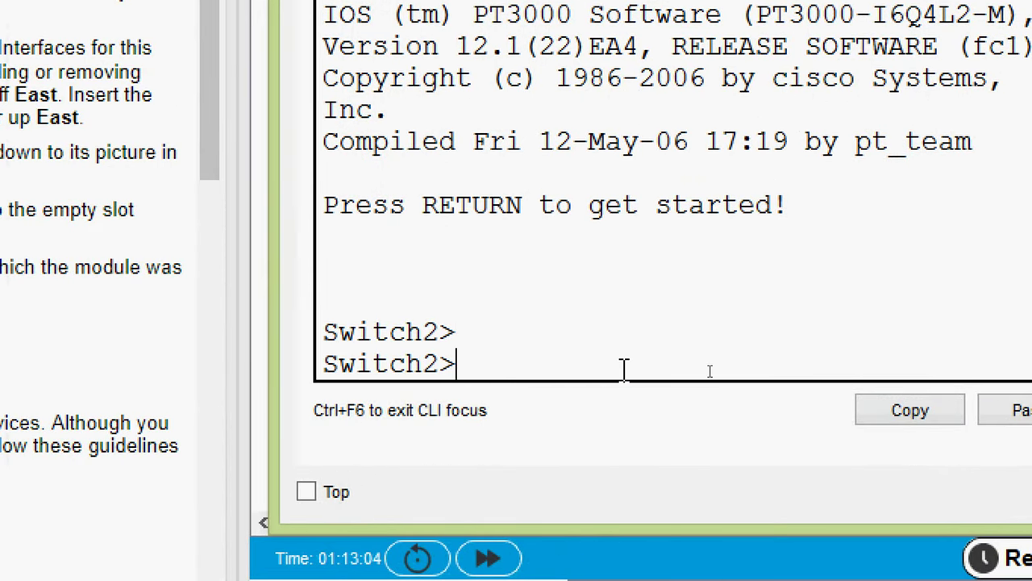
type("ena")
key("Tab")
key("Return")
Run show ip interface brief, listing GigabitEthernet3/1 and GigabitEthernet5/1
type("sh")
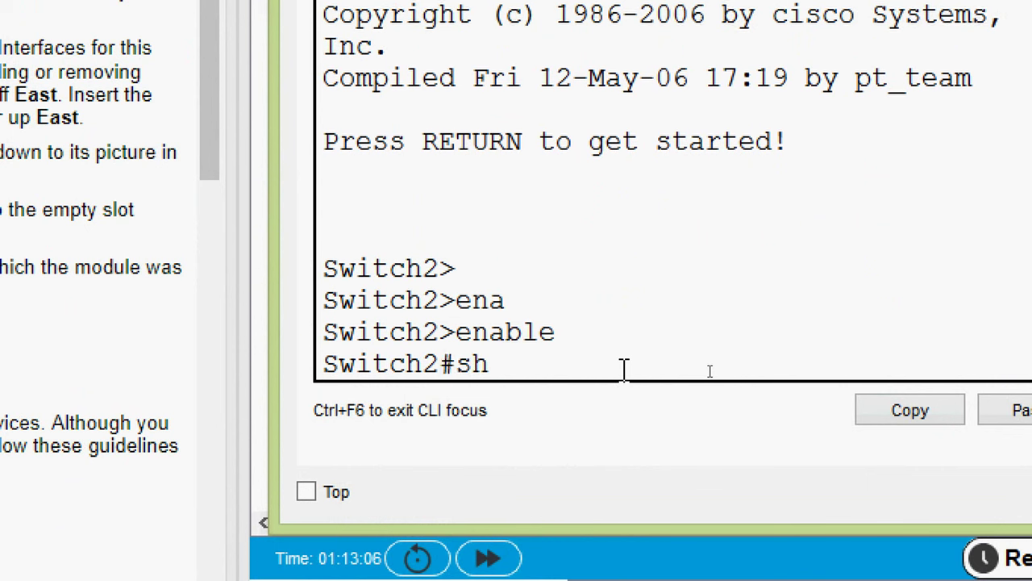
key("Tab")
type("ip inter")
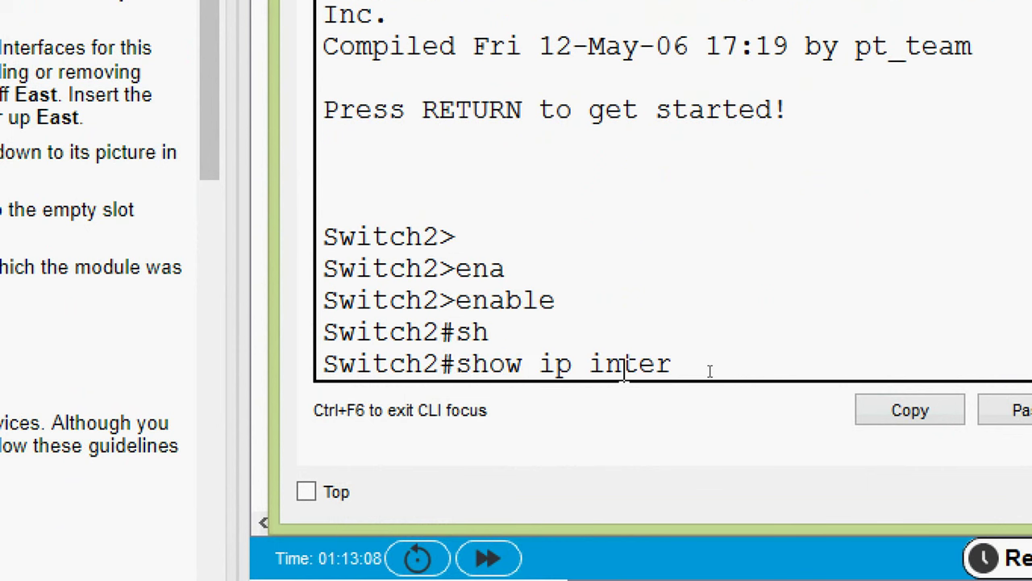
key("Tab")
type("b")
key("Tab")
key("Return")
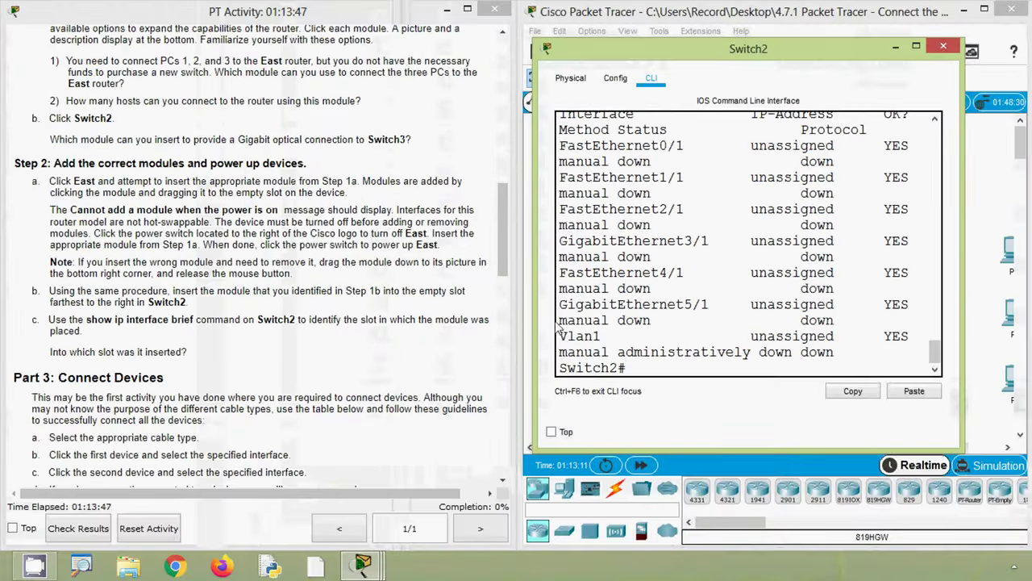
Enlarge the Switch2 CLI window to show the full interface list
left_click_drag(539, 323, 203, 306)
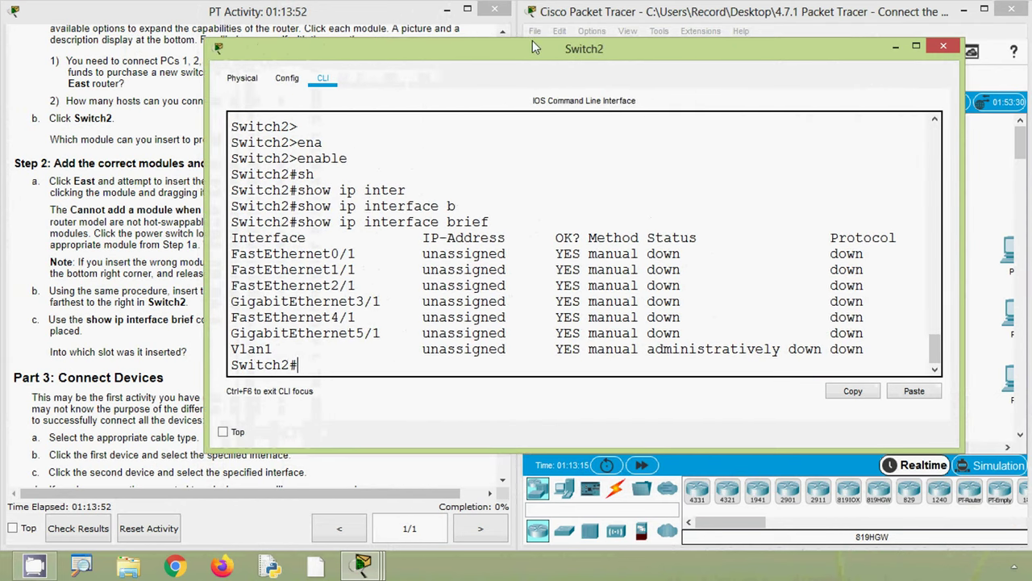
left_click_drag(534, 39, 534, 31)
left_click_drag(577, 448, 576, 502)
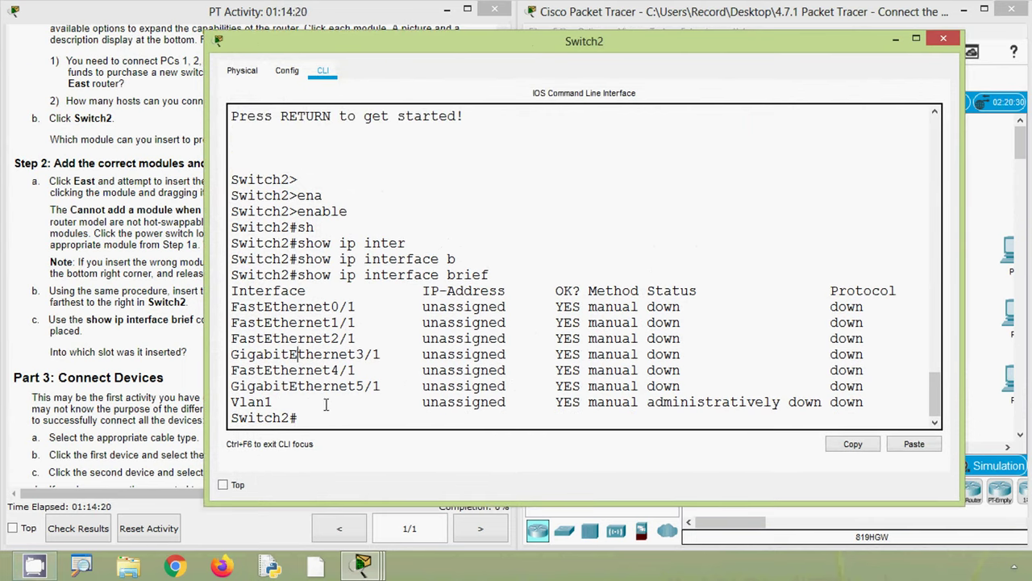
Highlight the slot numbers in GigabitEthernet5/1 and FastEthernet0/1, then return to Switch2's Physical view
left_click_drag(231, 385, 383, 388)
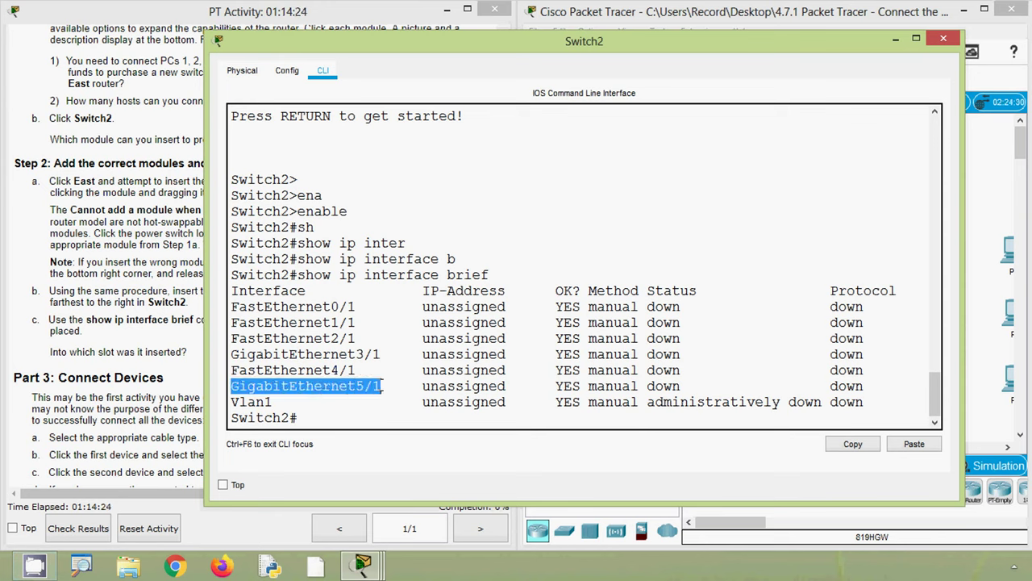
left_click(376, 390)
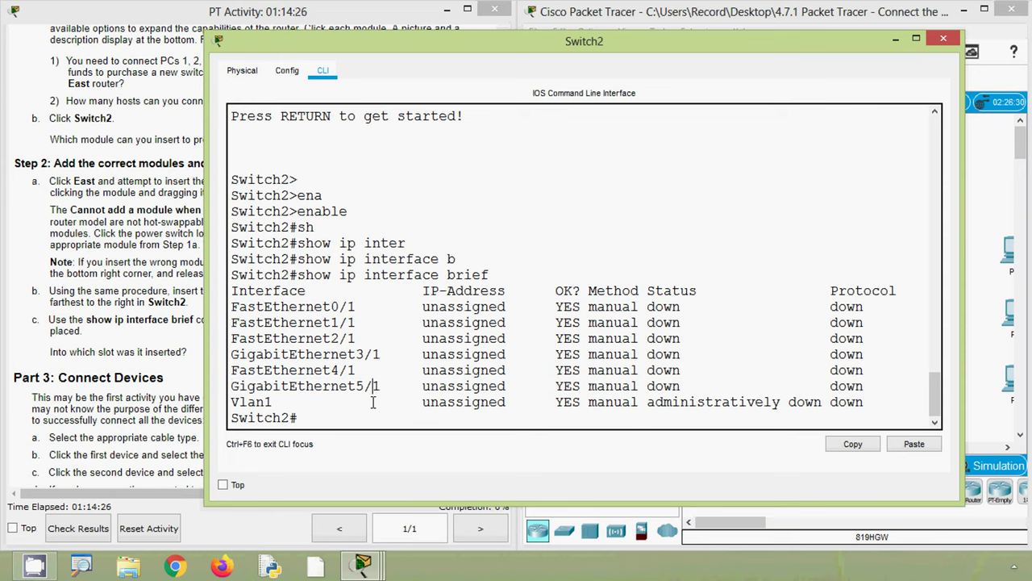
left_click_drag(361, 388, 357, 388)
left_click(379, 402)
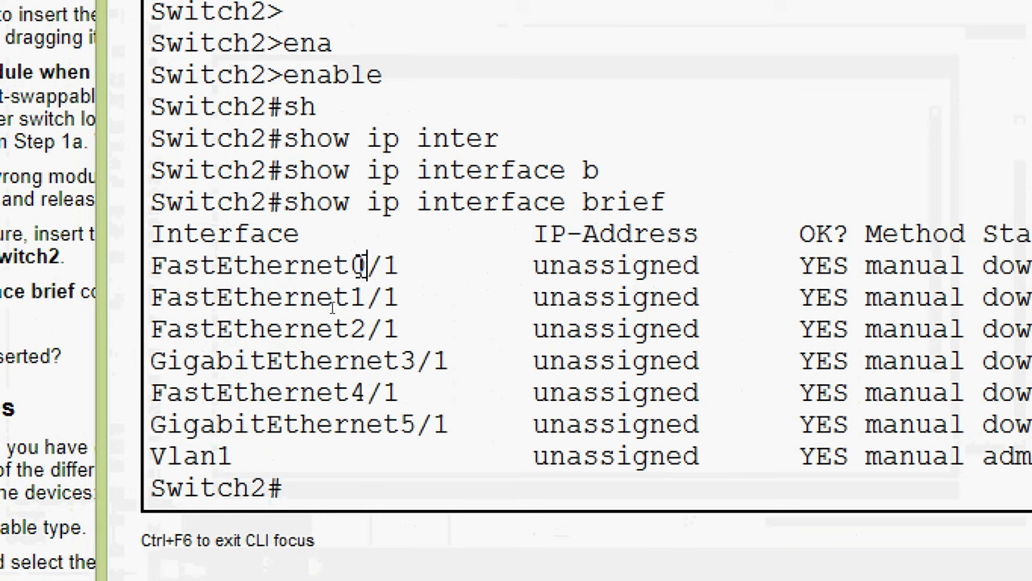
left_click_drag(340, 307, 350, 330)
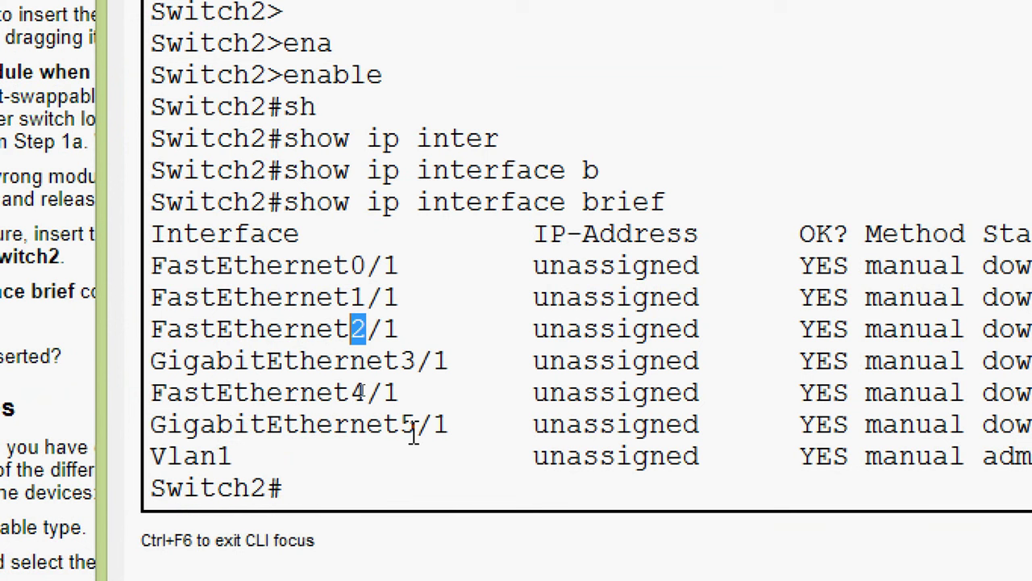
mouse_move(413, 434)
left_mouse_down()
mouse_move(417, 426)
mouse_move(406, 428)
left_mouse_up()
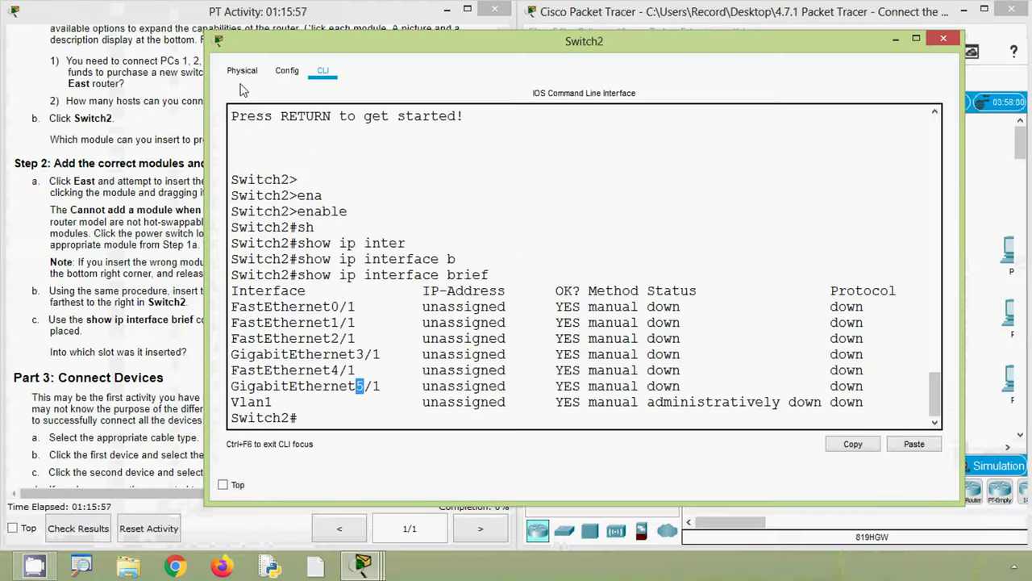
left_click(242, 71)
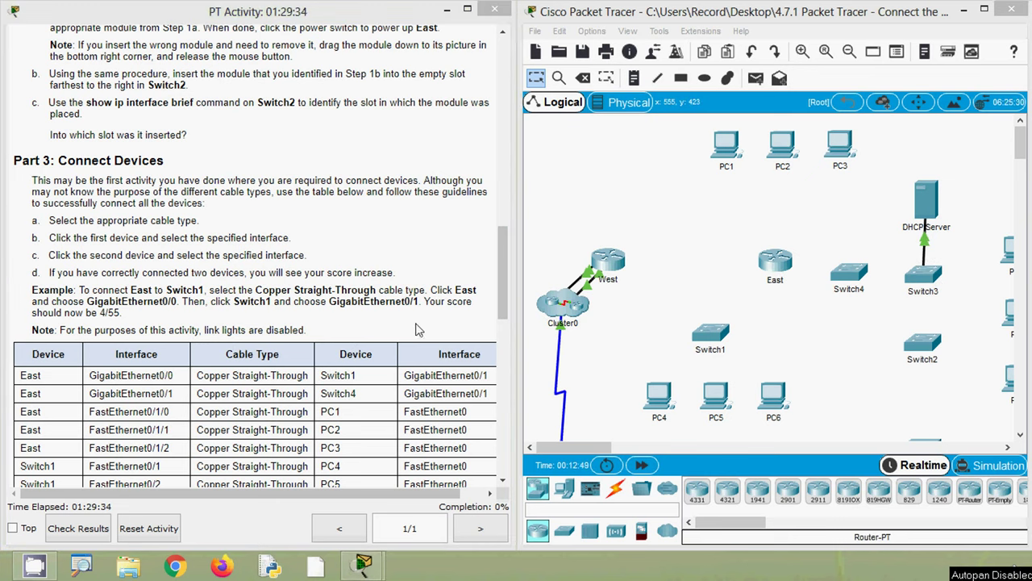
Highlight the first table row: East, GigabitEthernet0/0, and the Copper Straight-Through cable
left_click_drag(503, 281, 507, 324)
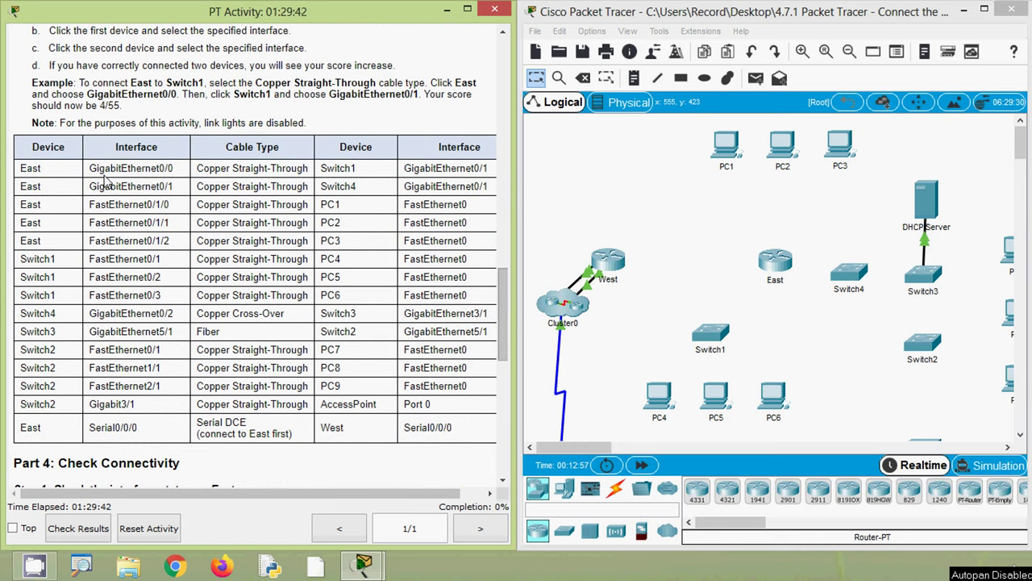
left_click_drag(176, 174, 87, 179)
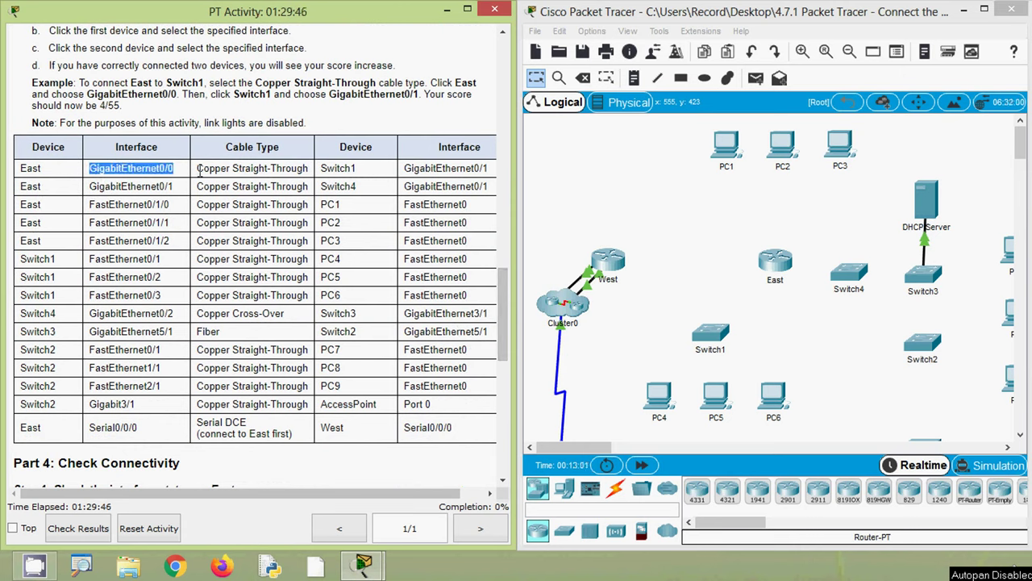
left_click_drag(199, 172, 464, 169)
mouse_move(437, 494)
left_mouse_down()
mouse_move(474, 495)
mouse_move(436, 494)
left_mouse_up()
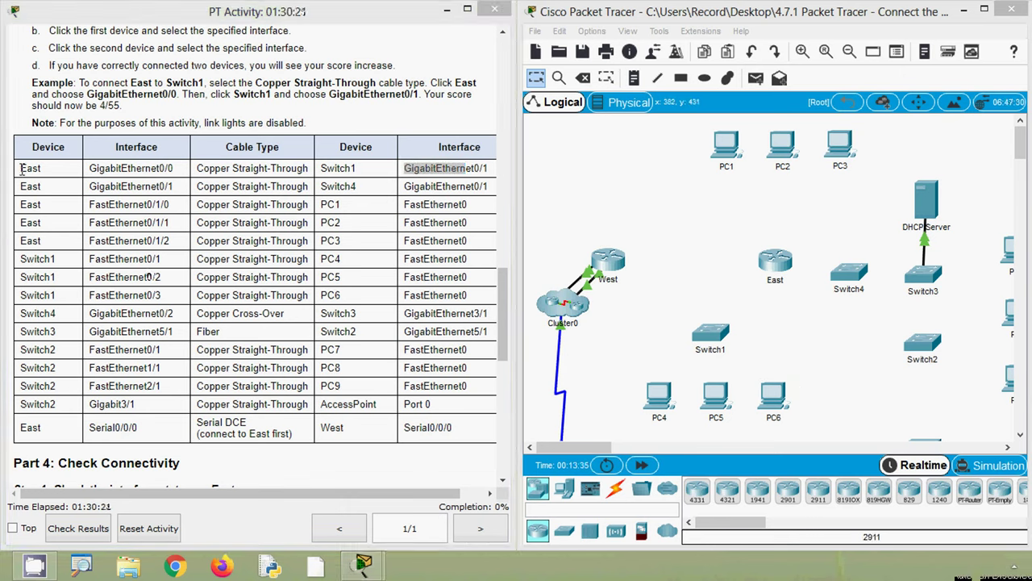
left_click_drag(22, 168, 37, 168)
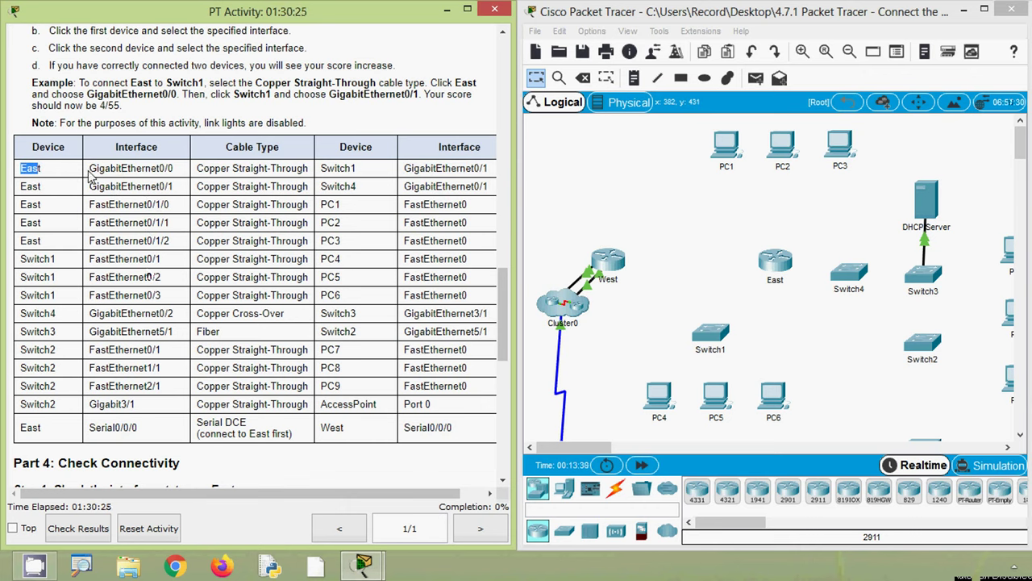
Highlight East's GigabitEthernet0/0 row in the table and select the Copper Straight-Through cable
left_click_drag(89, 169, 172, 168)
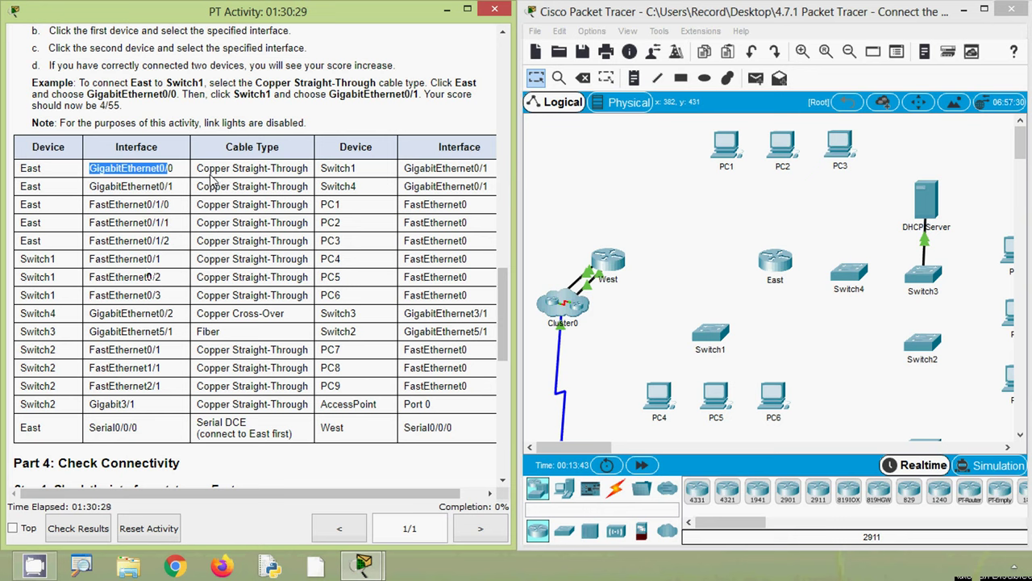
left_click_drag(196, 168, 306, 168)
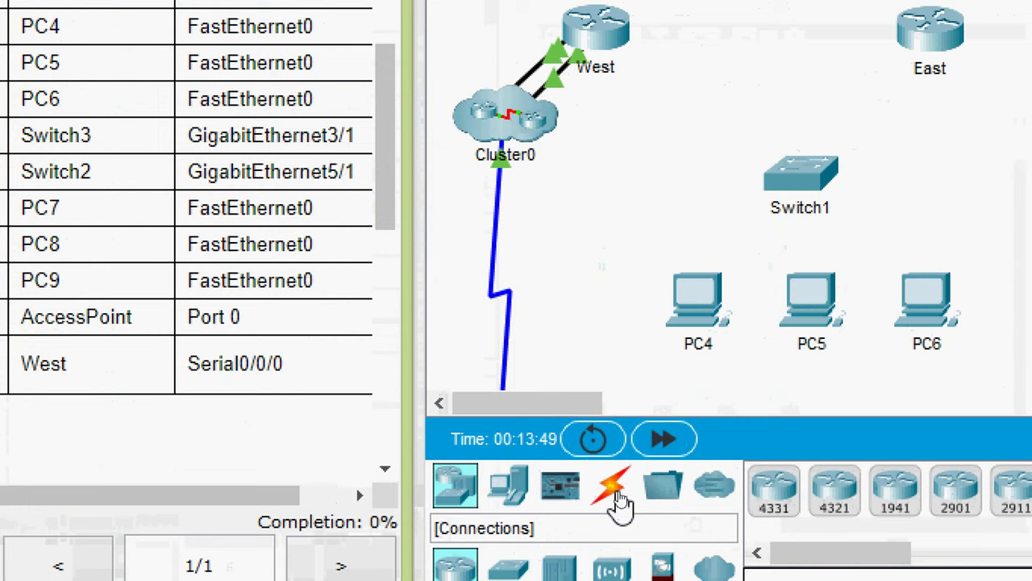
left_click(618, 497)
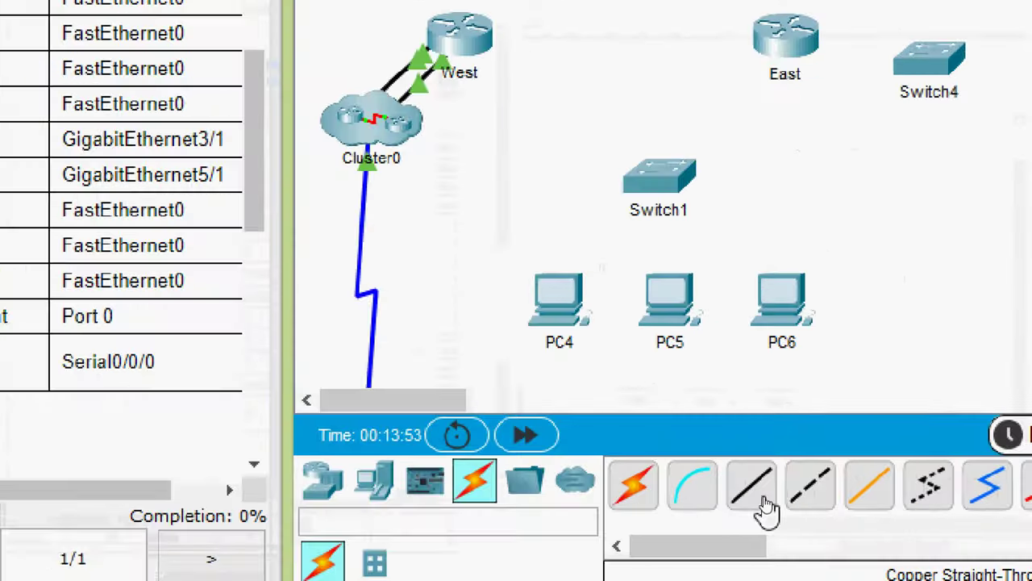
left_click(763, 501)
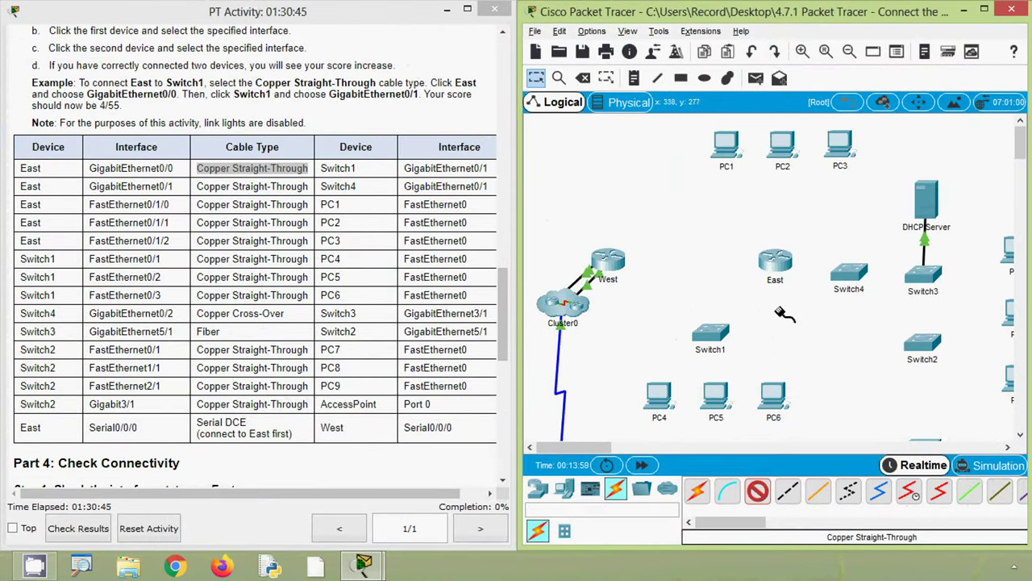
Connect East's GigabitEthernet0/0 to Switch1's GigabitEthernet0/1
left_click(775, 263)
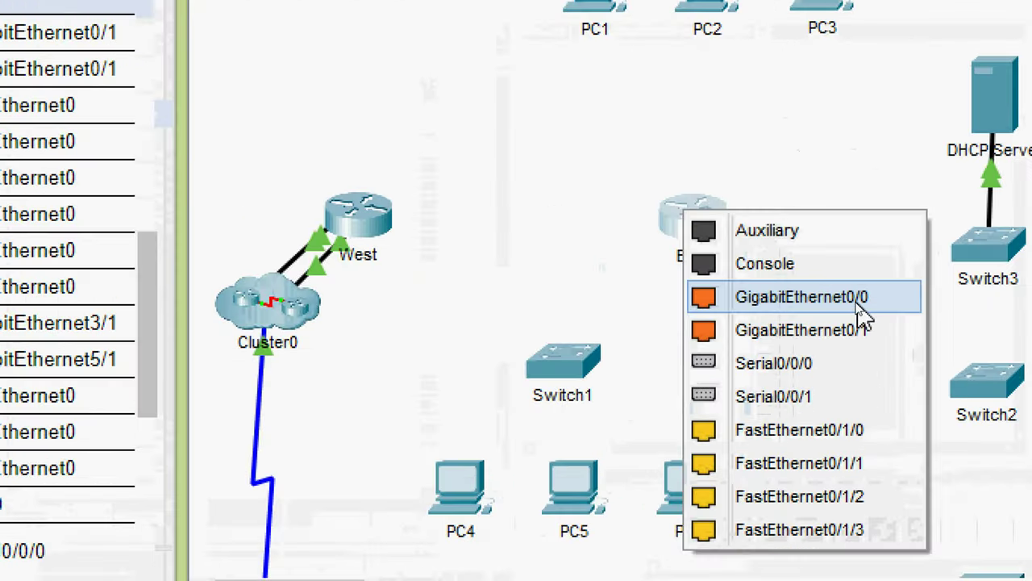
left_click(858, 307)
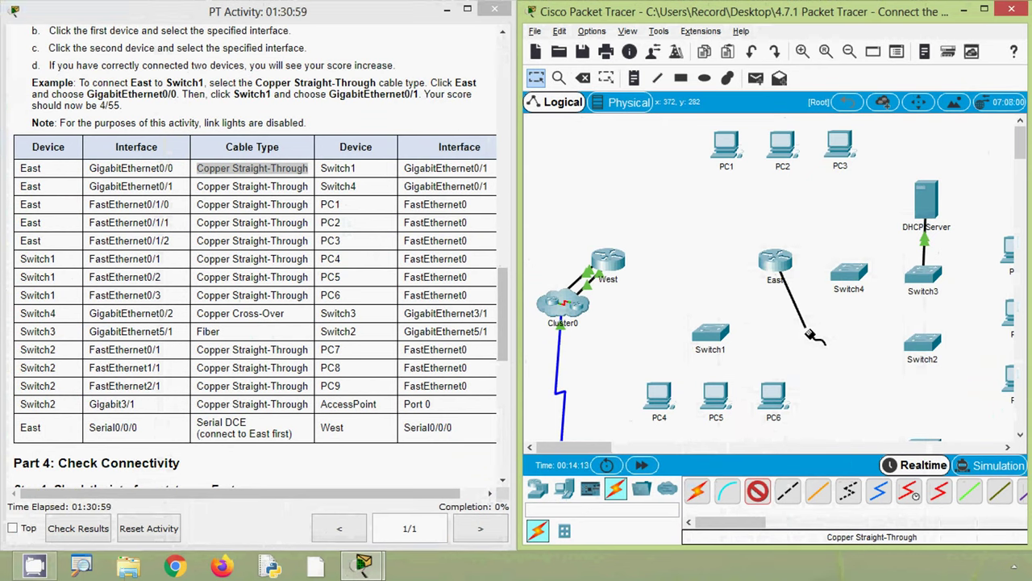
left_click(714, 336)
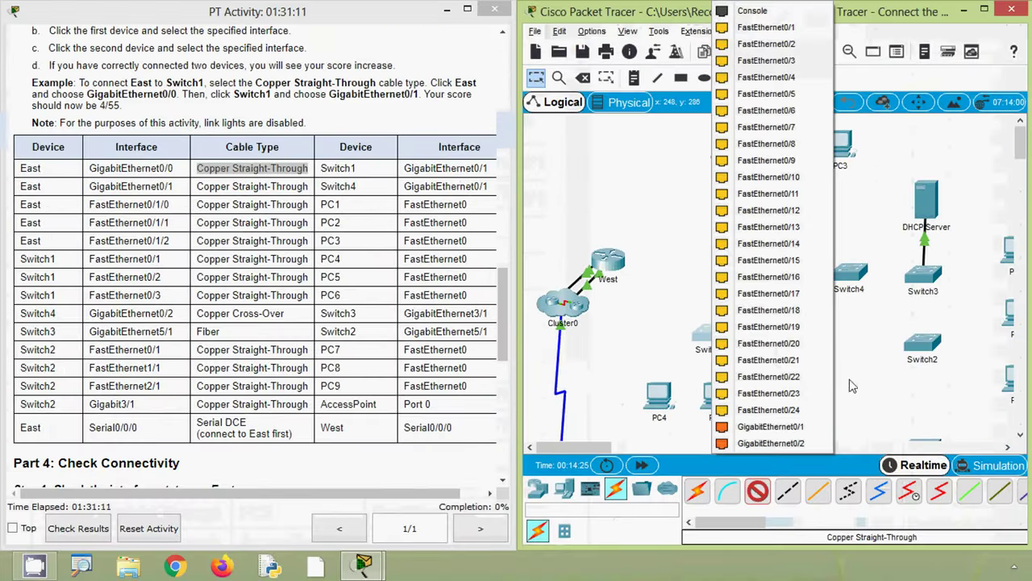
left_click(797, 430)
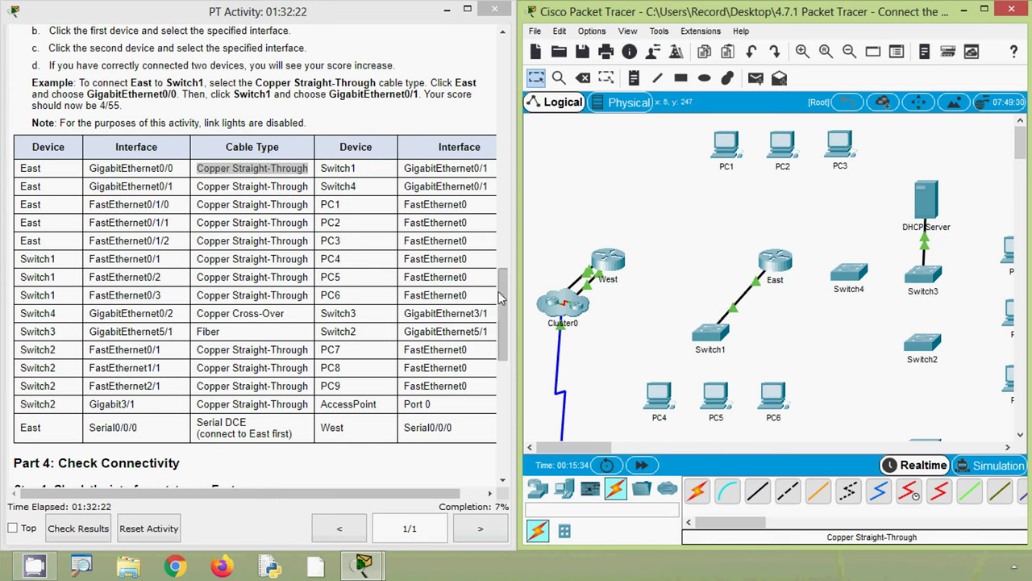
Highlight the table's second row: East GigabitEthernet0/1, copper straight-through, Switch4
left_click_drag(506, 295, 506, 296)
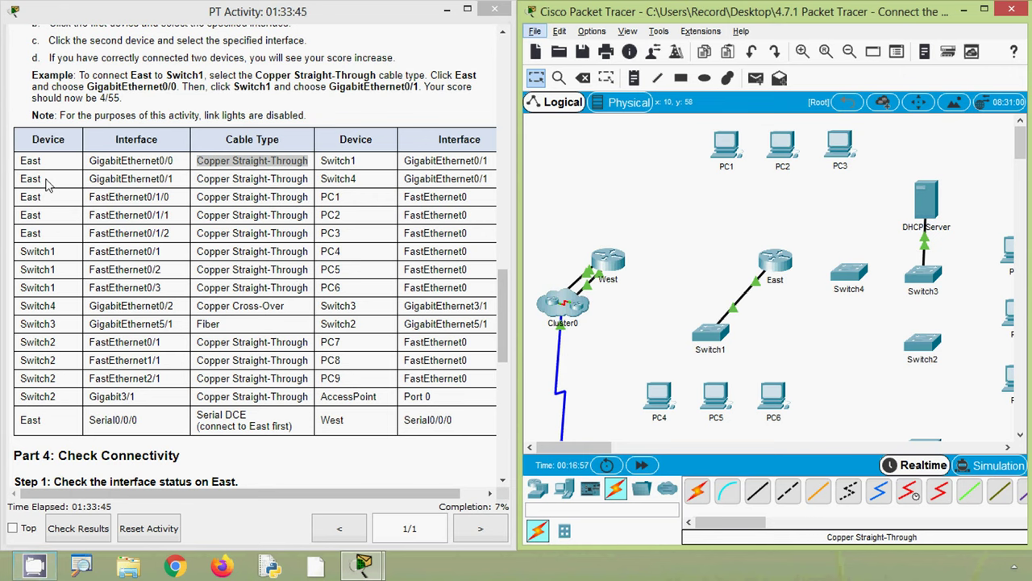
left_click_drag(46, 184, 23, 183)
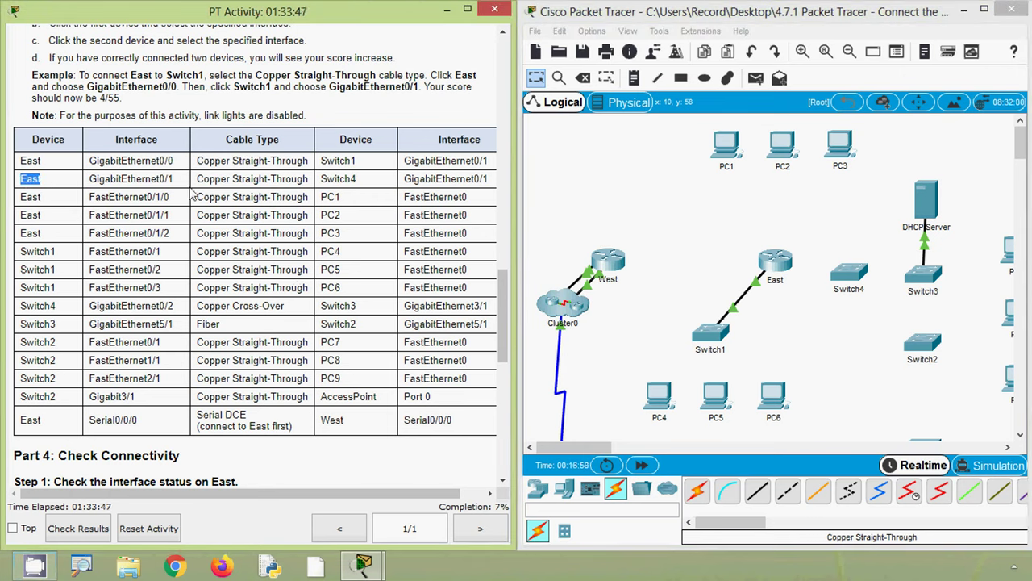
left_click_drag(196, 187, 295, 179)
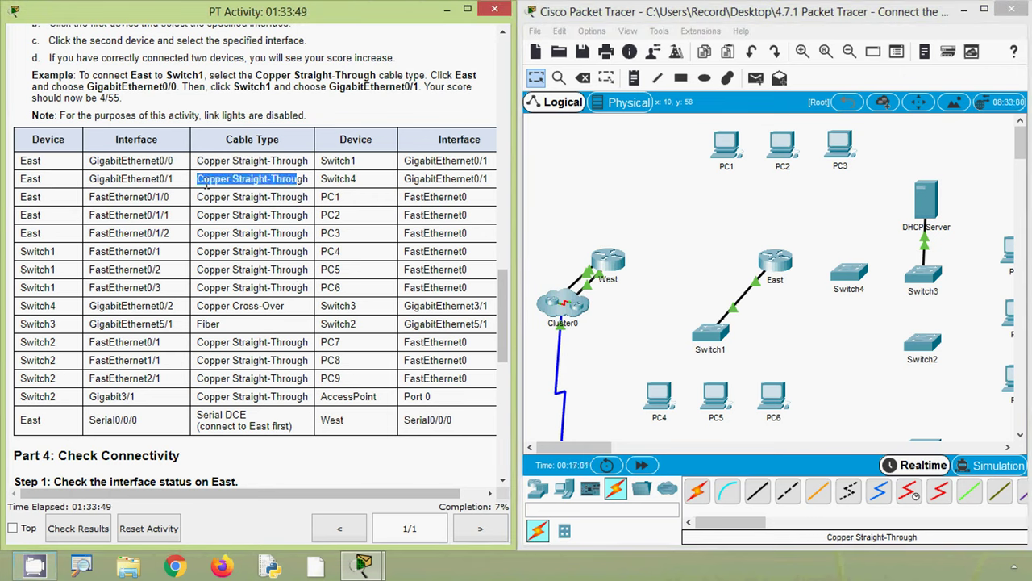
left_click_drag(90, 179, 176, 186)
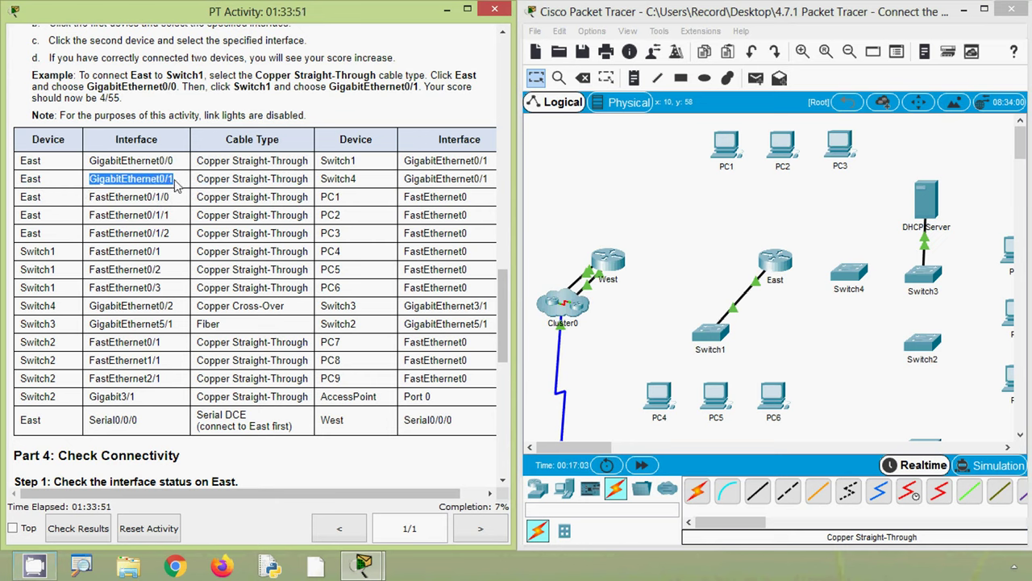
left_click_drag(358, 180, 326, 182)
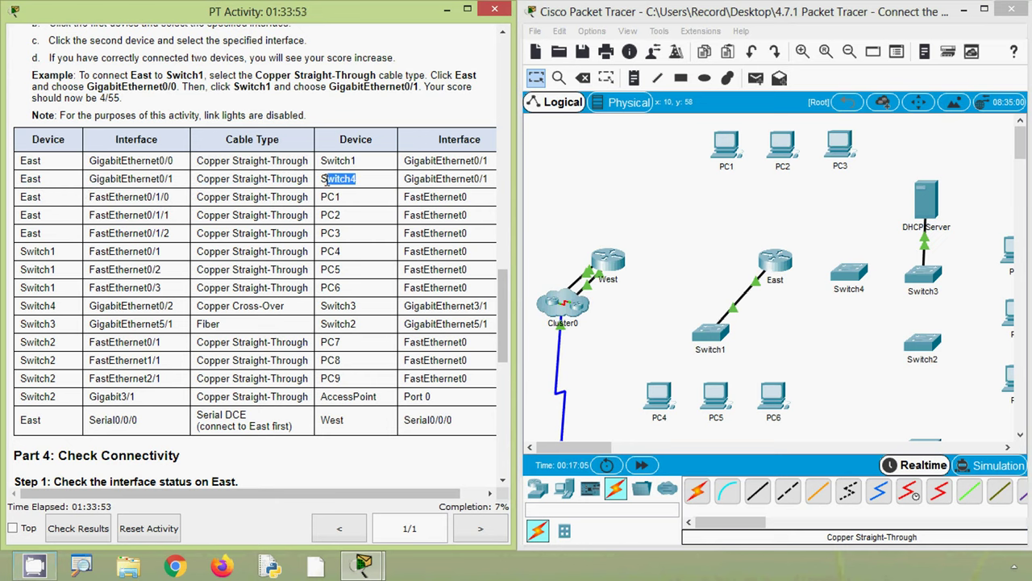
left_click_drag(404, 179, 494, 187)
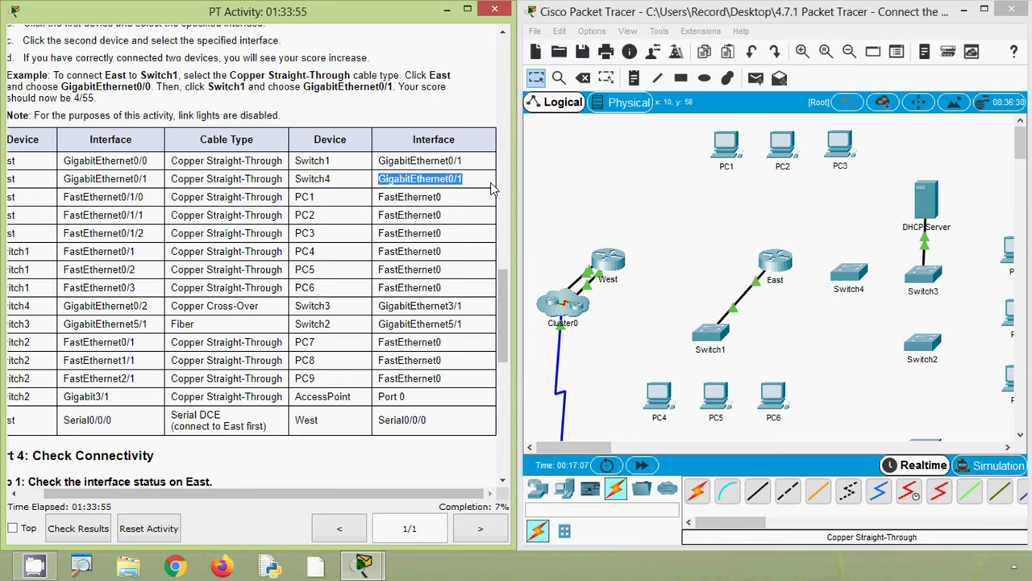
Cable East's GigabitEthernet0/1 to Switch4's GigabitEthernet0/1 with copper straight-through
left_click(758, 492)
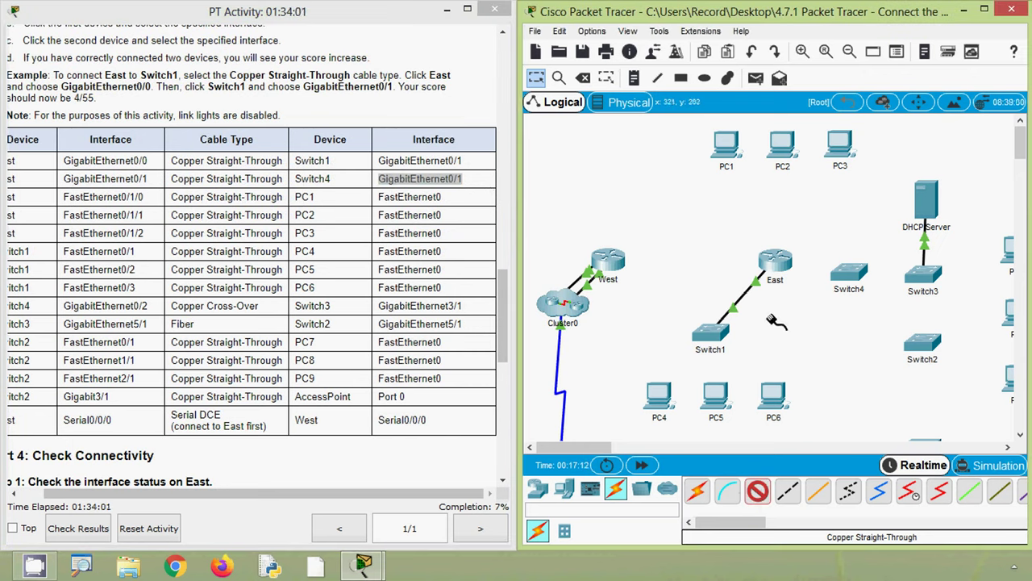
left_click(780, 261)
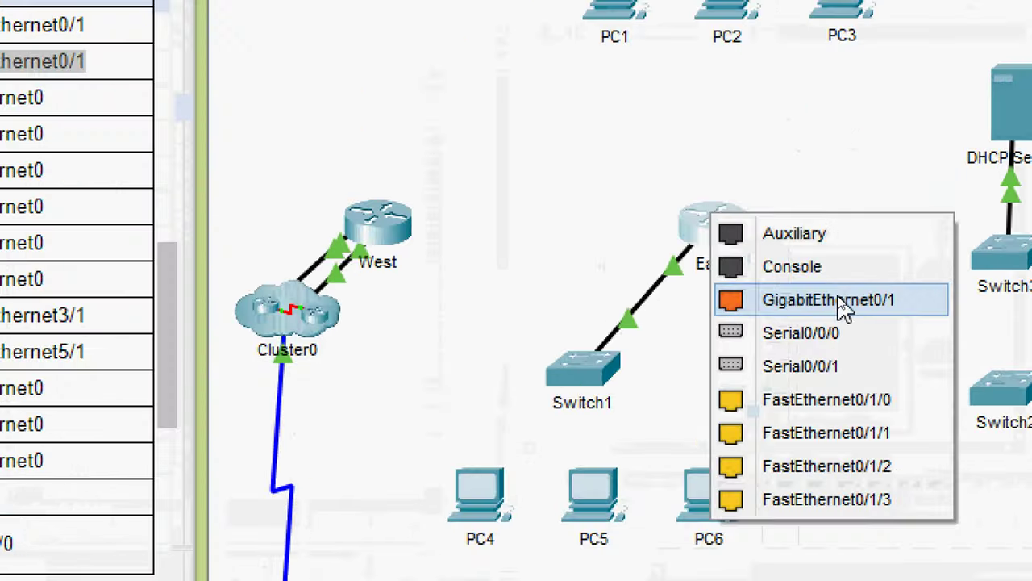
left_click(836, 299)
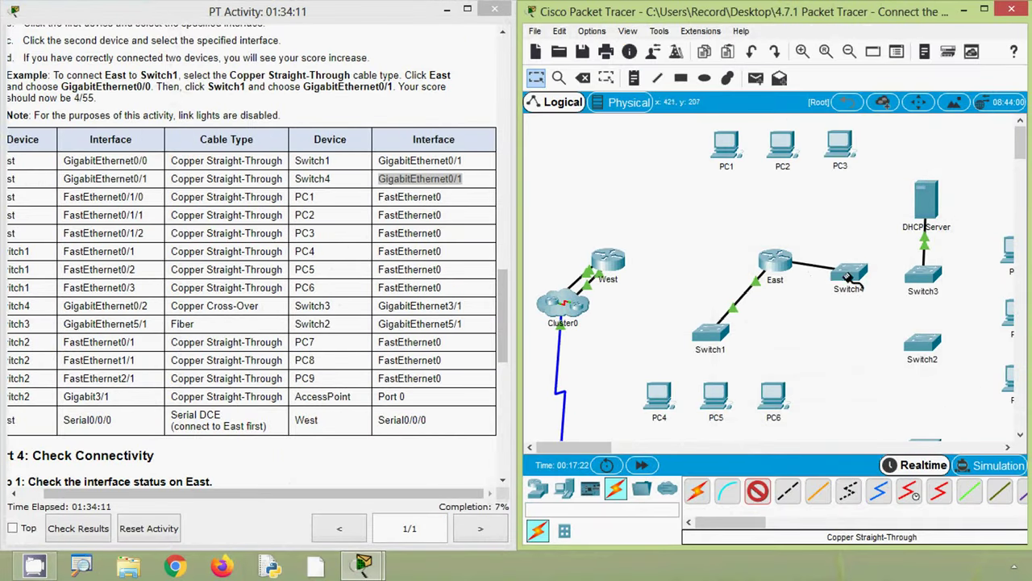
left_click(849, 276)
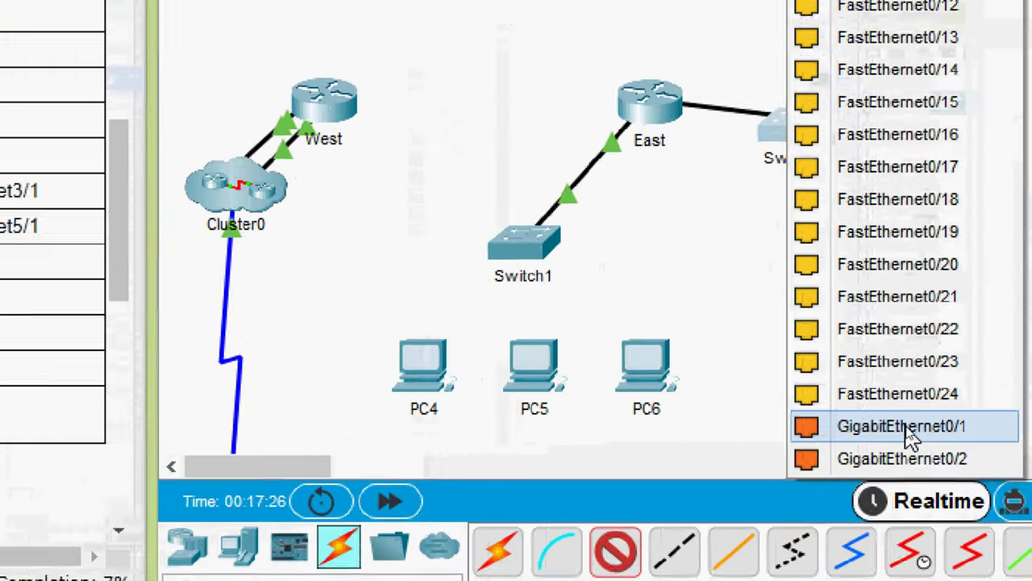
left_click(910, 436)
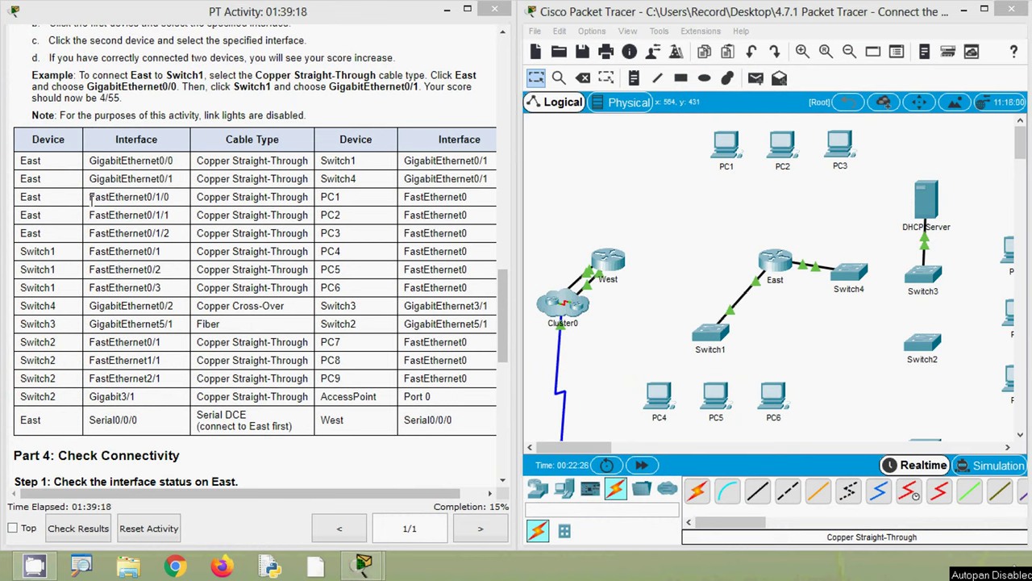
left_click_drag(91, 199, 320, 197)
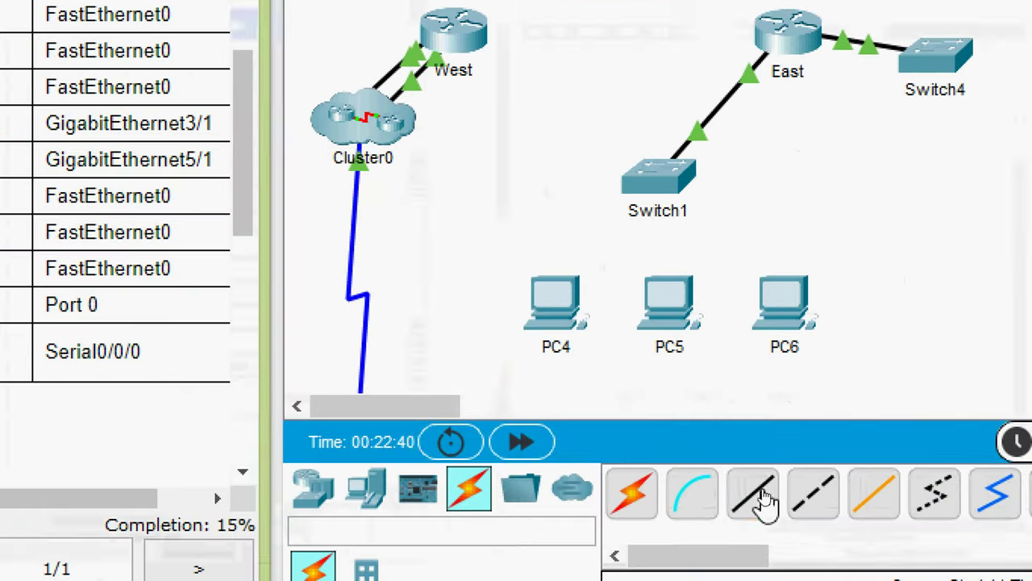
Run a copper straight-through cable from East's FastEthernet0/1/0 to PC1's FastEthernet0
left_click(760, 492)
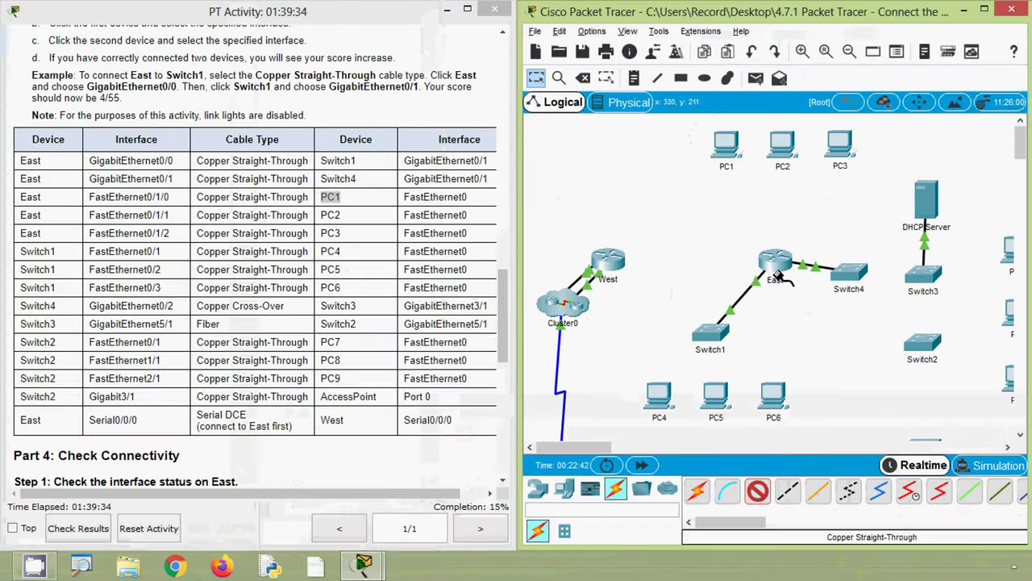
left_click(779, 263)
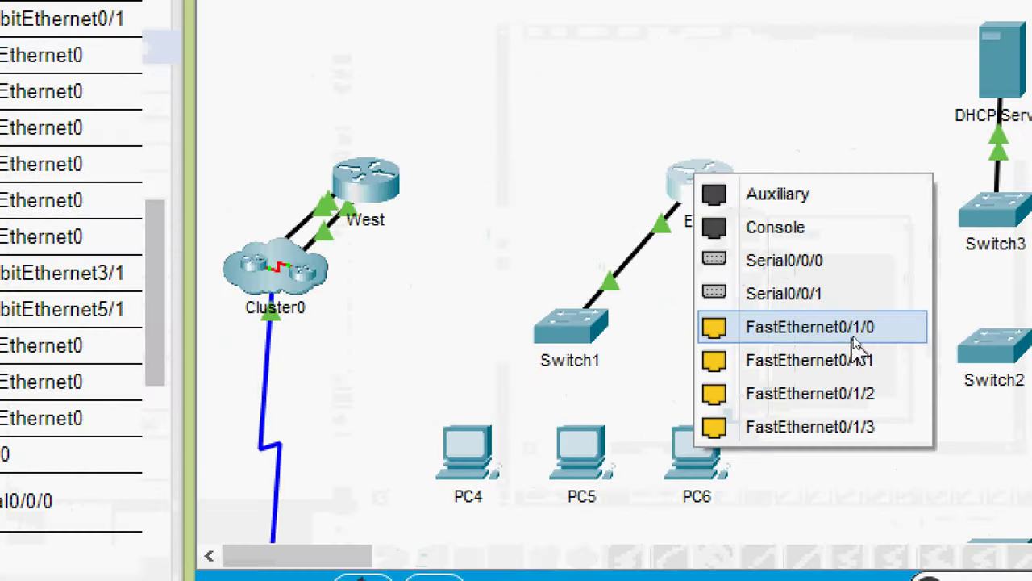
left_click(855, 338)
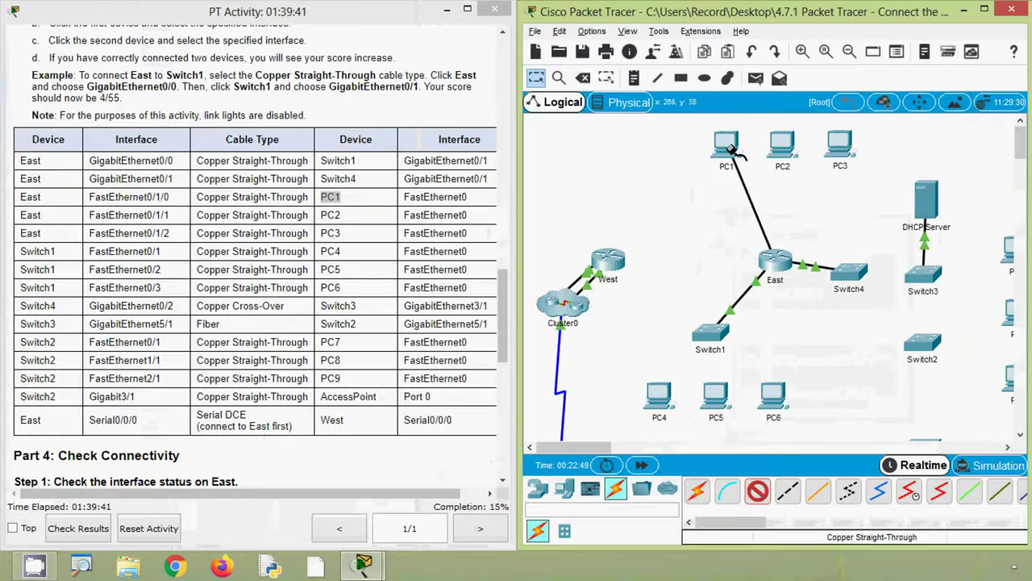
left_click(730, 147)
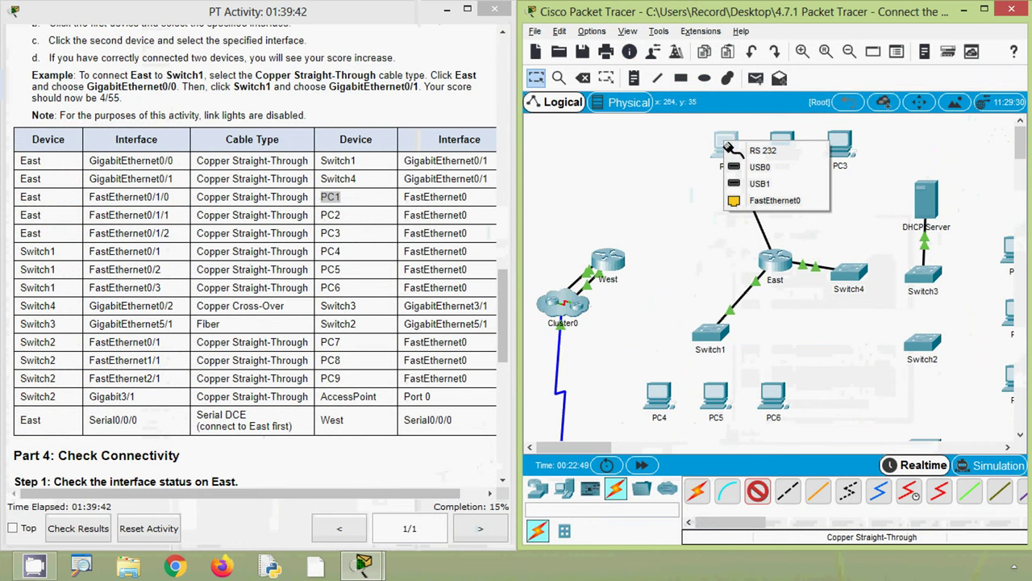
left_click(809, 208)
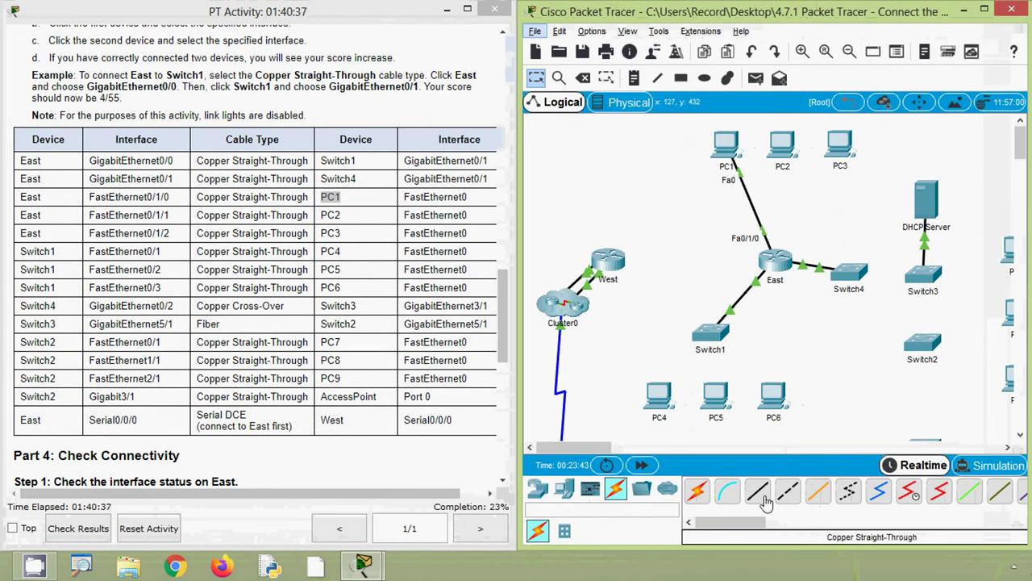
Cable East Fa0/1/1 to PC2 FastEthernet0 and East Fa0/1/2 to PC3 FastEthernet0 with straight-through copper
left_click(758, 493)
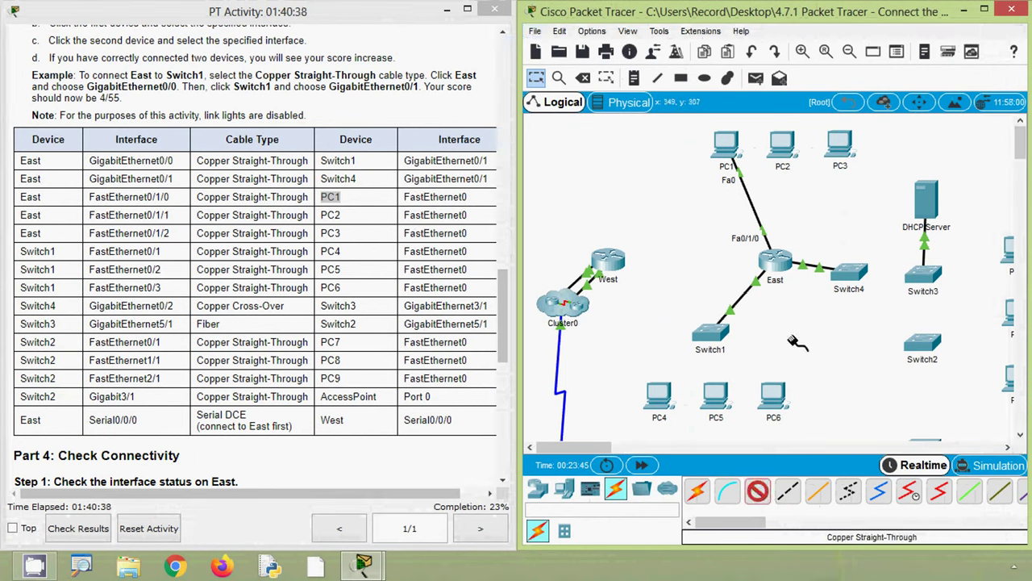
left_click(779, 263)
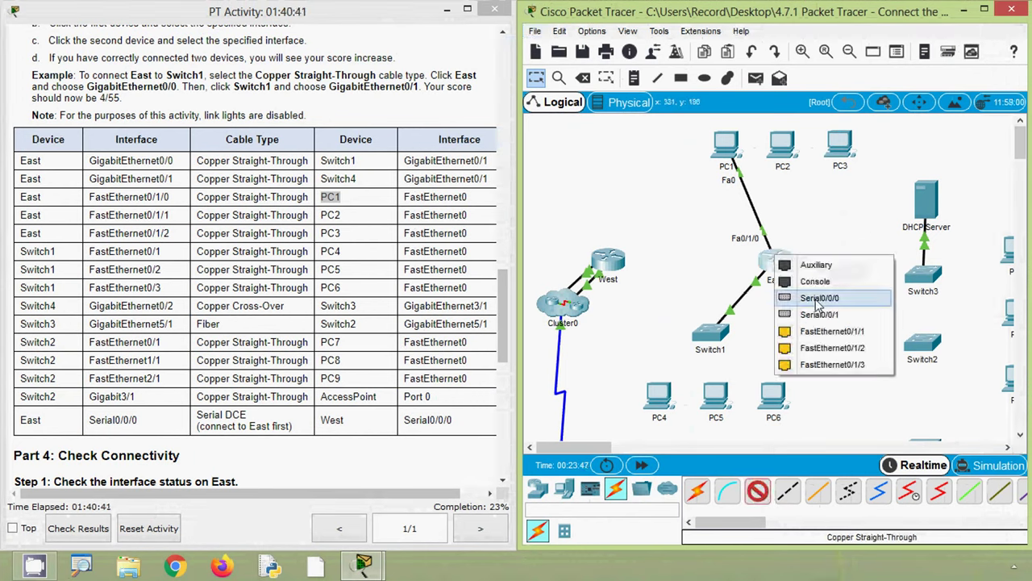
left_click(846, 337)
left_click(782, 145)
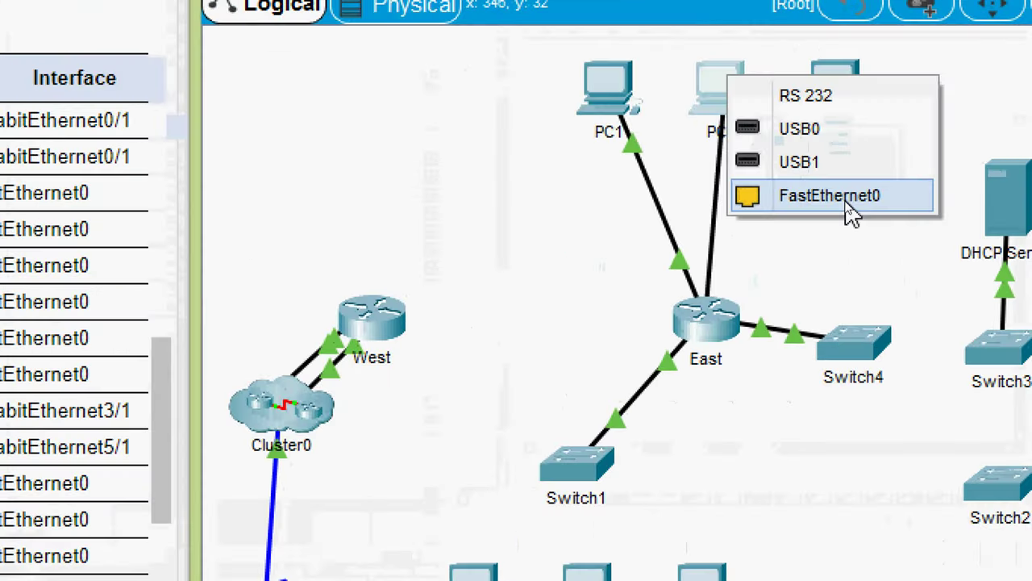
left_click(836, 199)
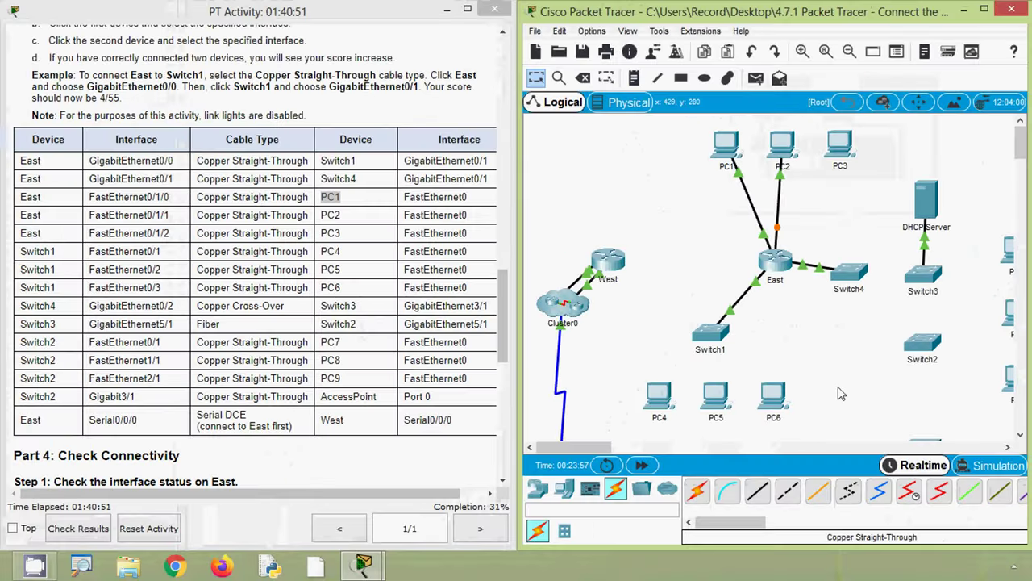
left_click(757, 490)
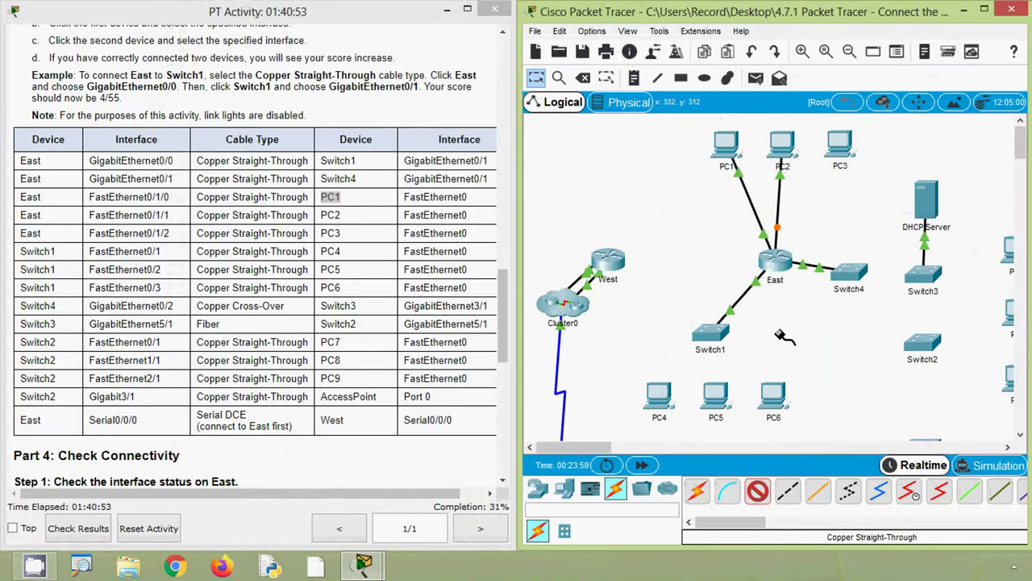
left_click(776, 262)
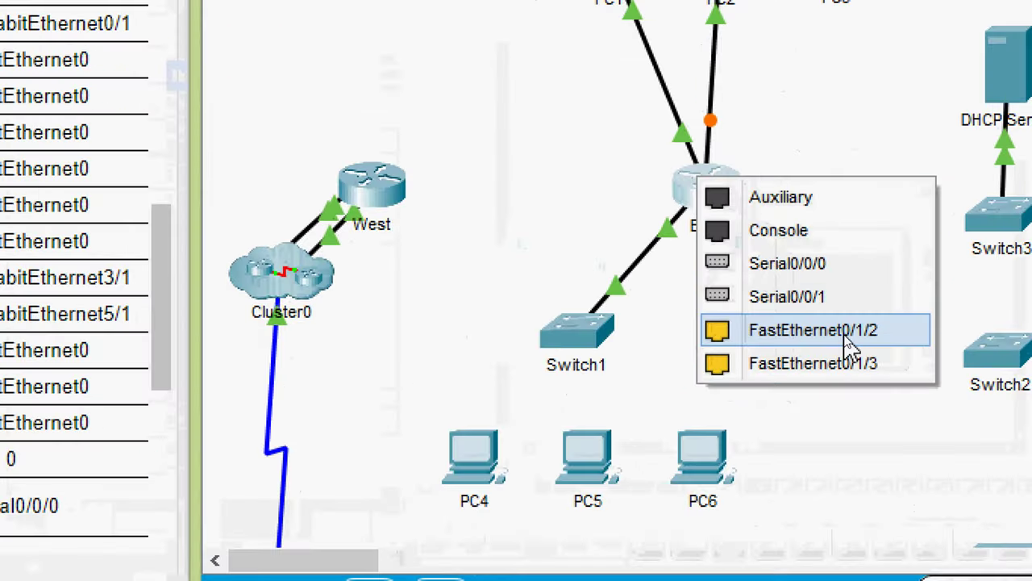
left_click(834, 334)
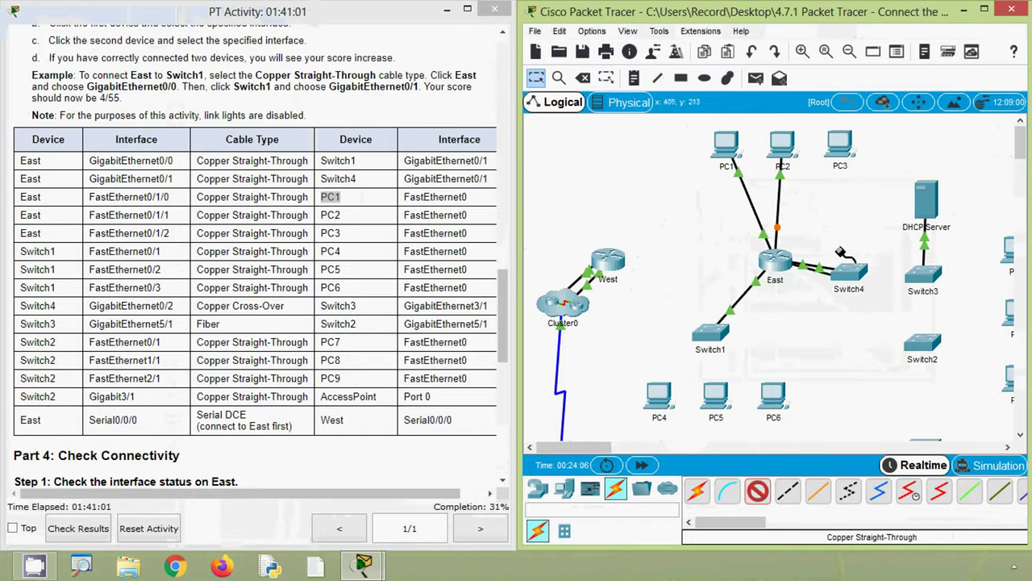
left_click(840, 145)
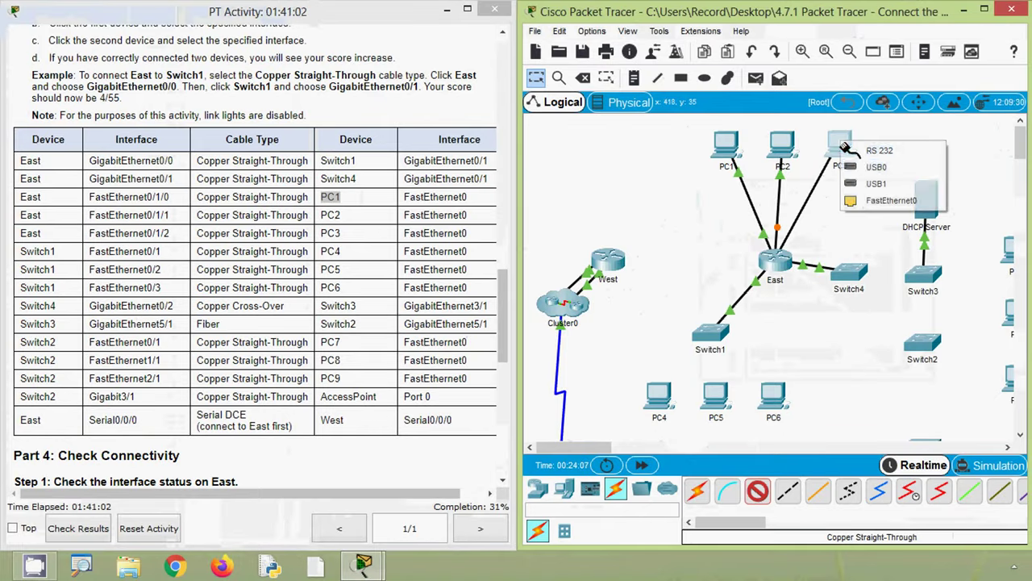
left_click(870, 201)
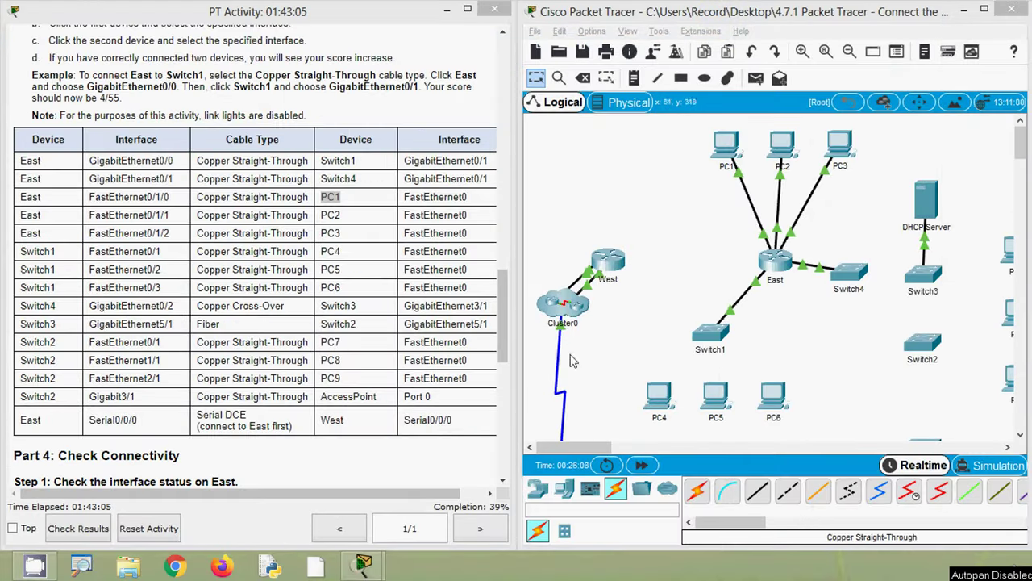
Connect Switch1's FastEthernet0/1 to PC4's FastEthernet0 with copper straight-through
left_click(762, 498)
left_click(713, 334)
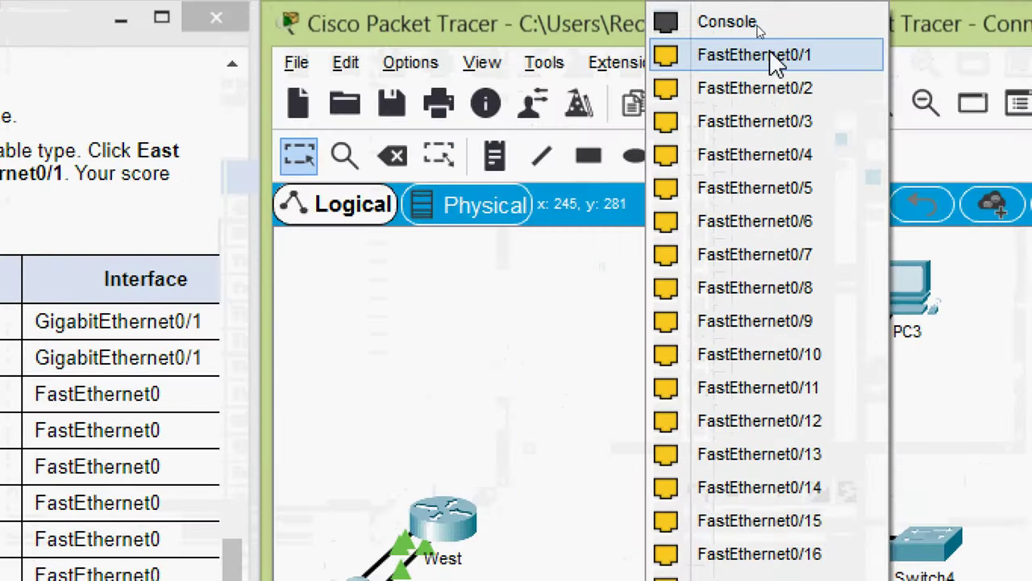
left_click(768, 58)
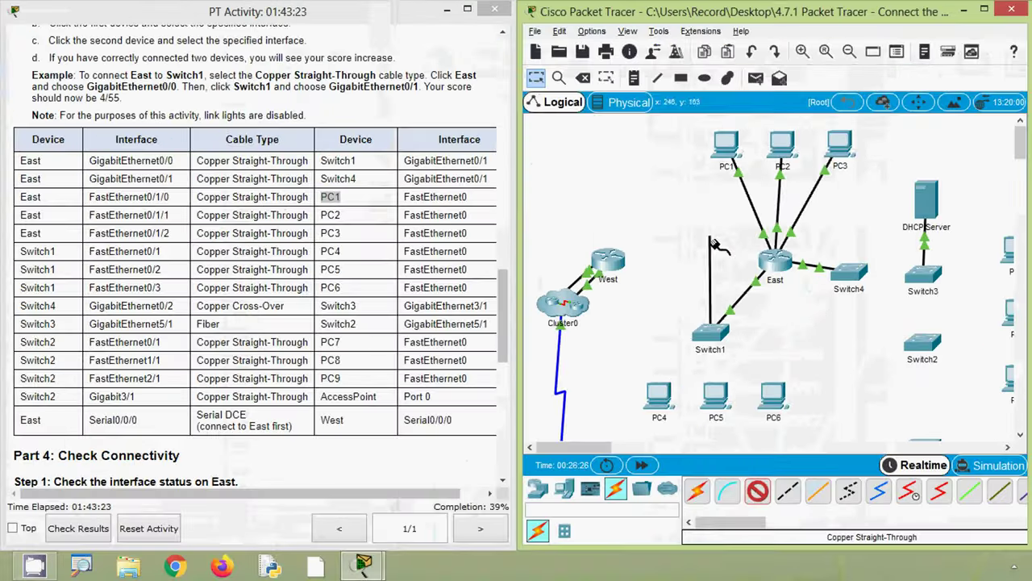
left_click(660, 393)
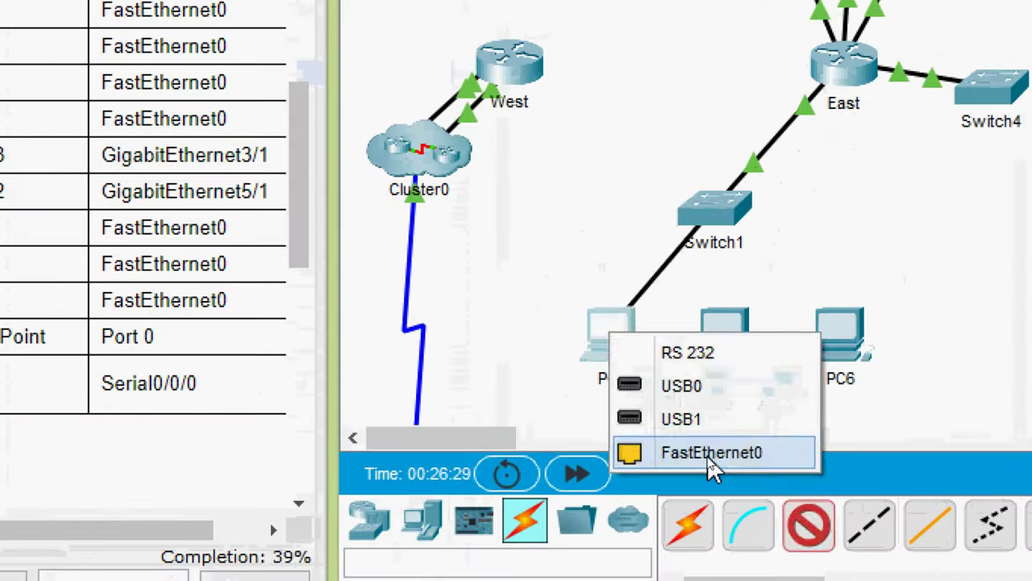
left_click(707, 456)
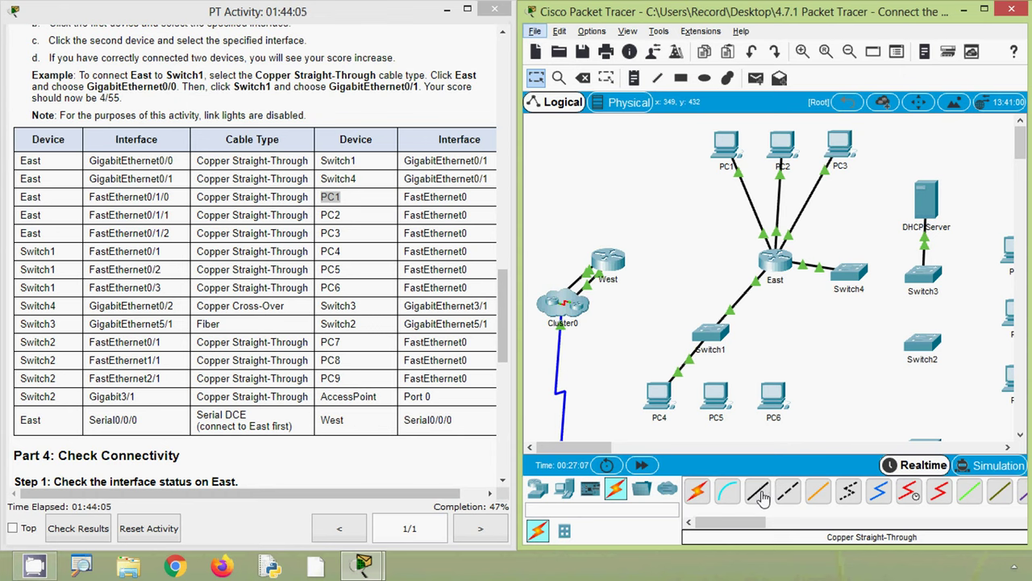
Connect Switch1's FastEthernet0/2 to PC5's FastEthernet0 with copper straight-through
left_click(762, 495)
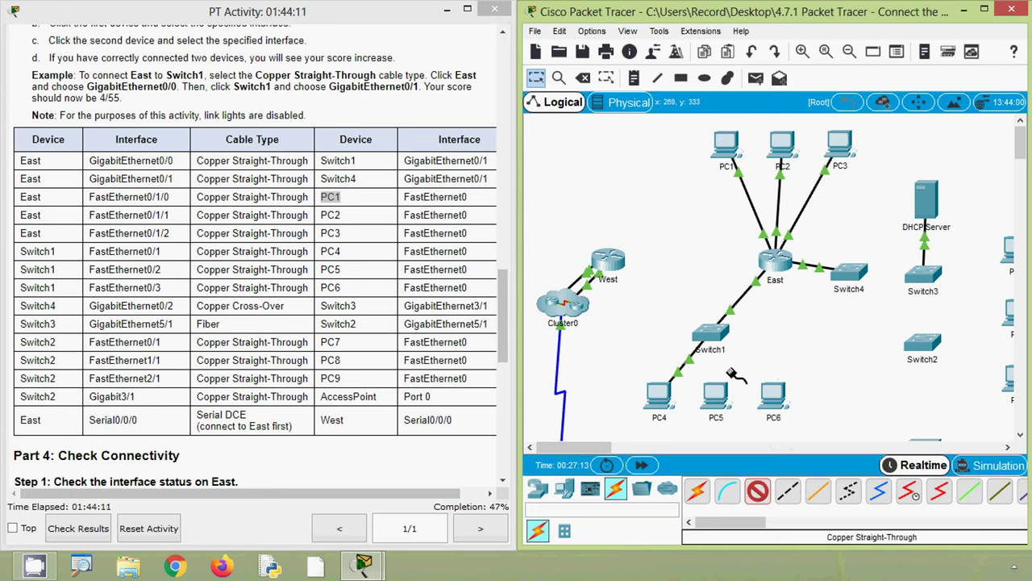
key("alt")
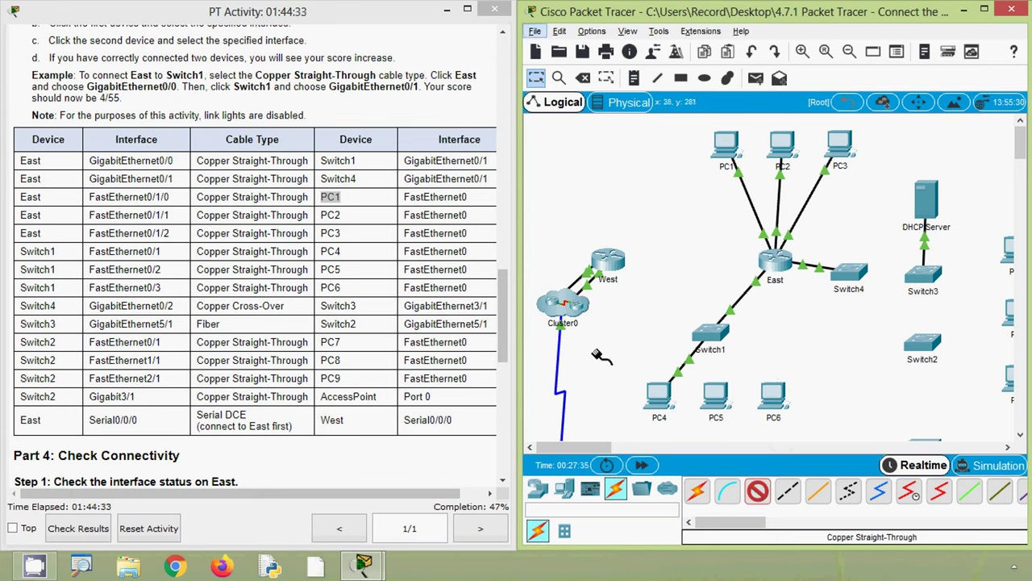
left_click(710, 335)
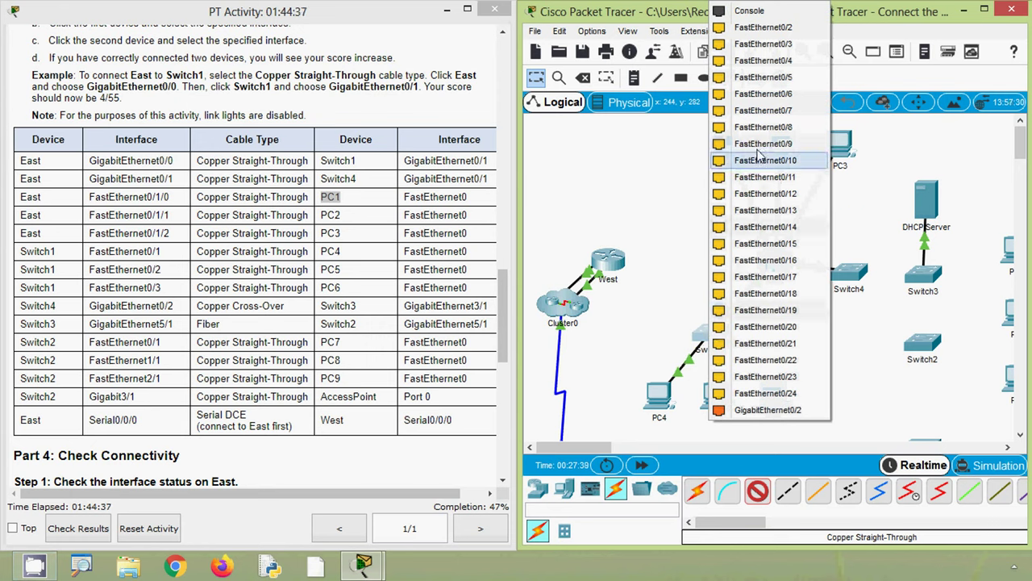
left_click(768, 31)
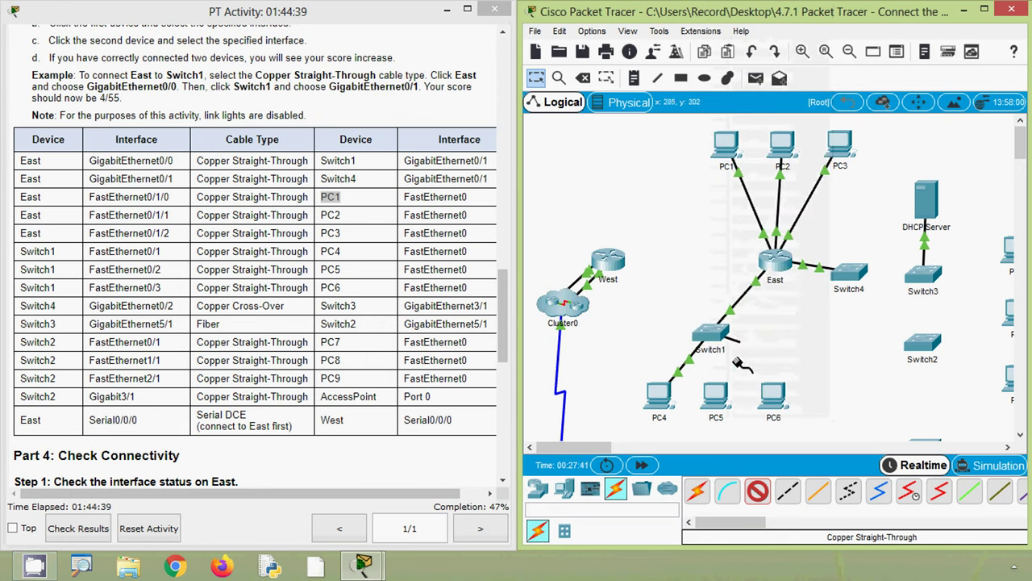
left_click(717, 394)
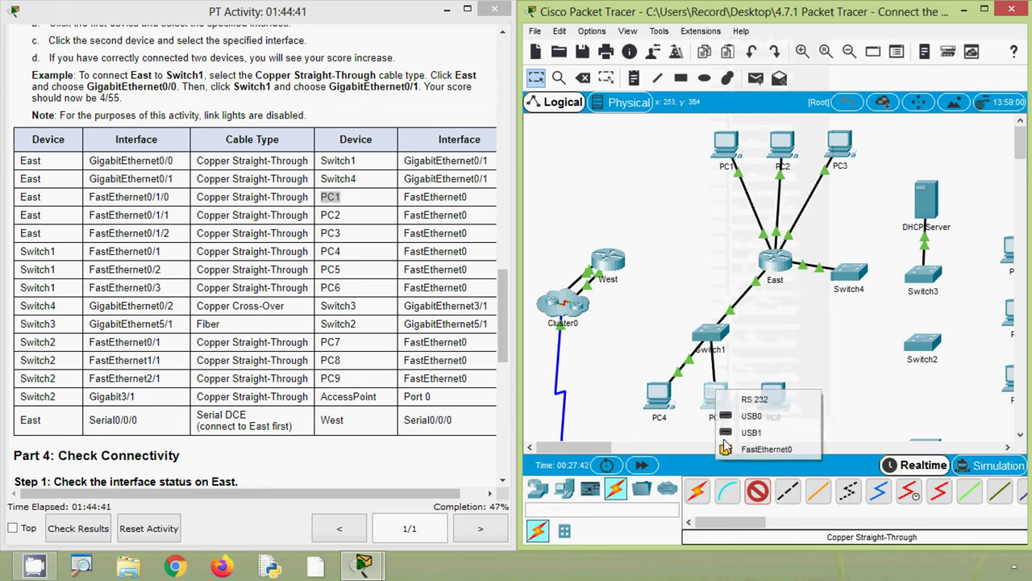
left_click(734, 450)
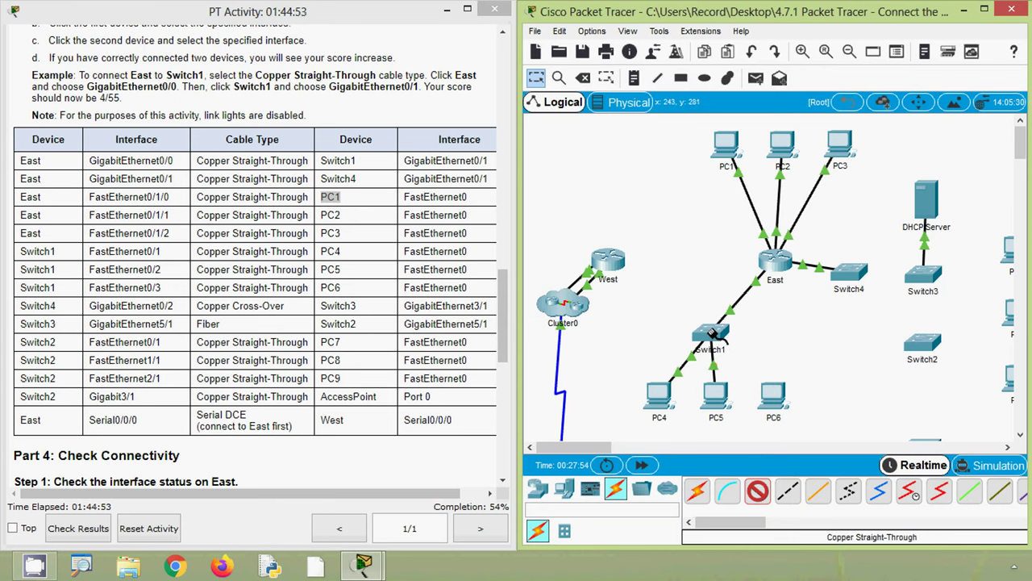
Connect Switch1's FastEthernet0/3 to PC6's FastEthernet0 and highlight the Copper Cross-Over table entry
left_click(713, 334)
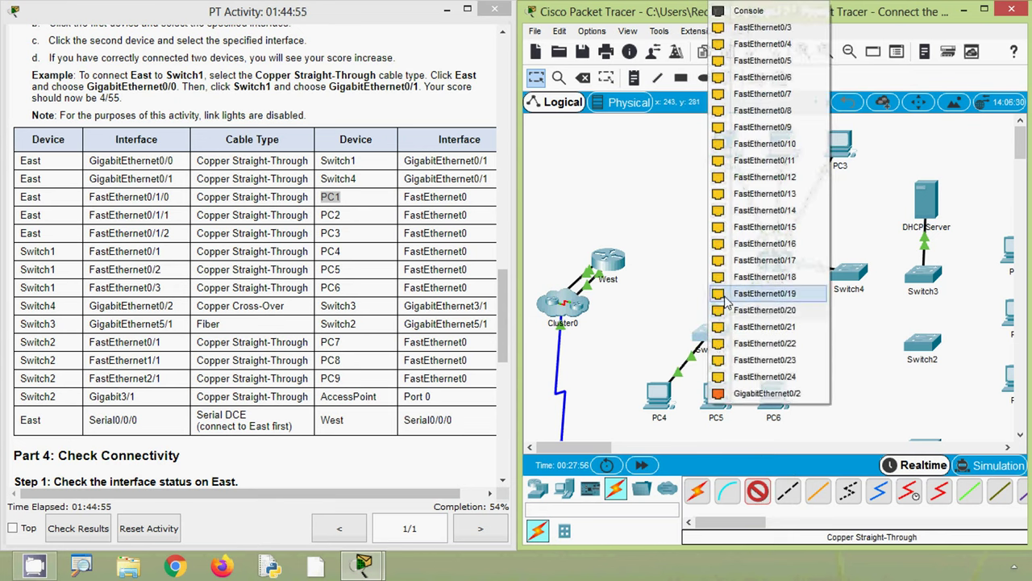
left_click(773, 34)
left_click(773, 394)
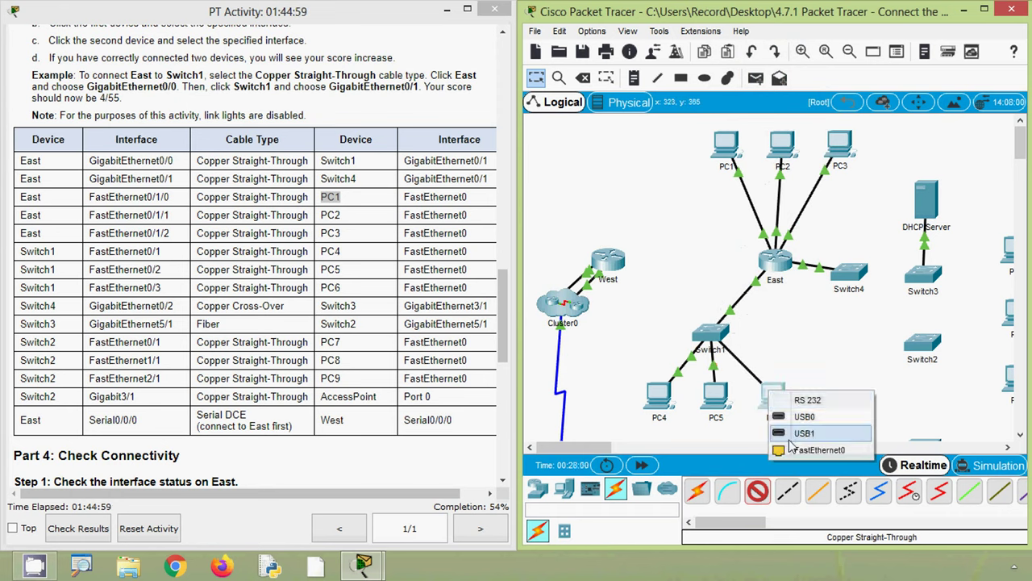
left_click(791, 448)
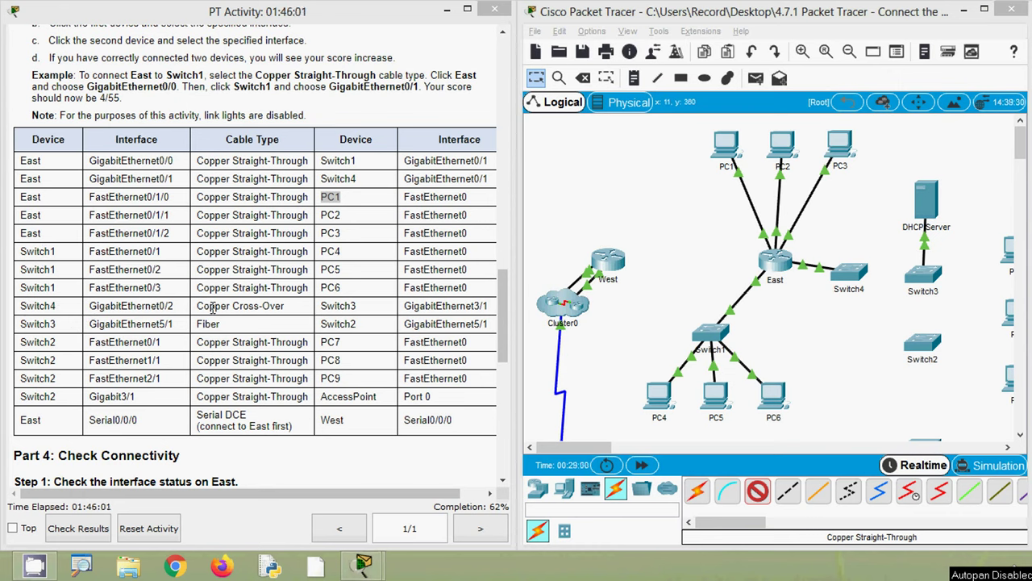
left_click_drag(199, 309, 305, 305)
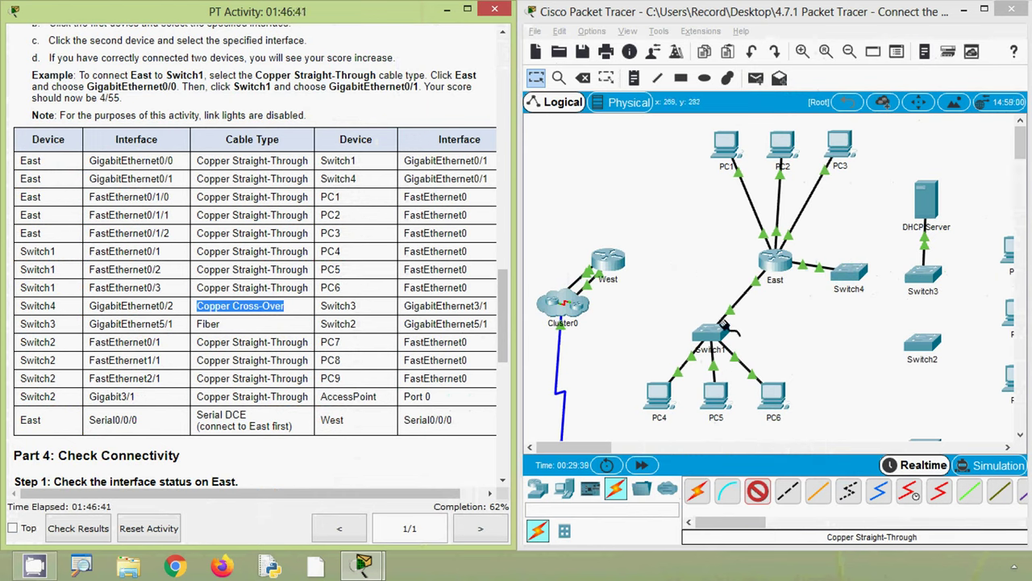
left_click(690, 267)
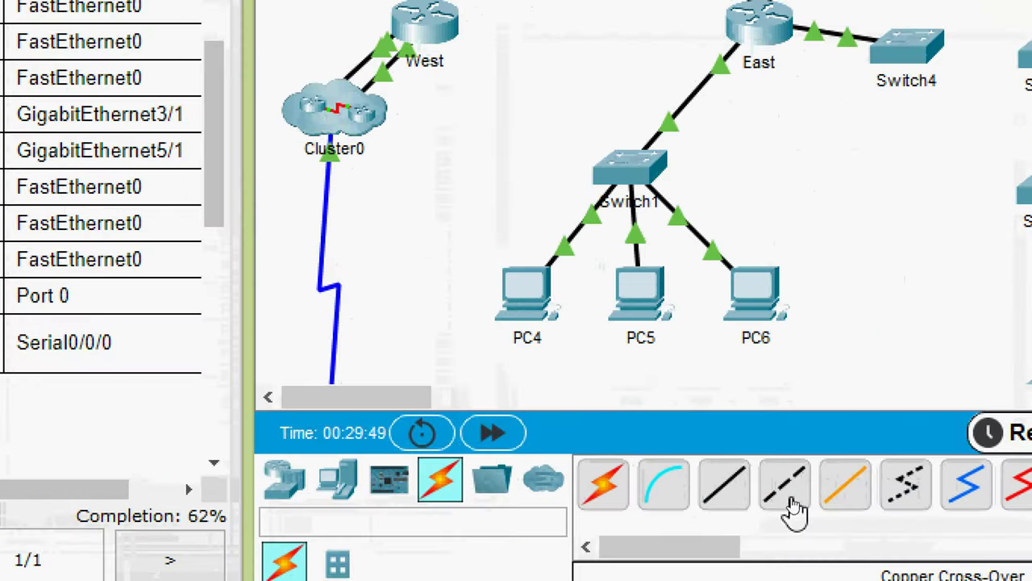
left_click(791, 500)
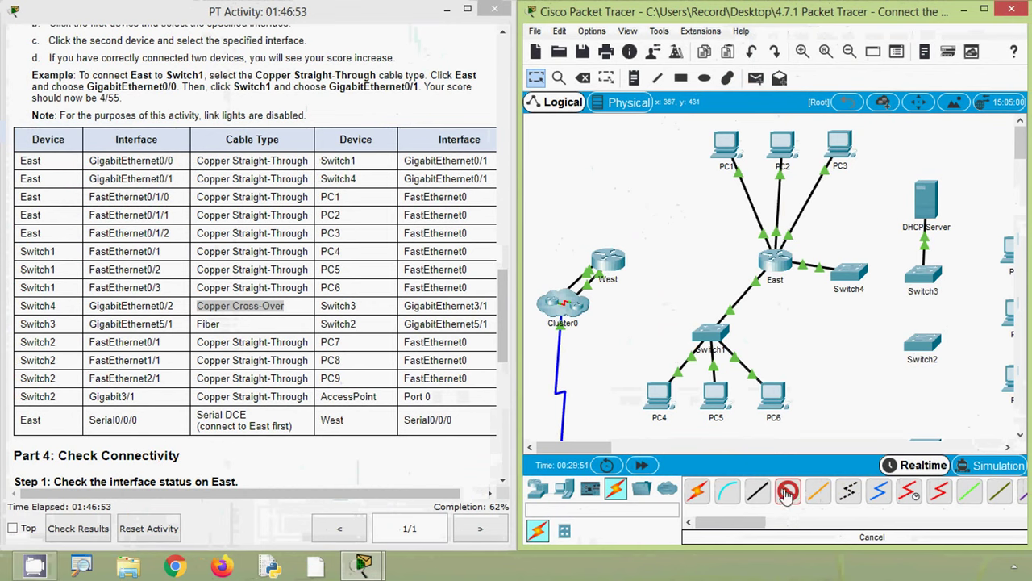
left_click(851, 276)
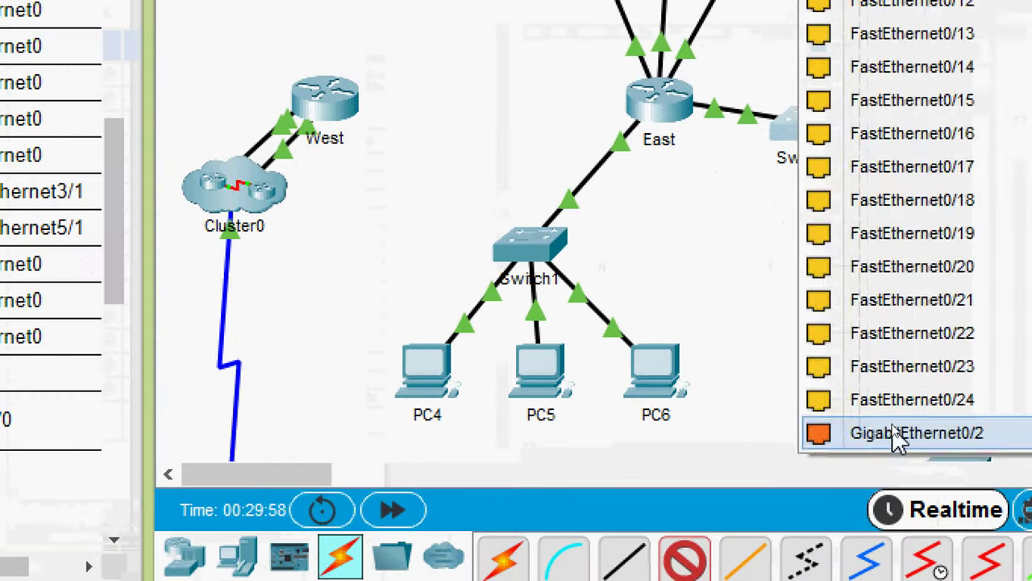
left_click(896, 428)
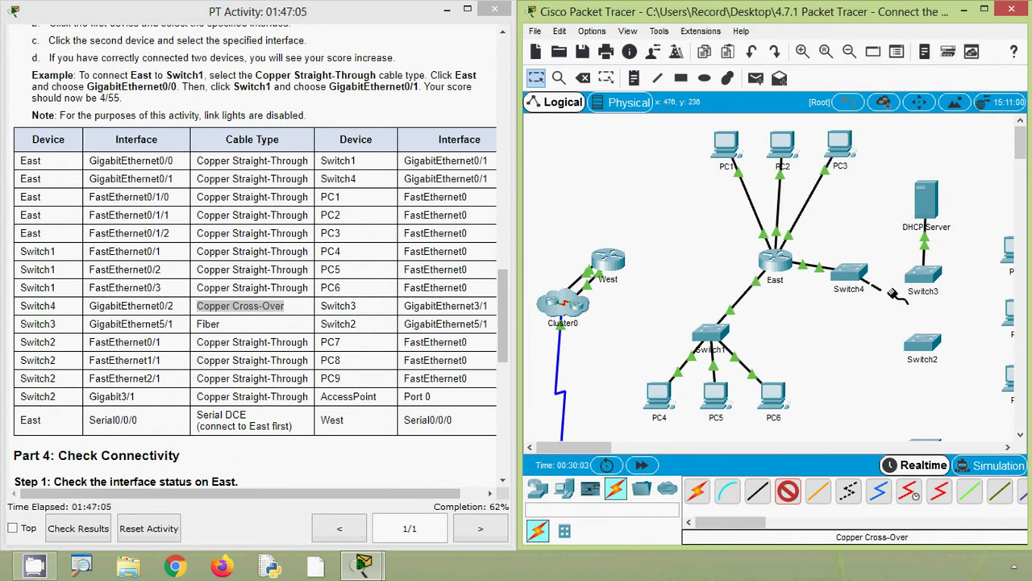
left_click(919, 276)
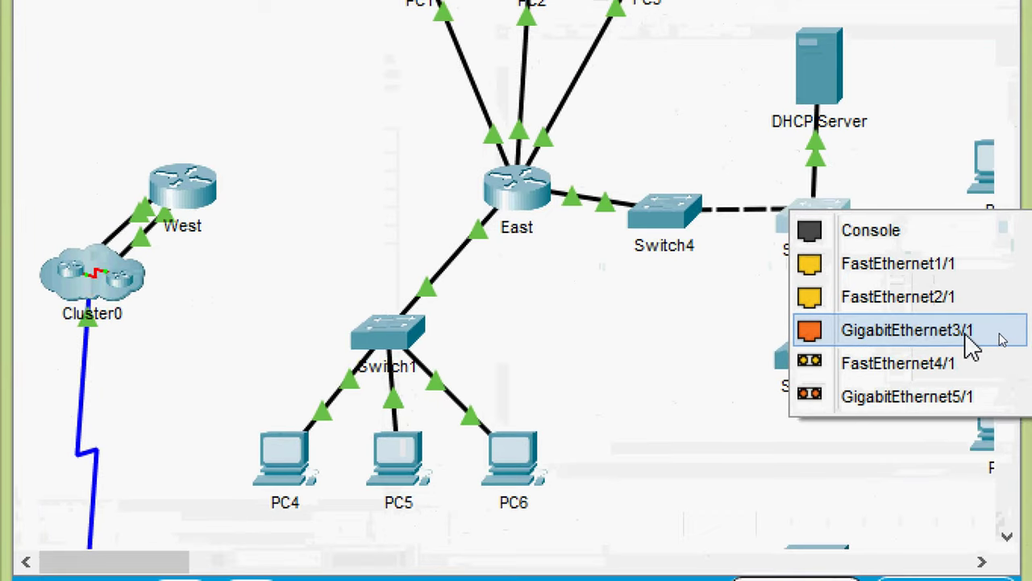
left_click(974, 343)
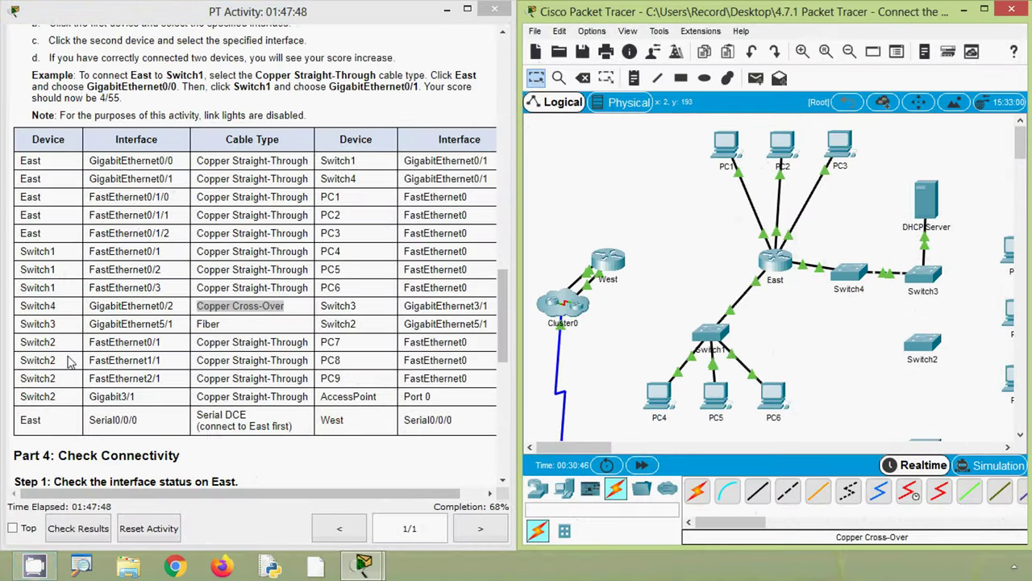
left_click_drag(22, 324, 242, 333)
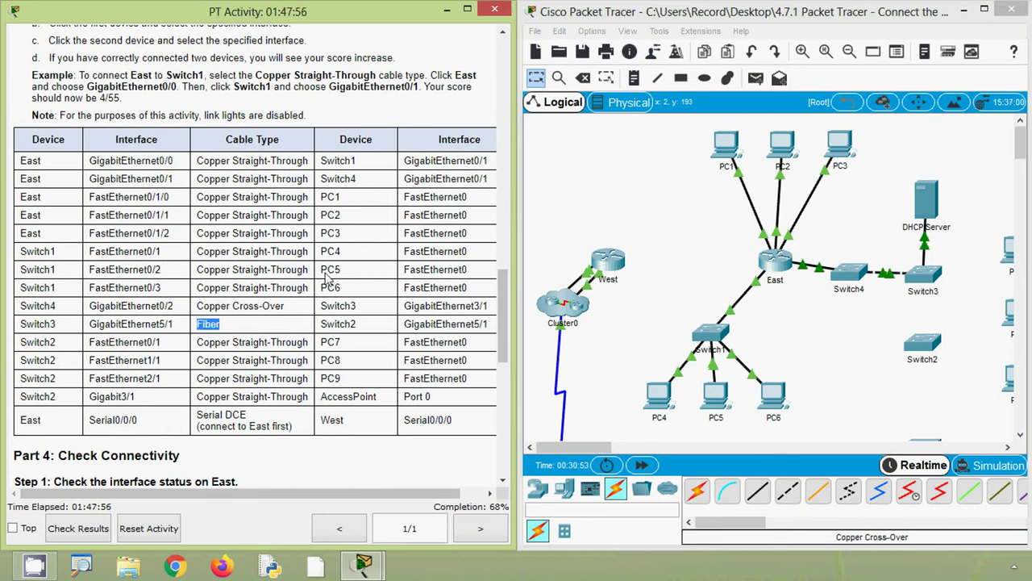
Highlight Switch2 in the table and select the Fiber cable type
left_click_drag(321, 323, 489, 329)
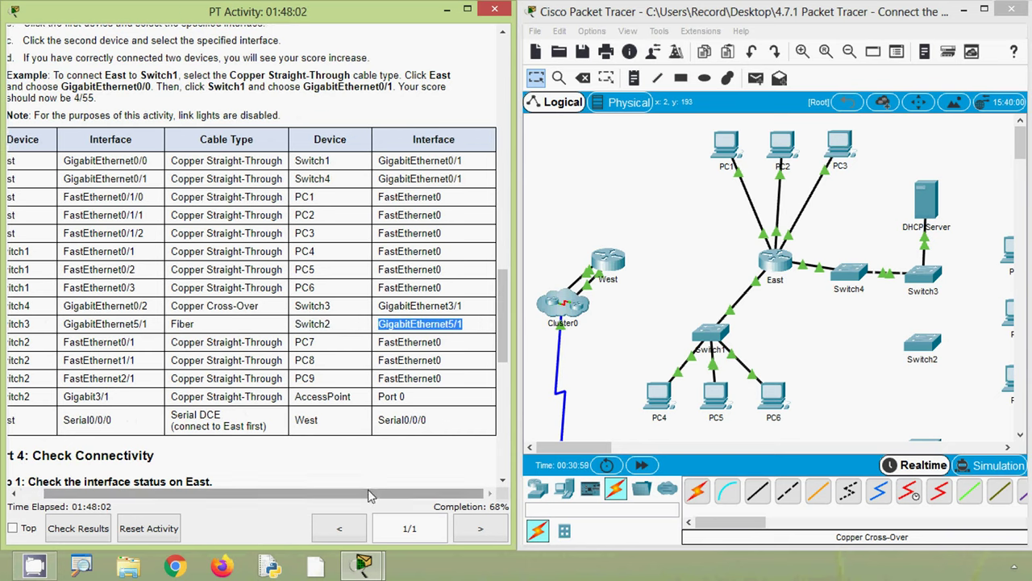
left_click_drag(367, 489, 344, 490)
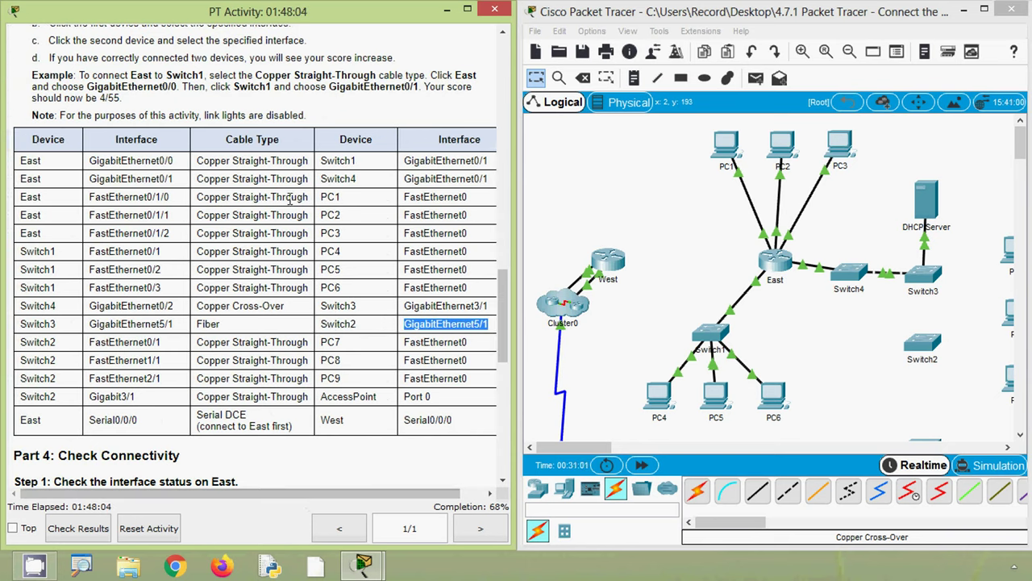
left_click(618, 492)
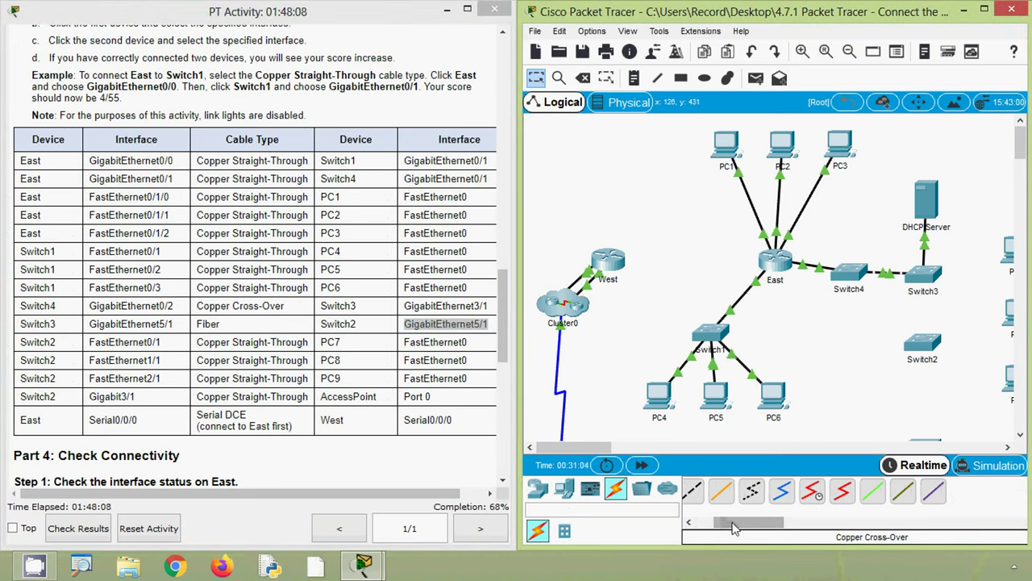
left_click_drag(735, 528, 732, 528)
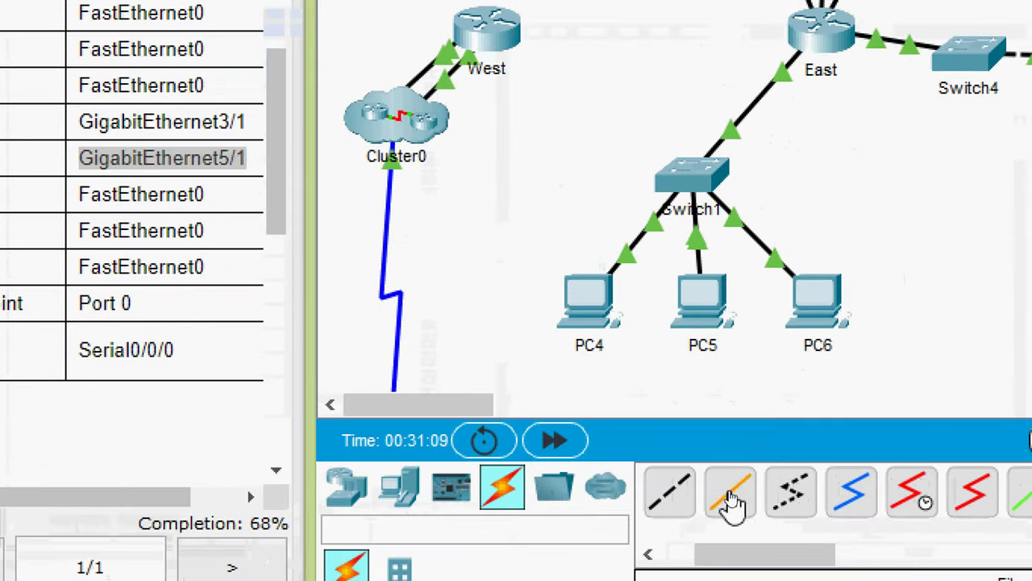
left_click(730, 492)
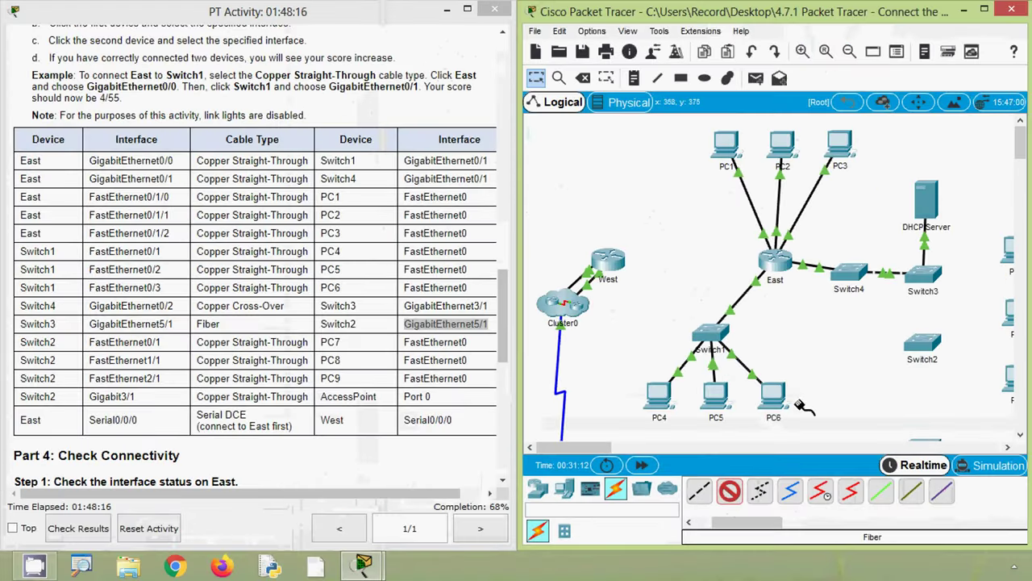
Join Switch3's GigabitEthernet5/1 to Switch2's GigabitEthernet5/1 with the fiber cable
left_click(922, 275)
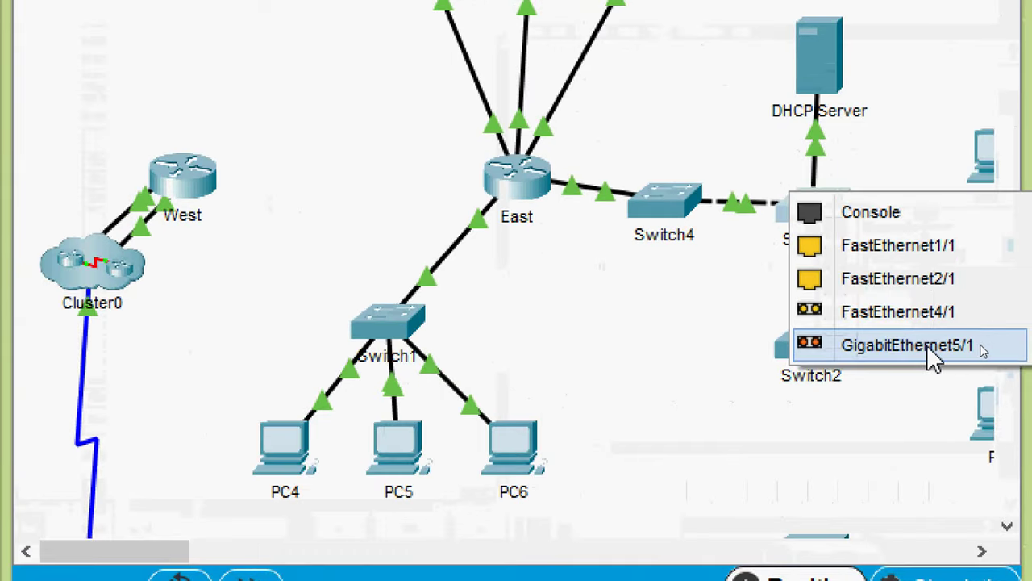
left_click(985, 349)
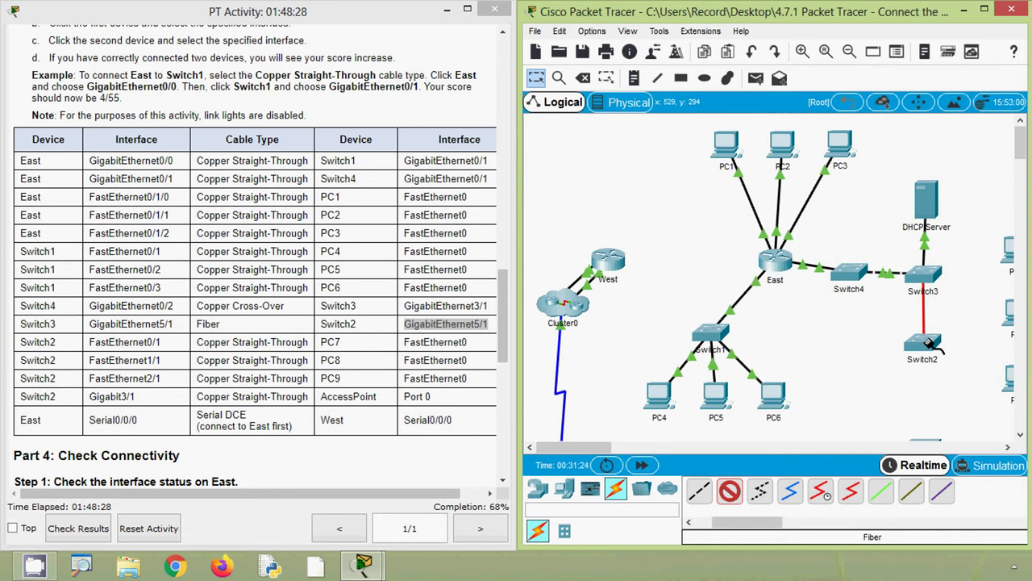
left_click(932, 345)
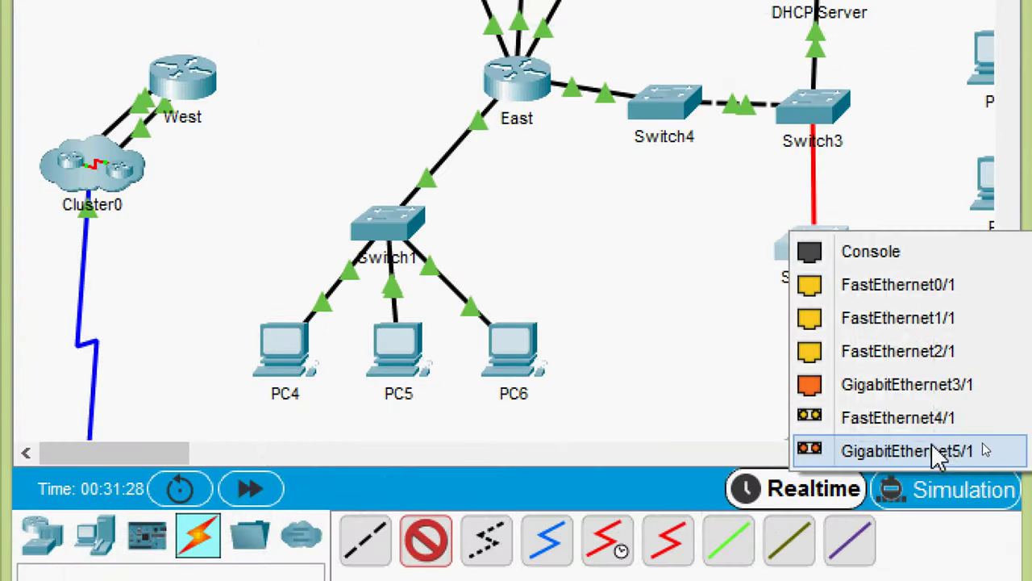
left_click(987, 446)
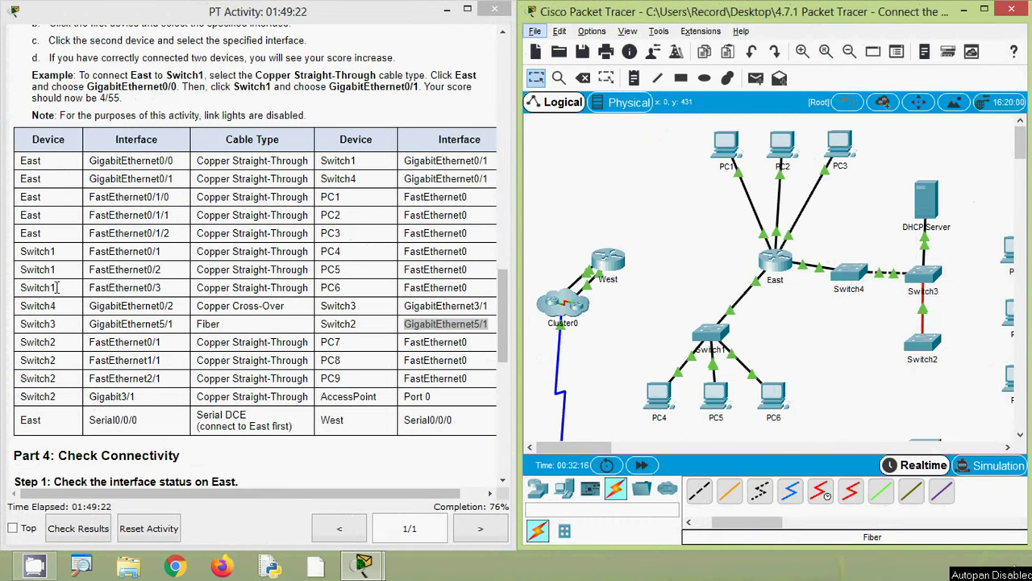
left_click(61, 349)
Highlight Switch2, FastEthernet0/1 and PC8 in the table, then scroll the workspace to PC7–PC9
double_click(24, 345)
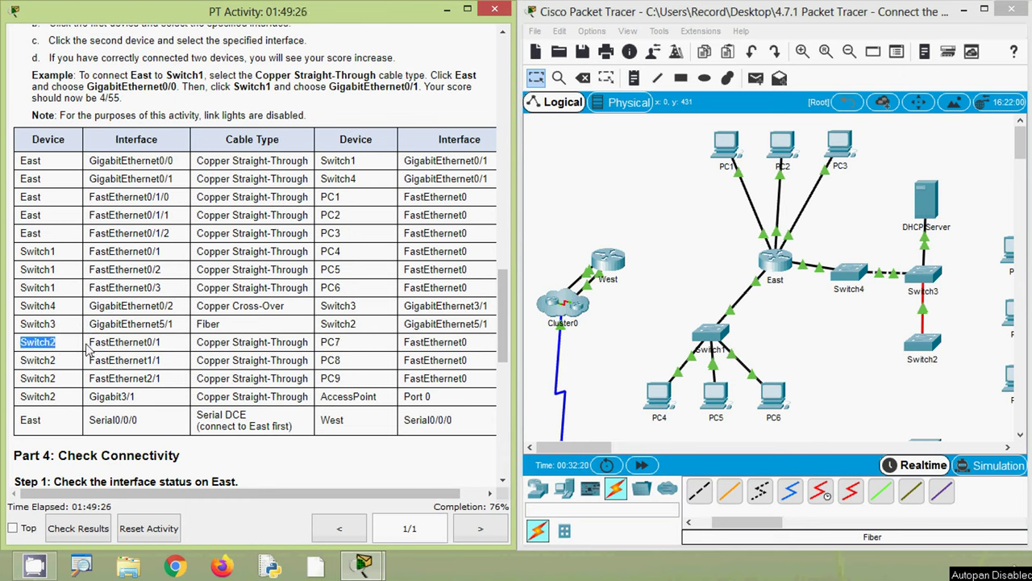
left_click_drag(89, 343, 325, 342)
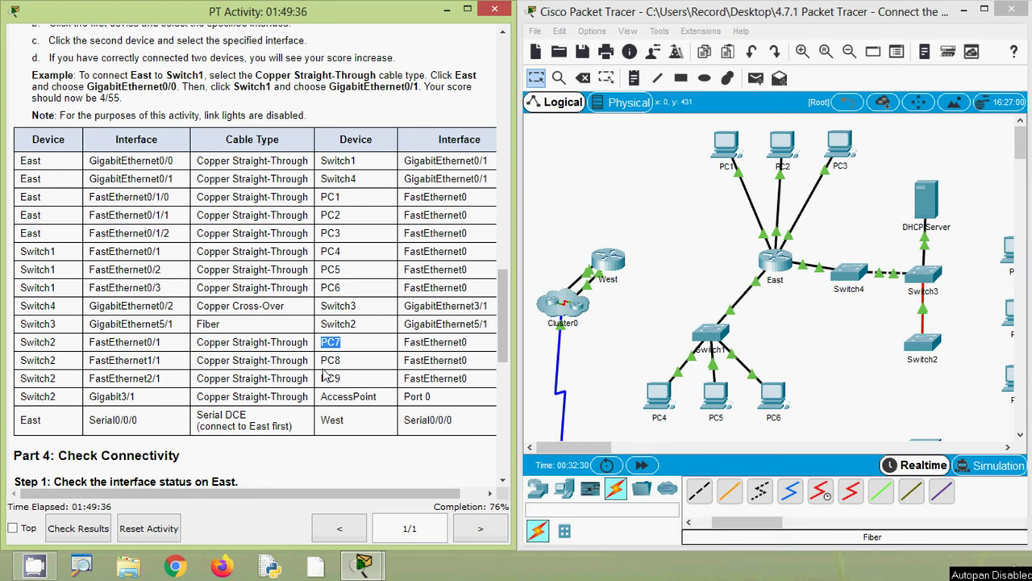
left_click_drag(344, 366, 322, 385)
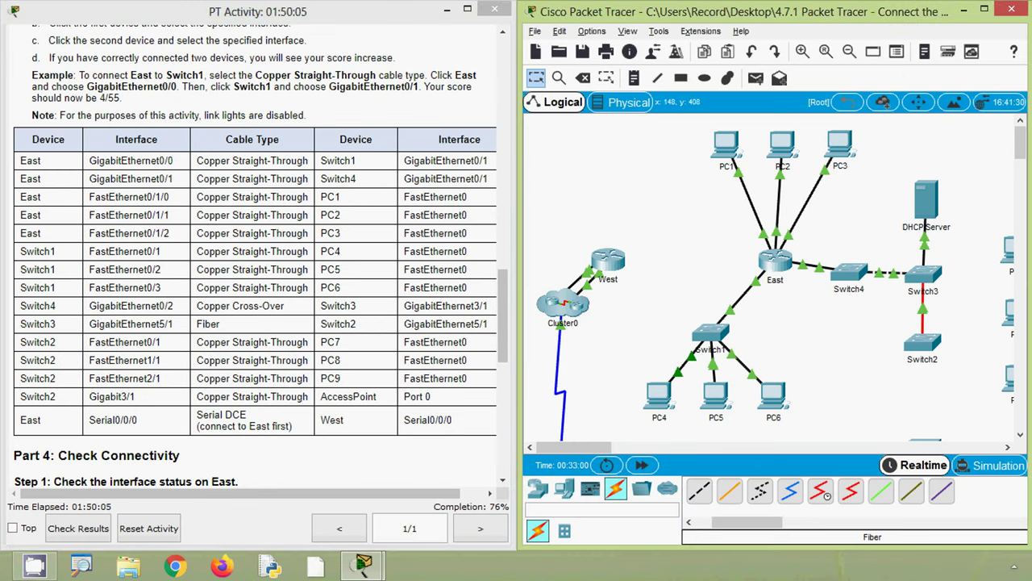
left_click_drag(591, 449, 629, 449)
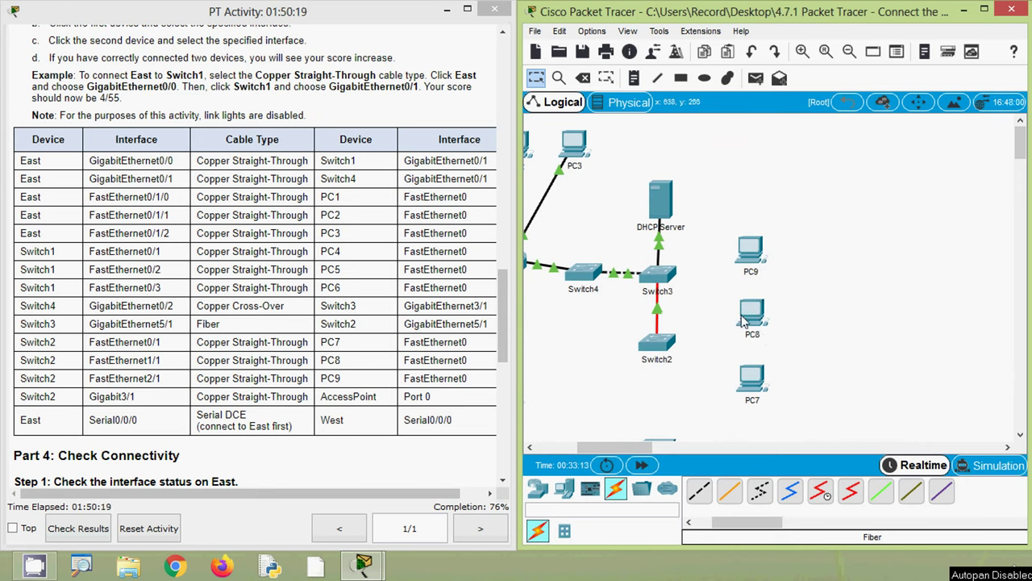
Cable Switch2's FastEthernet0/1 to PC7's FastEthernet0 with copper straight-through
left_click_drag(745, 523, 730, 525)
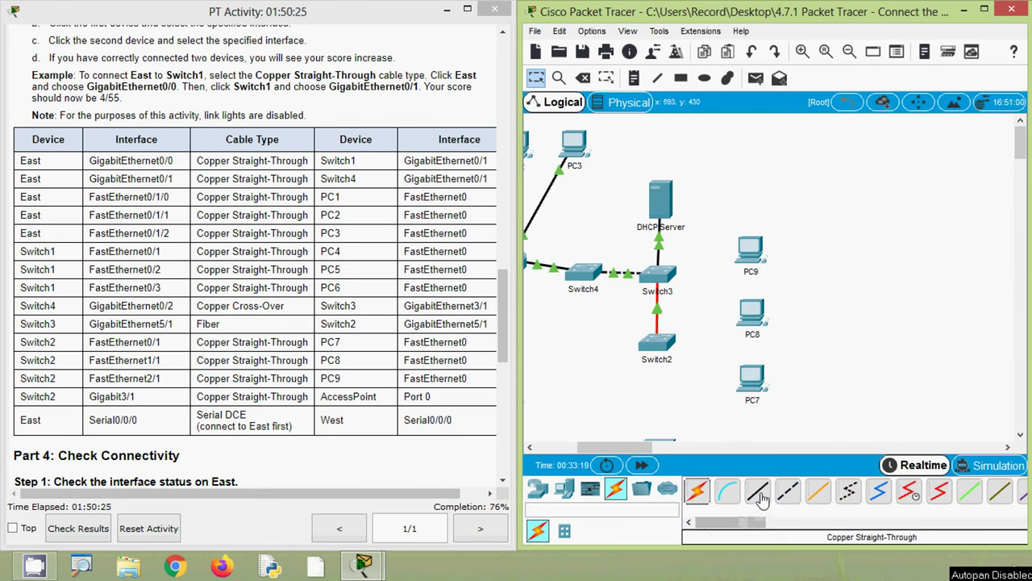
left_click(759, 502)
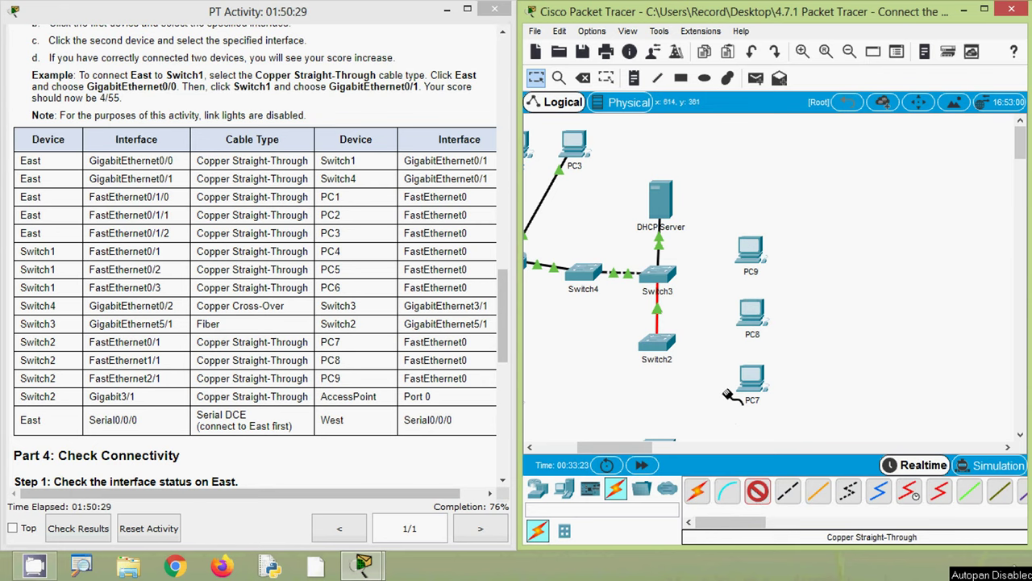
left_click(658, 343)
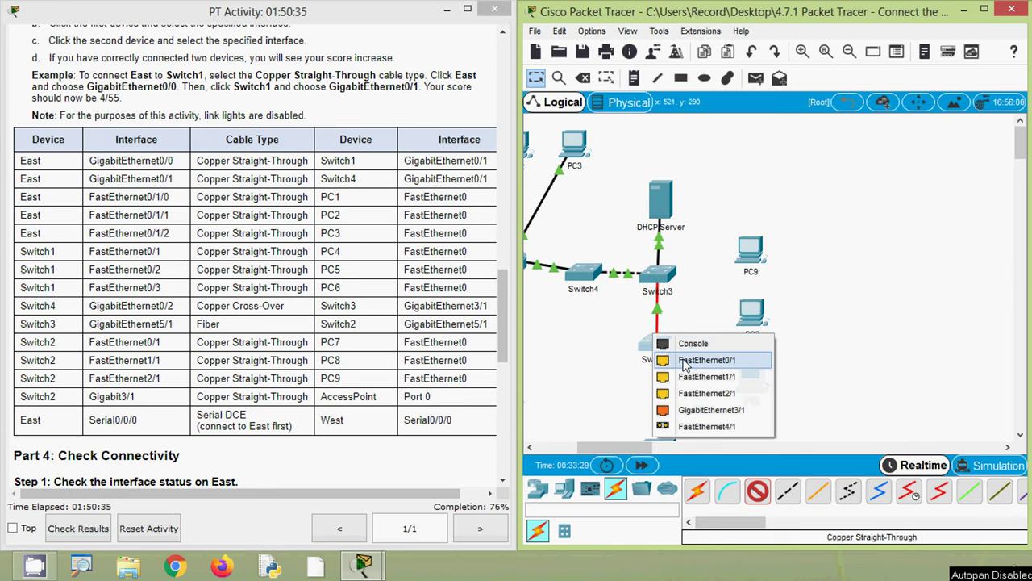
left_click(685, 363)
left_click(750, 375)
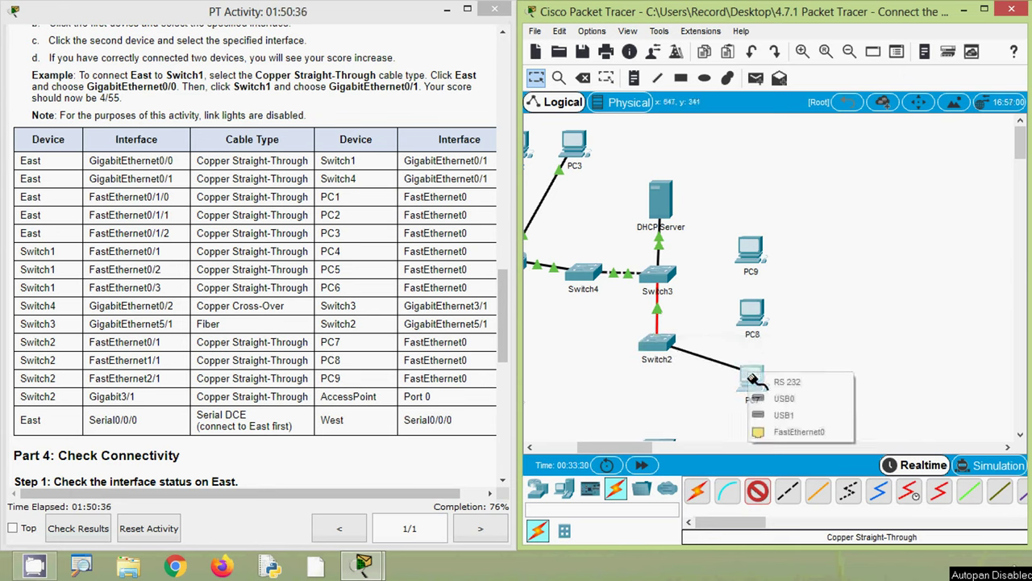
left_click(797, 432)
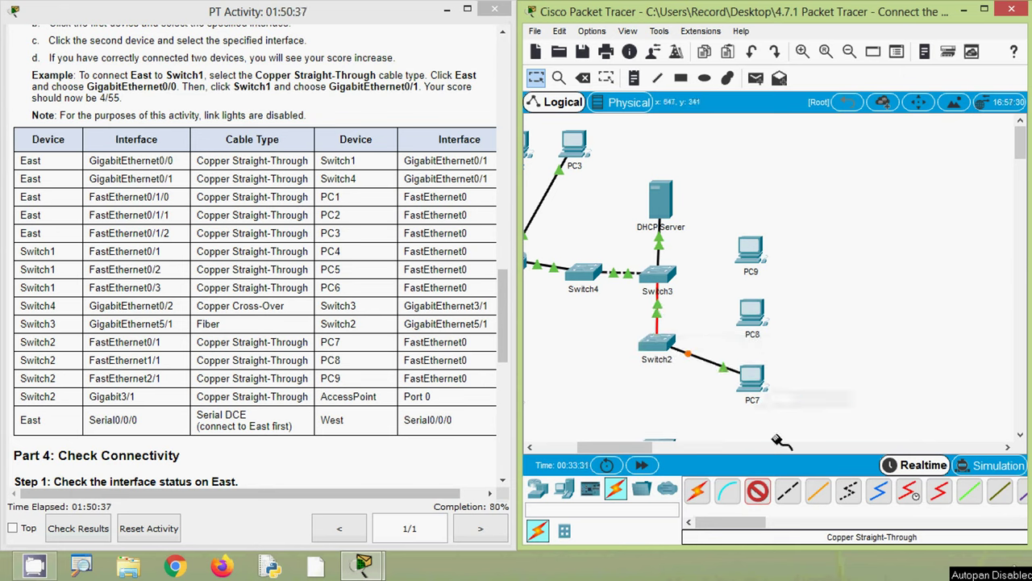
Link Switch2's FastEthernet1/1 to PC8 and FastEthernet2/1 to PC9, each on FastEthernet0
left_click(663, 343)
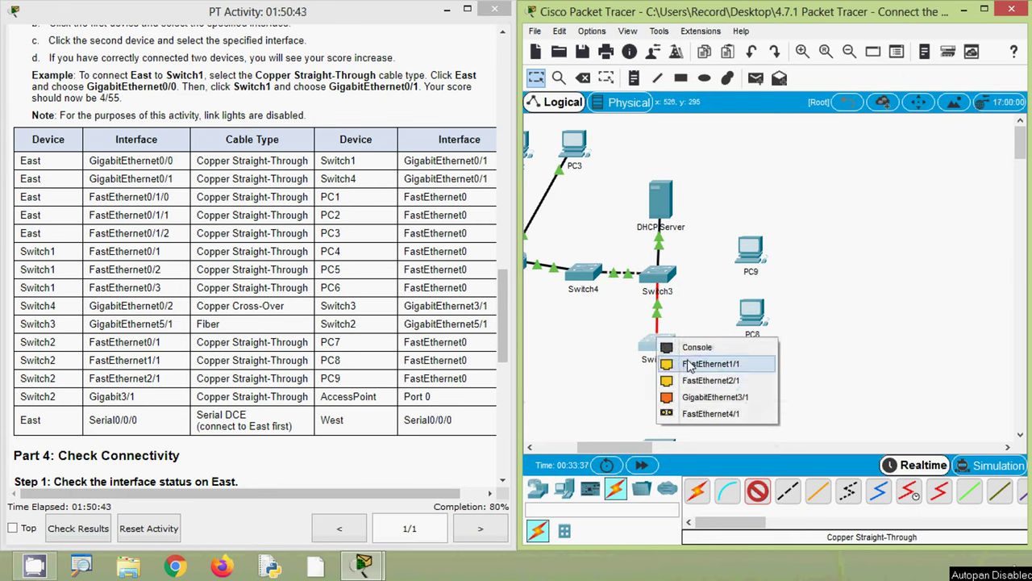
left_click(690, 364)
left_click(749, 315)
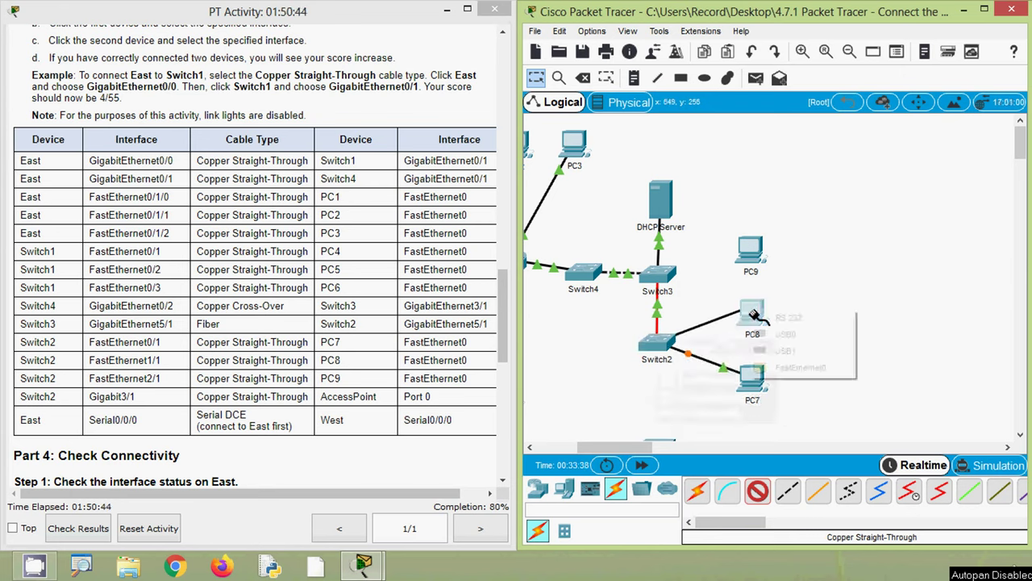
left_click(781, 369)
left_click(660, 342)
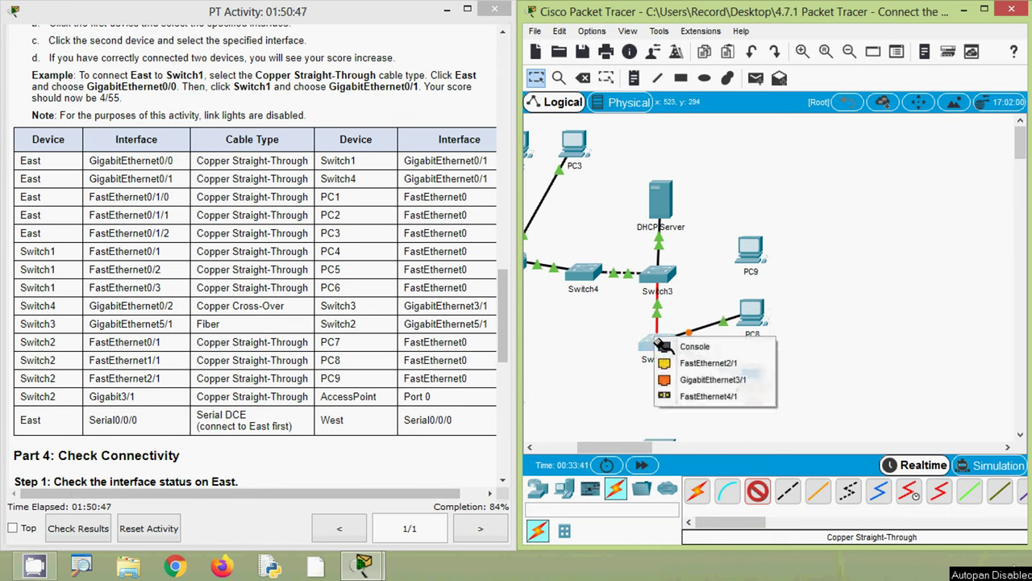
left_click(720, 369)
left_click(758, 265)
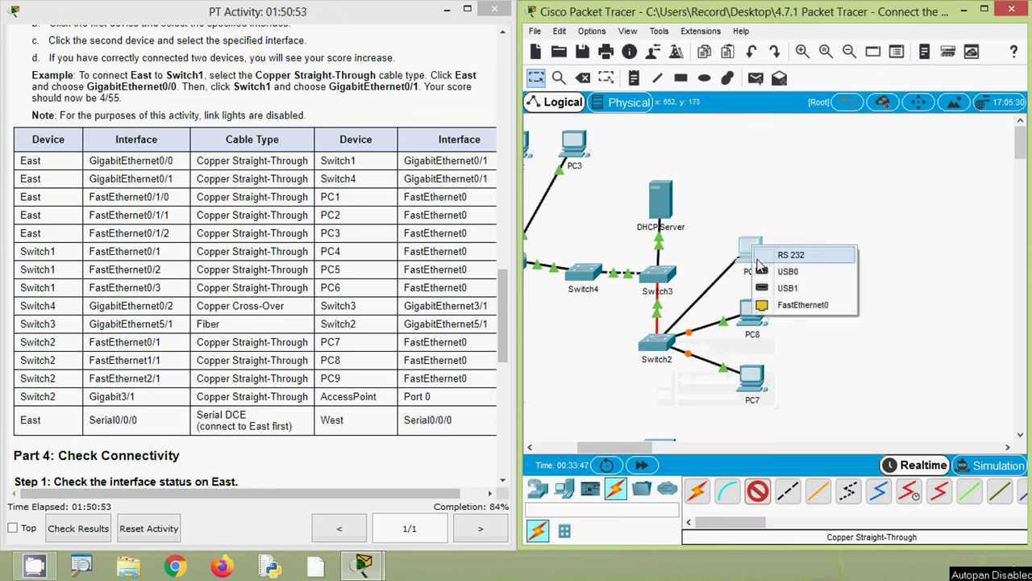
left_click(795, 305)
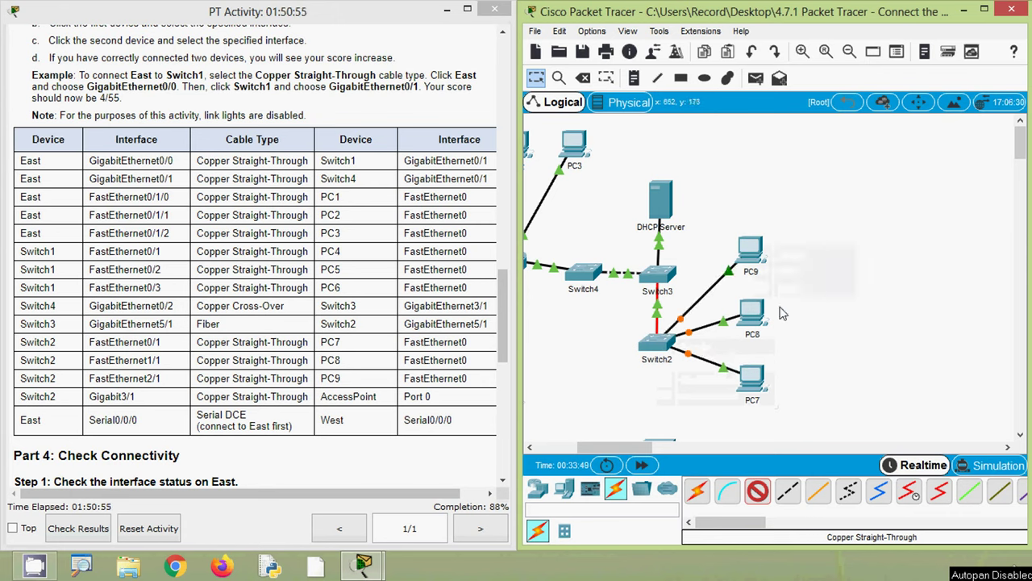
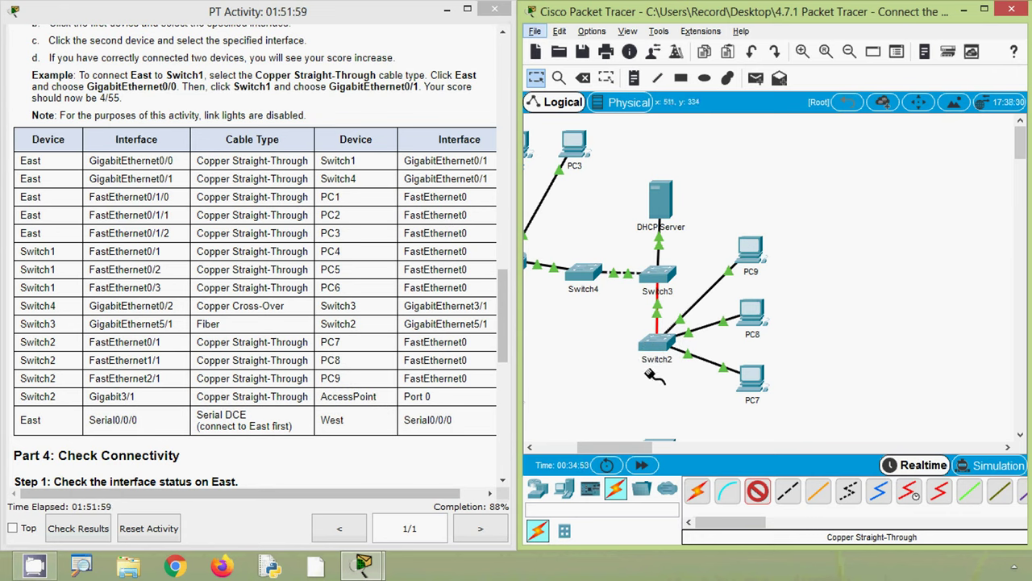
Run a copper straight-through cable from Switch2's GigabitEthernet3/1 to the Access Point's Port 0
left_click_drag(1022, 138, 1021, 150)
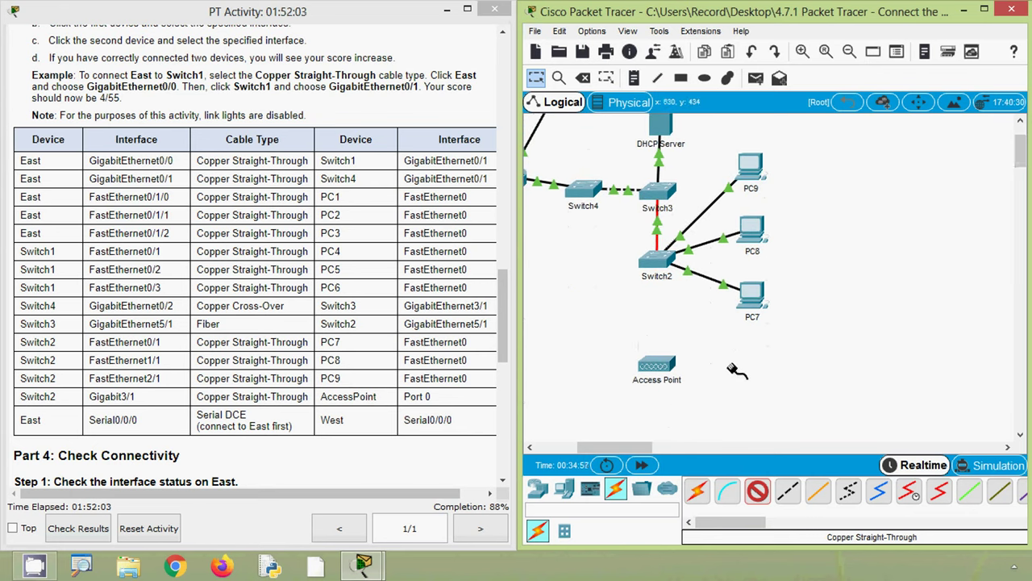
left_click(660, 261)
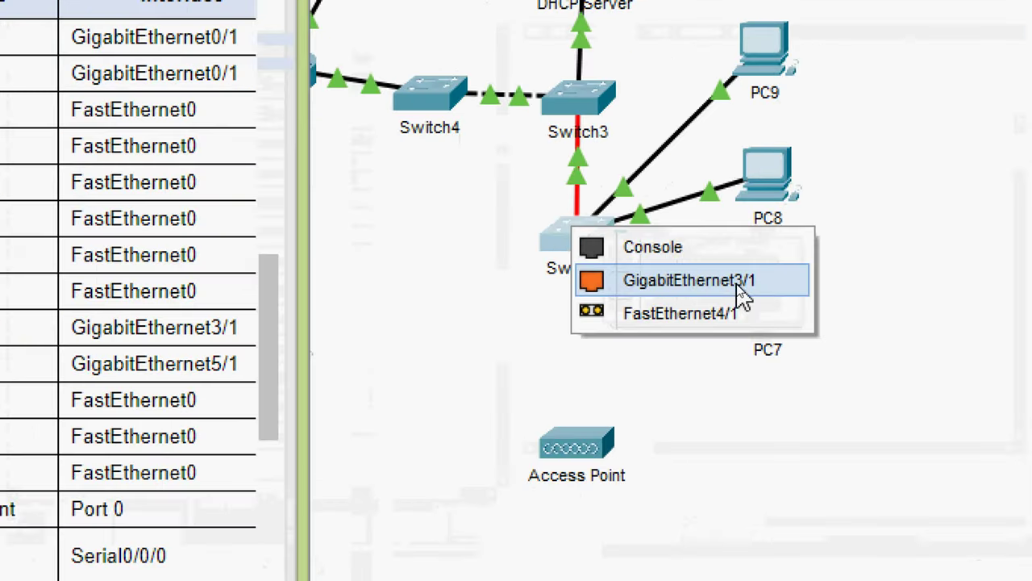
left_click(738, 288)
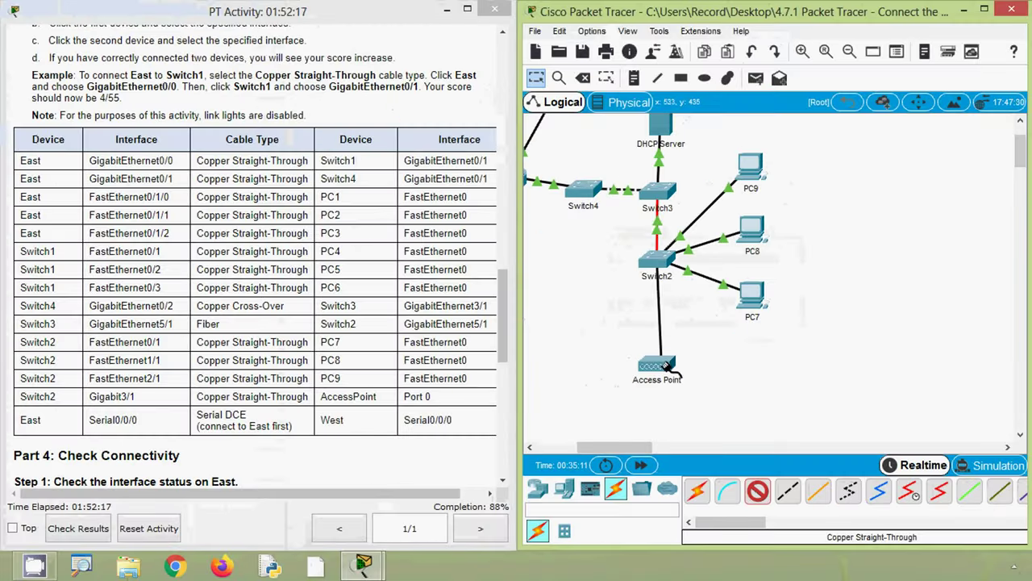
left_click(582, 445)
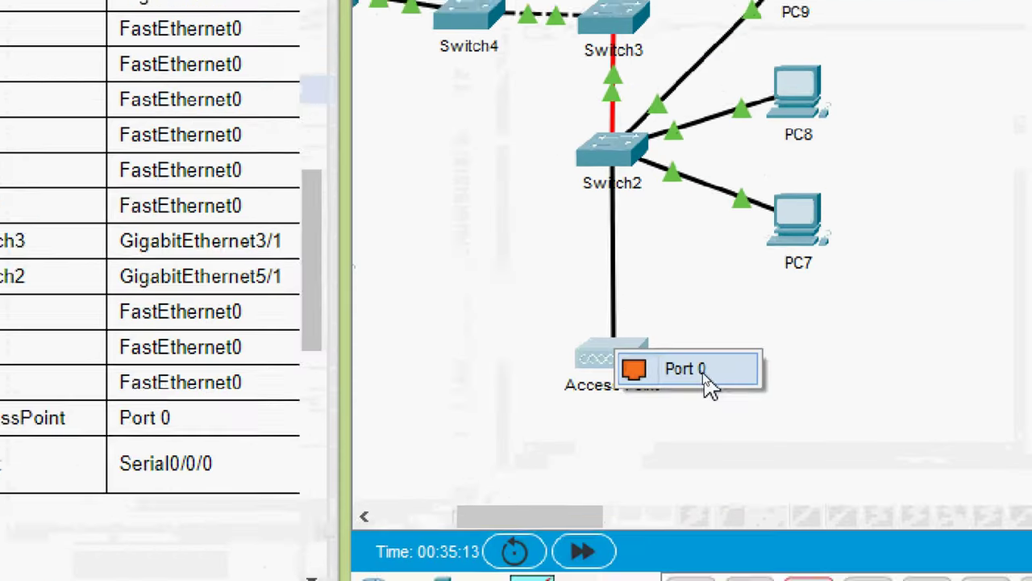
left_click(690, 372)
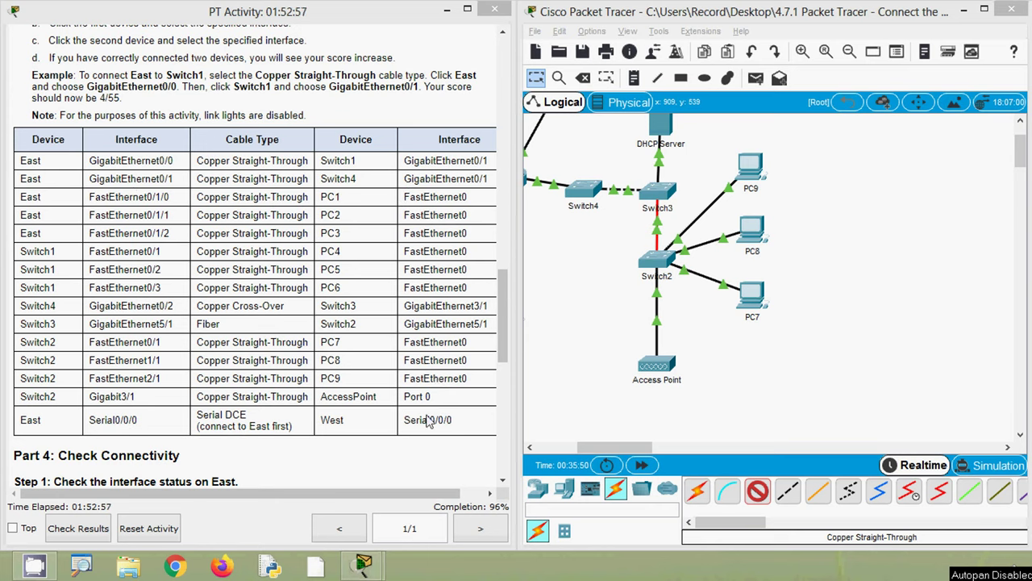
Pick the Serial DCE cable and connect East's Serial0/0/0 to West's Serial0/0/0
left_click_drag(604, 447, 567, 464)
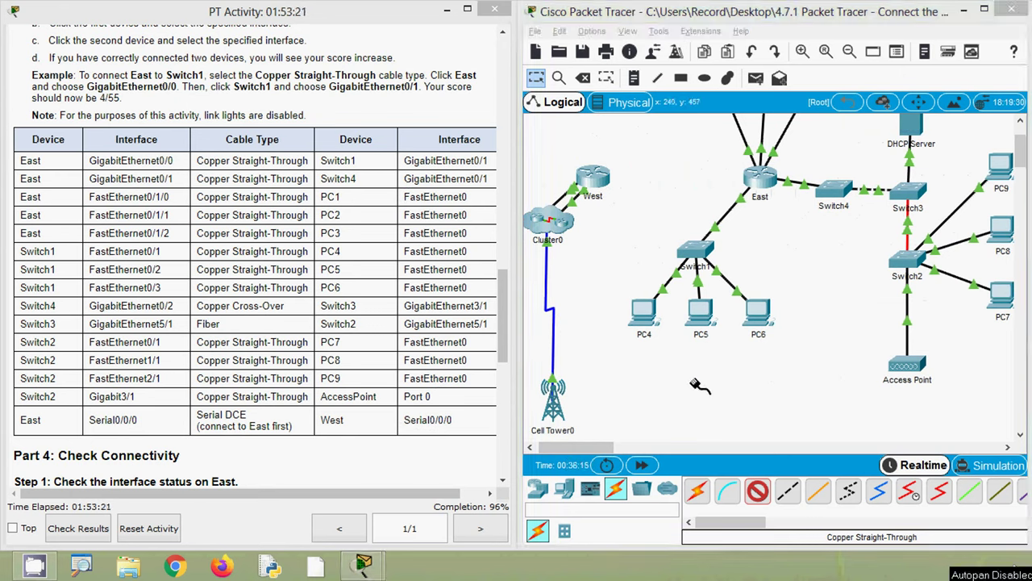
left_click(788, 490)
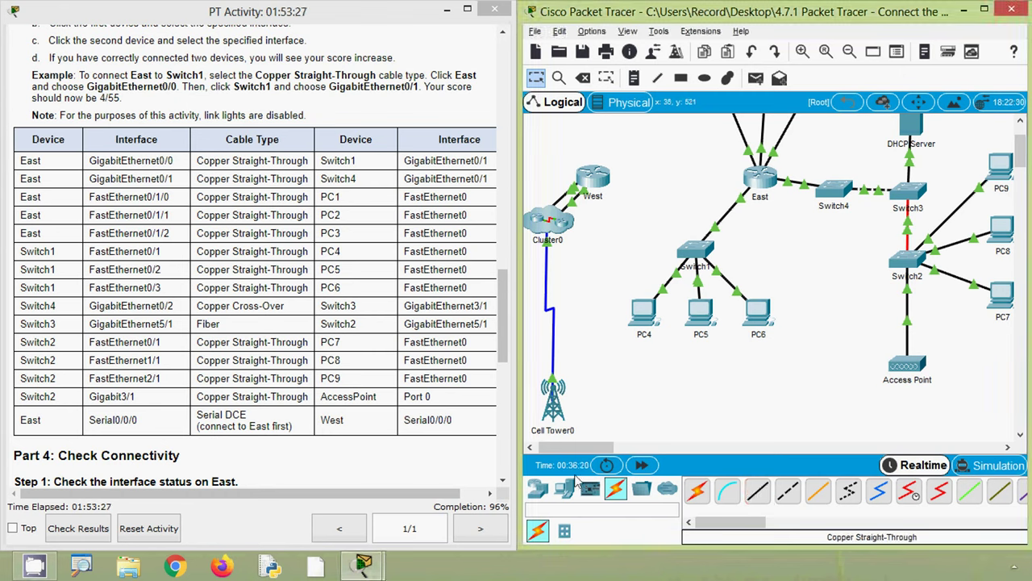
left_click_drag(702, 517, 745, 522)
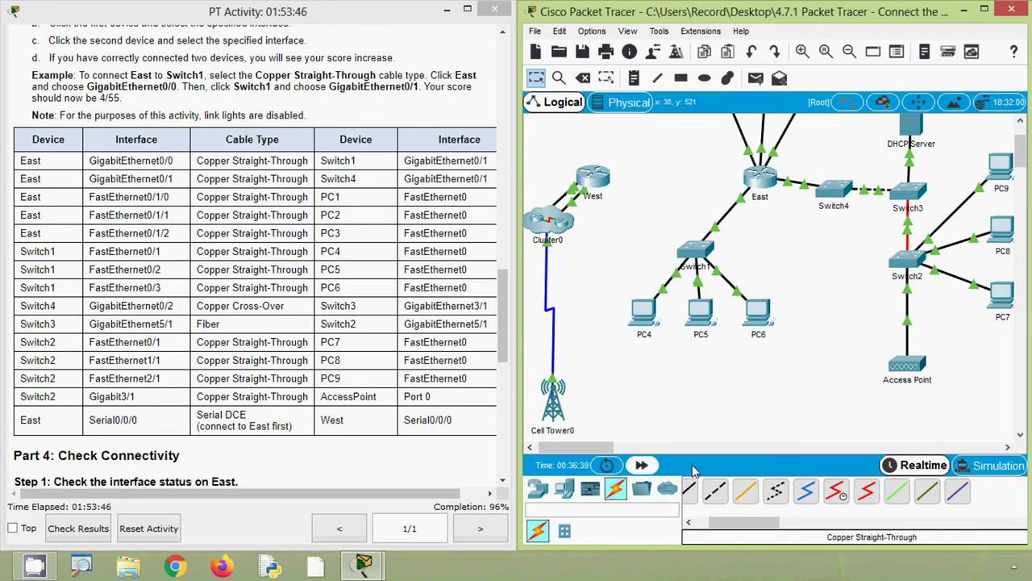
left_click(838, 499)
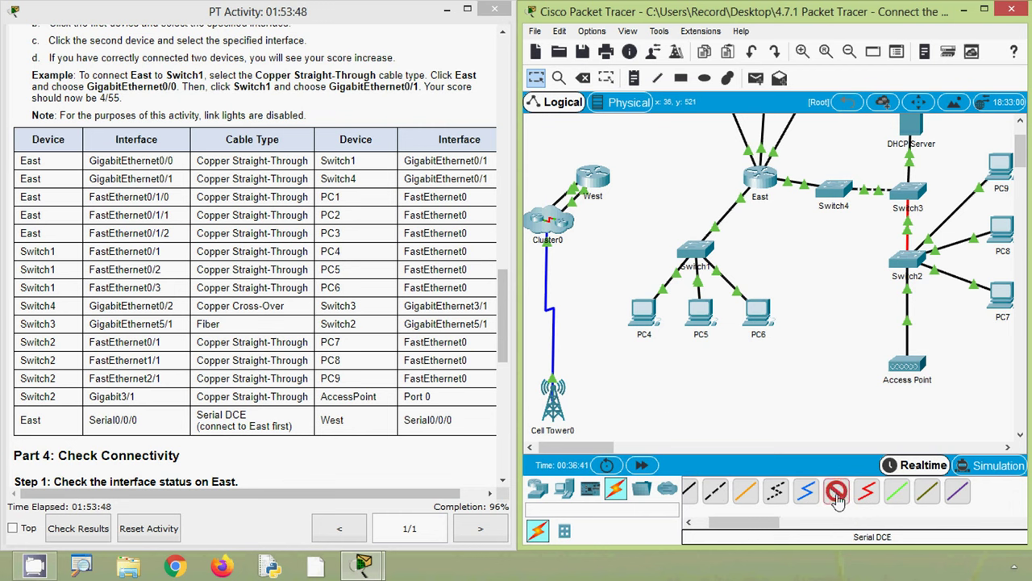
left_click(760, 177)
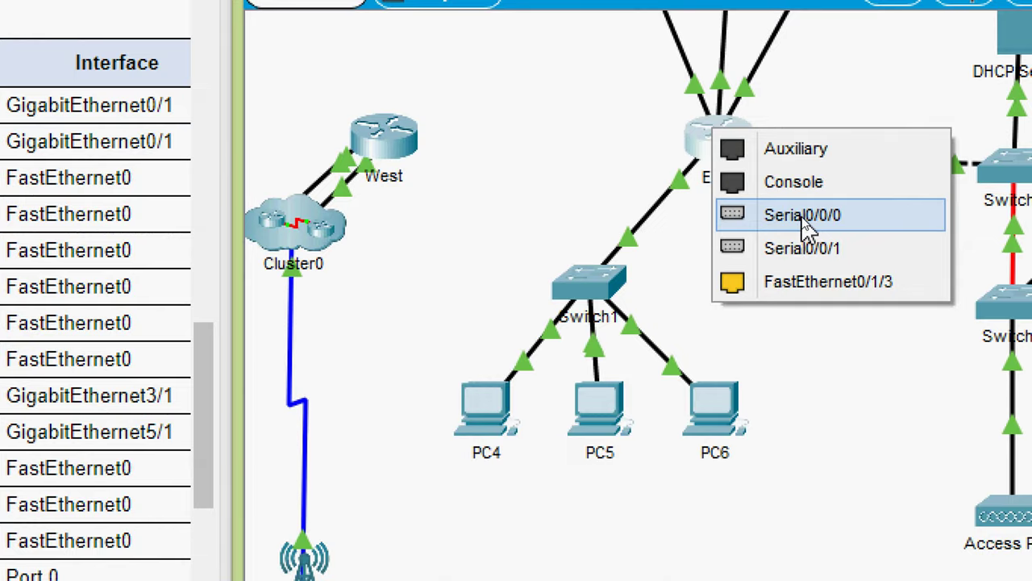
left_click(803, 216)
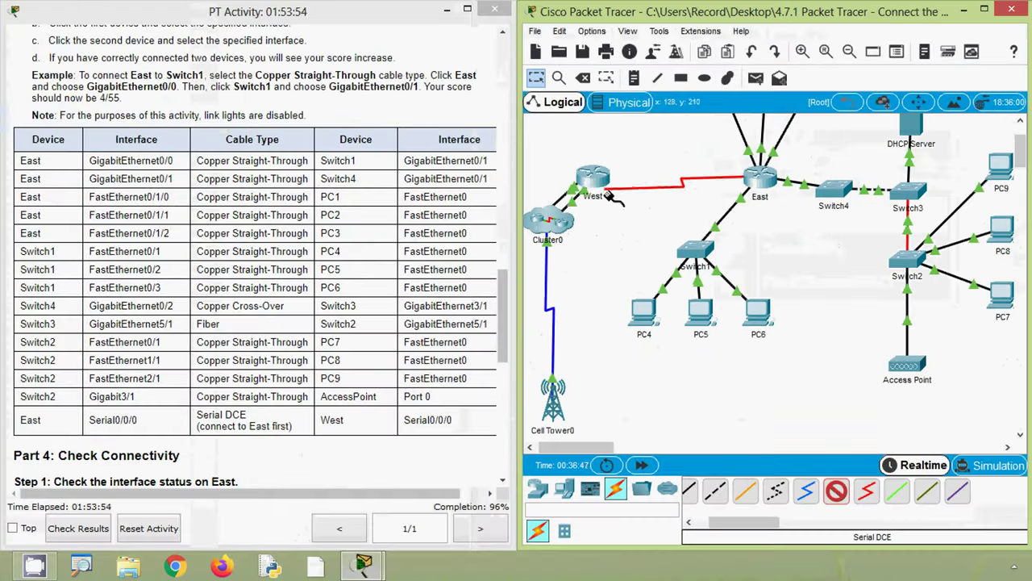
left_click(594, 178)
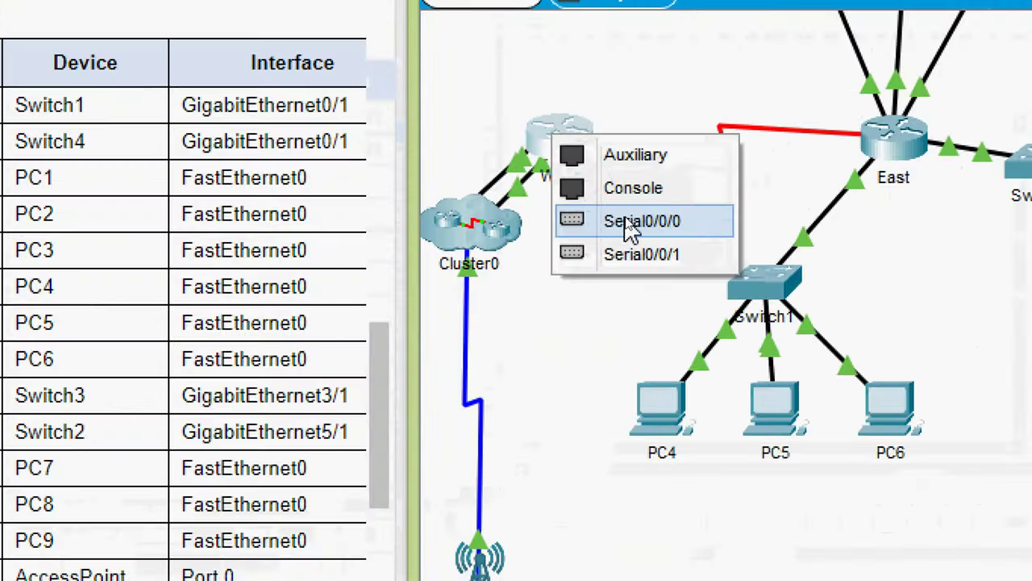
left_click(632, 223)
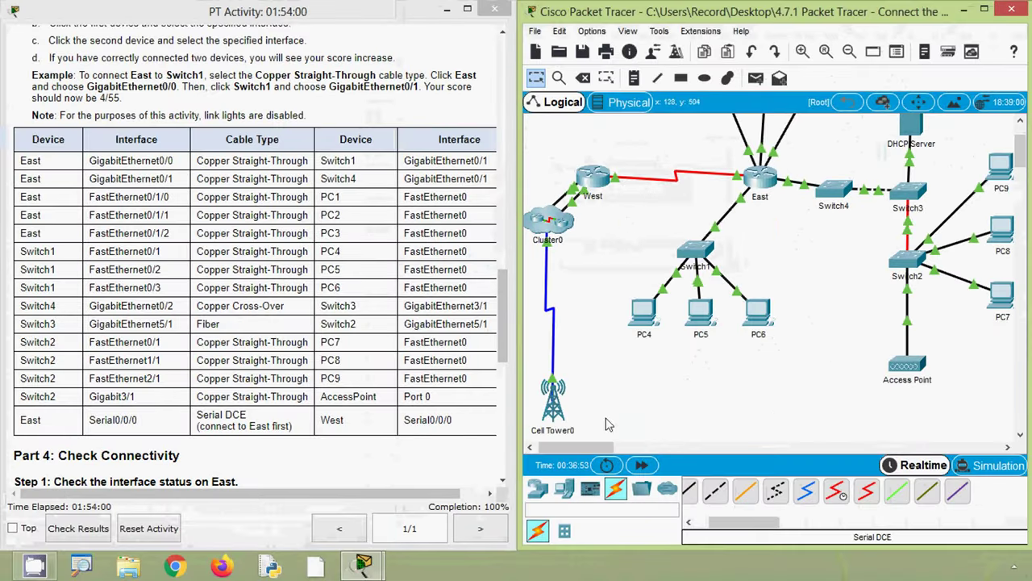
left_click_drag(1025, 162, 1026, 147)
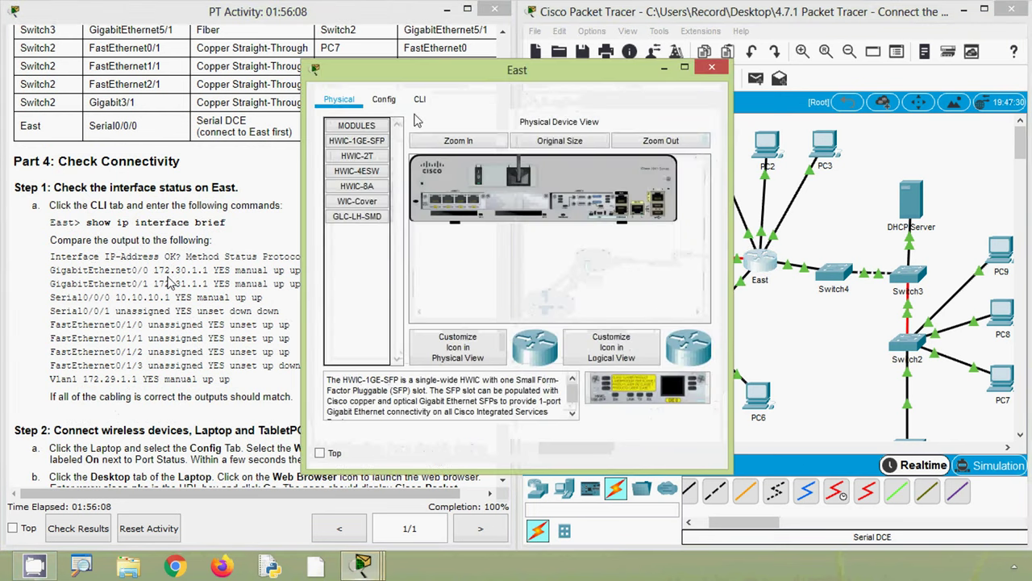
In East's CLI, enter enable and run show ip interface brief
left_click(420, 100)
left_click_drag(431, 74, 685, 59)
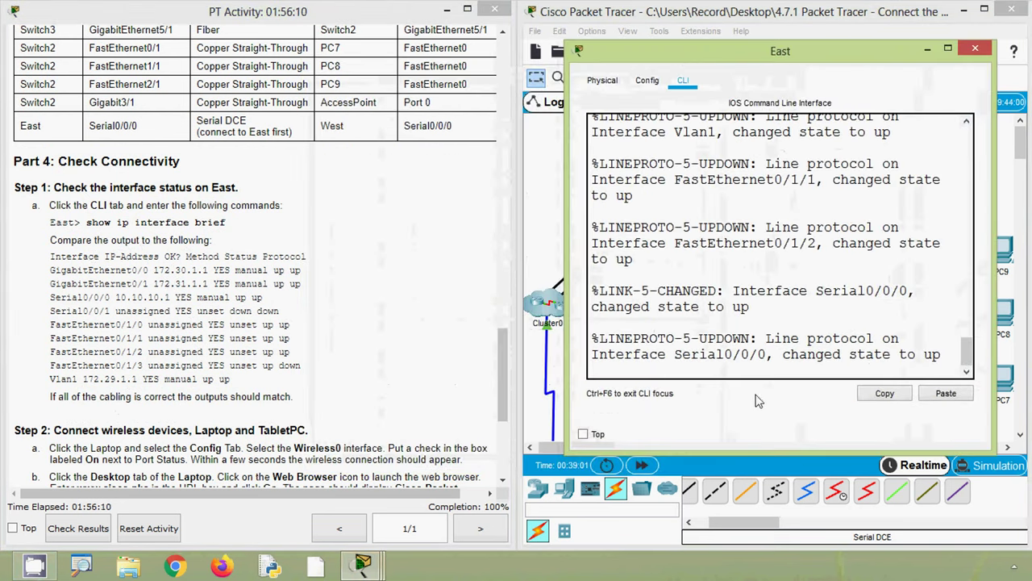
left_click(757, 365)
key("Return")
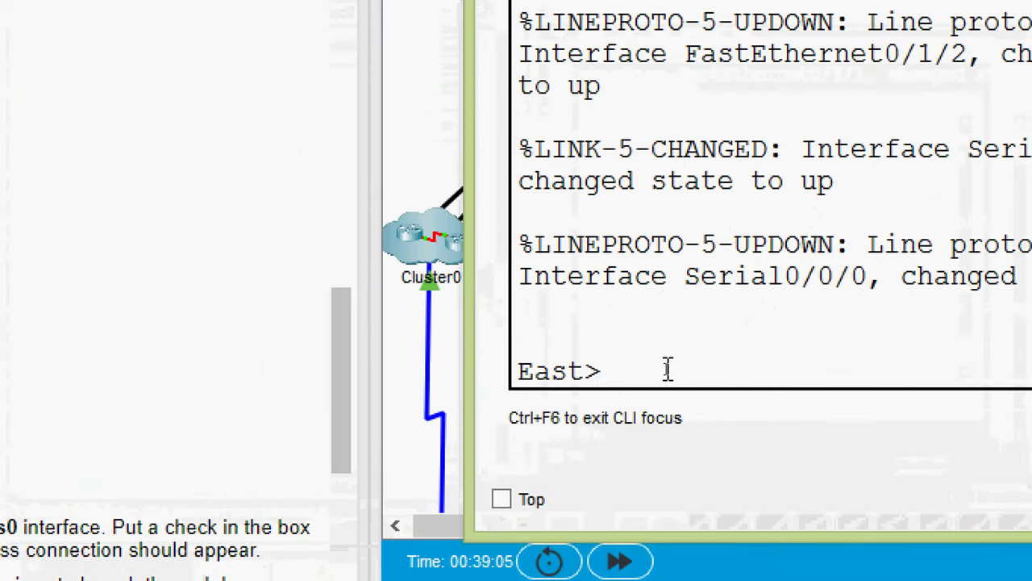
type("ena")
key("Tab")
key("Return")
type("sh")
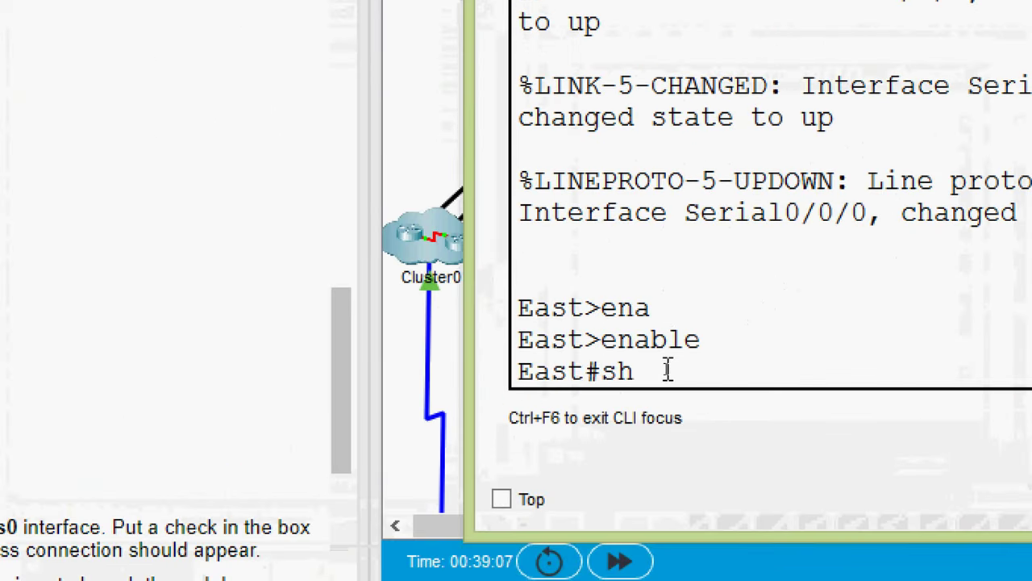
key("Tab")
type("ip inter")
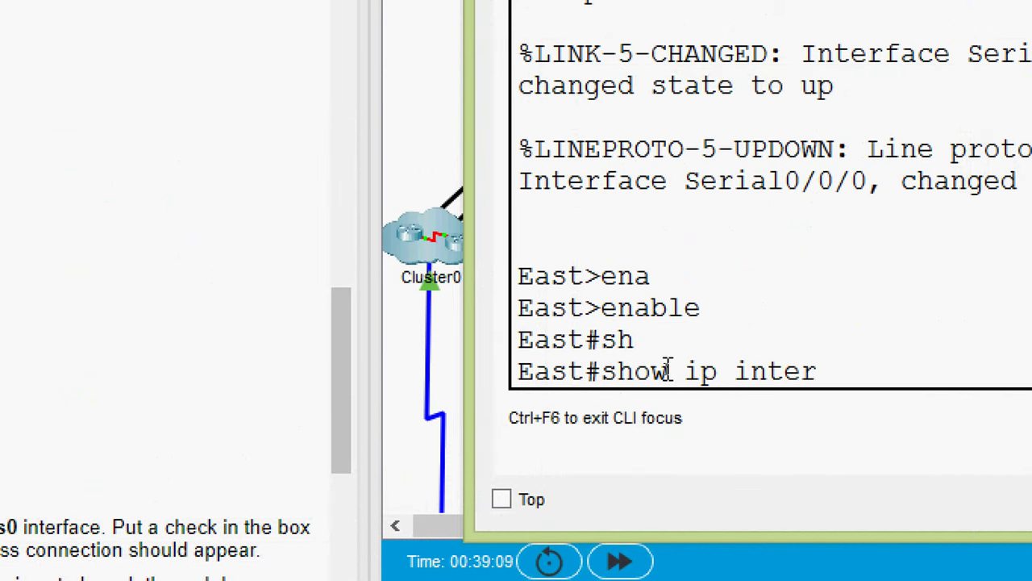
type("face b")
key("Tab")
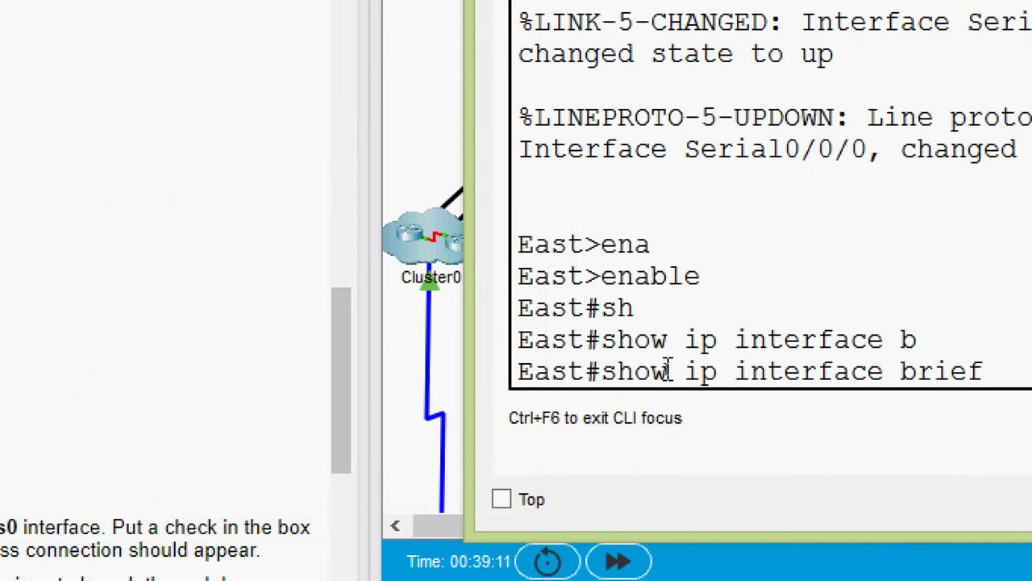
key("Return")
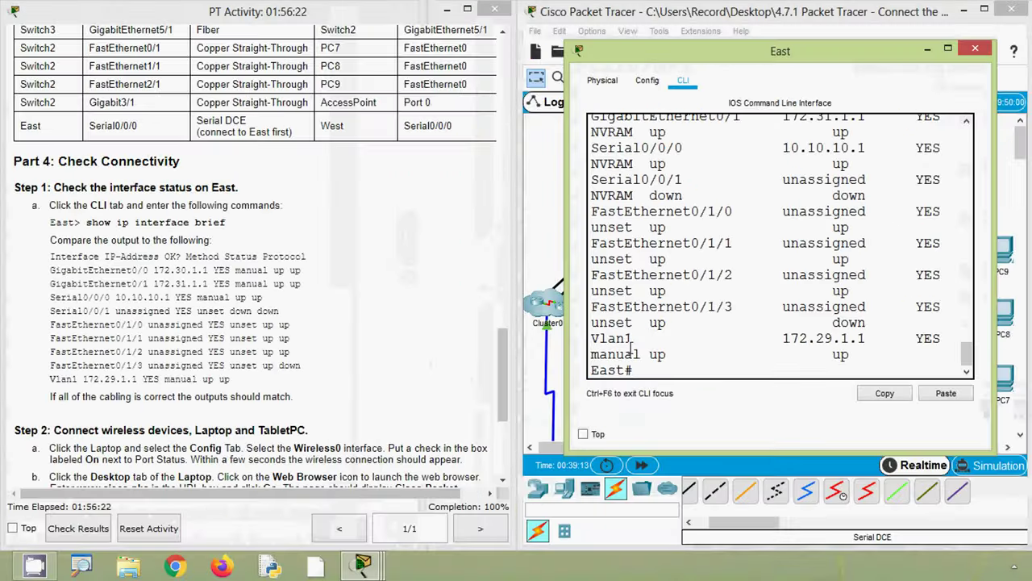
Review the output, noting Serial0/0/1 and FastEthernet0/1/3 down, then close East's window
left_click_drag(566, 348, 278, 390)
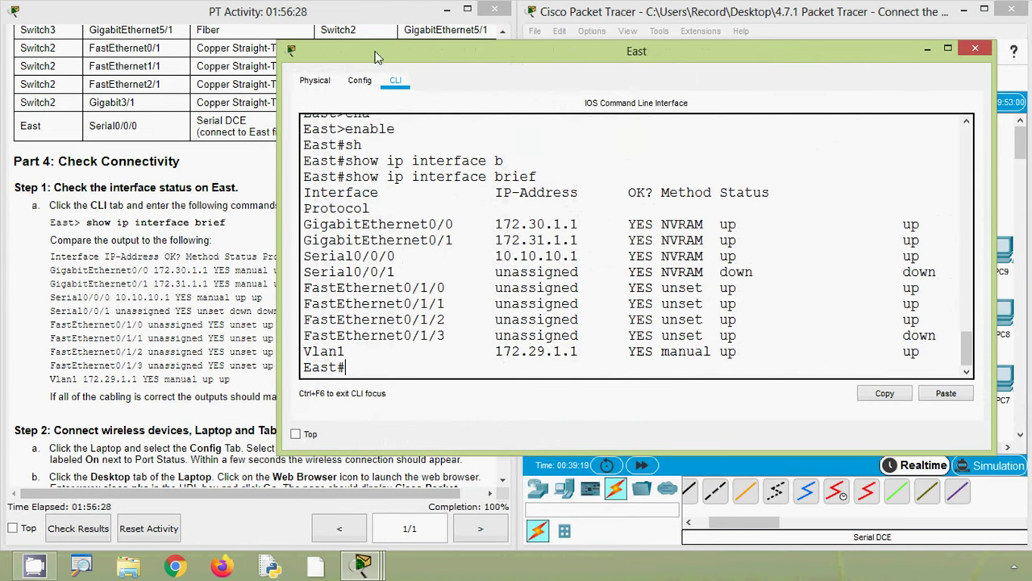
left_click_drag(360, 58, 407, 28)
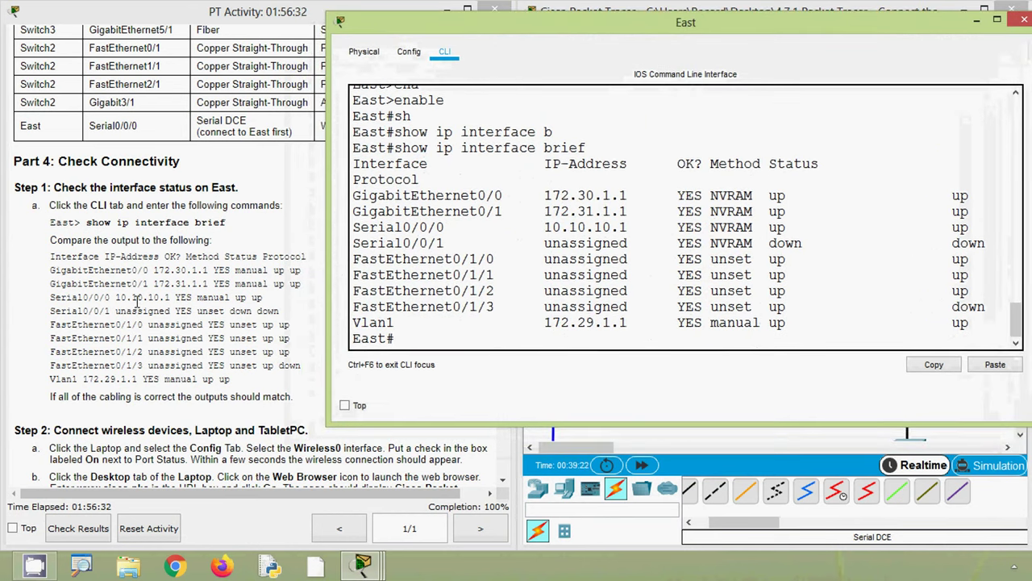
left_click_drag(469, 27, 466, 53)
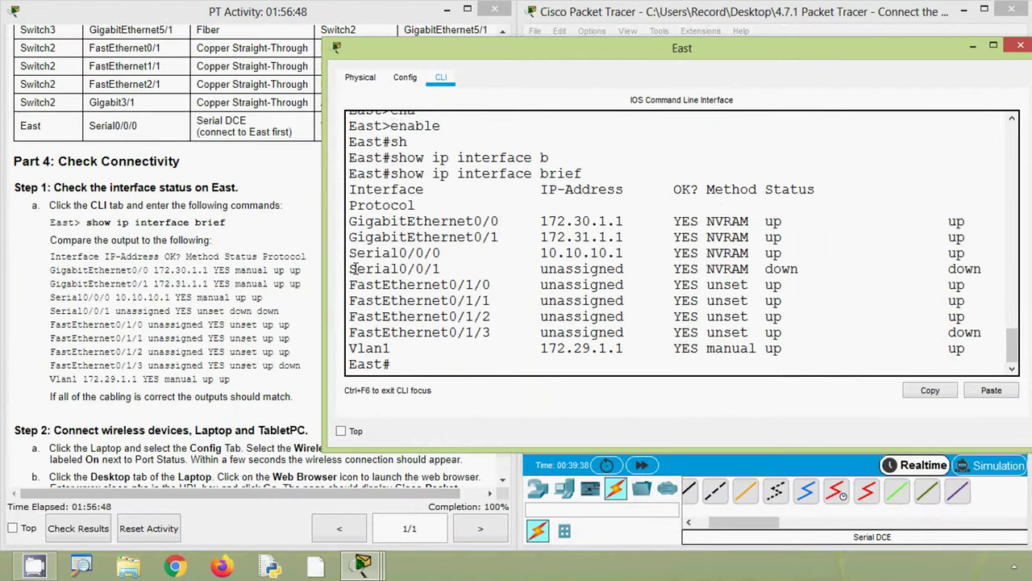
left_click_drag(357, 269, 991, 267)
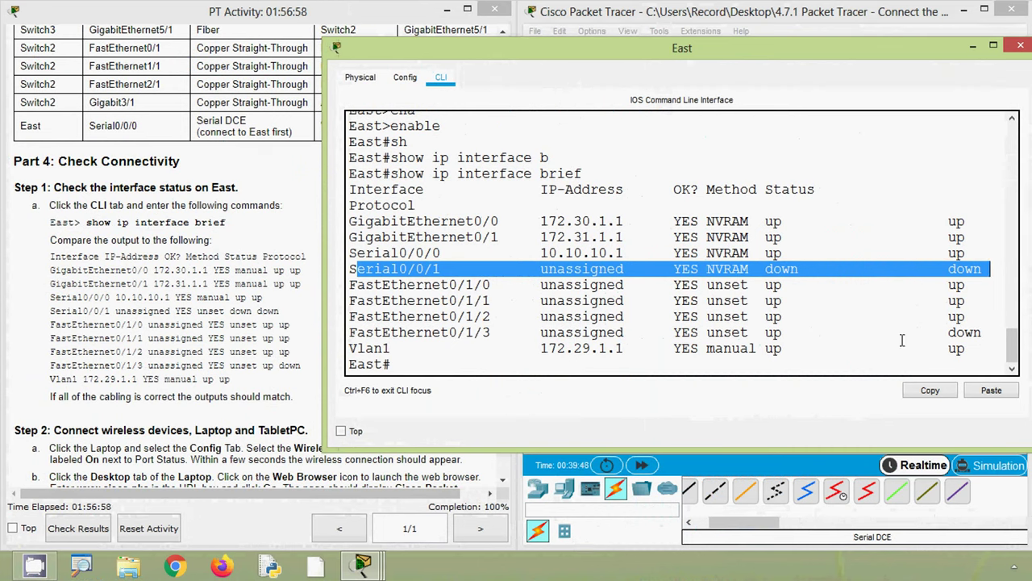
left_click_drag(350, 332, 992, 332)
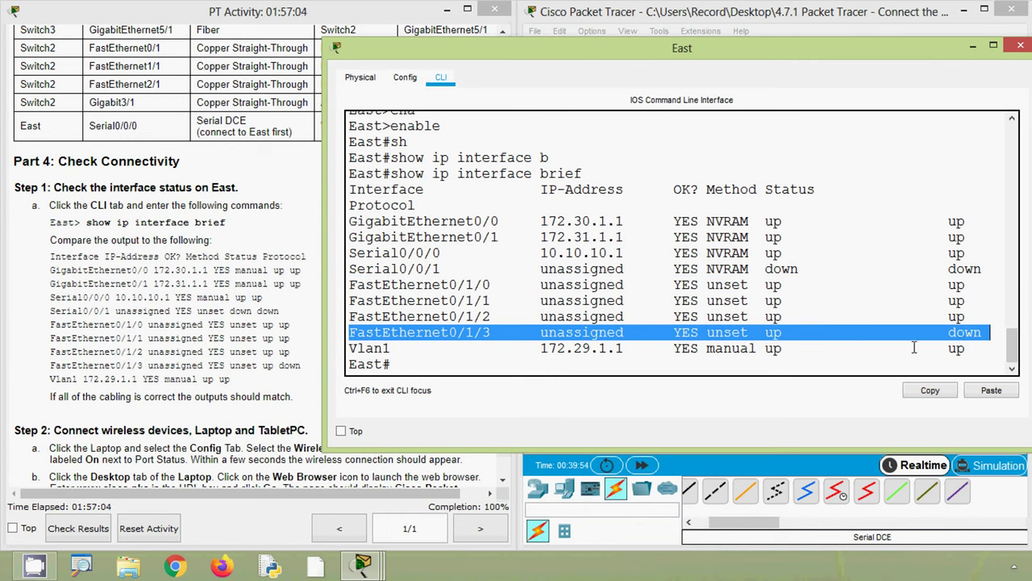
left_click(883, 302)
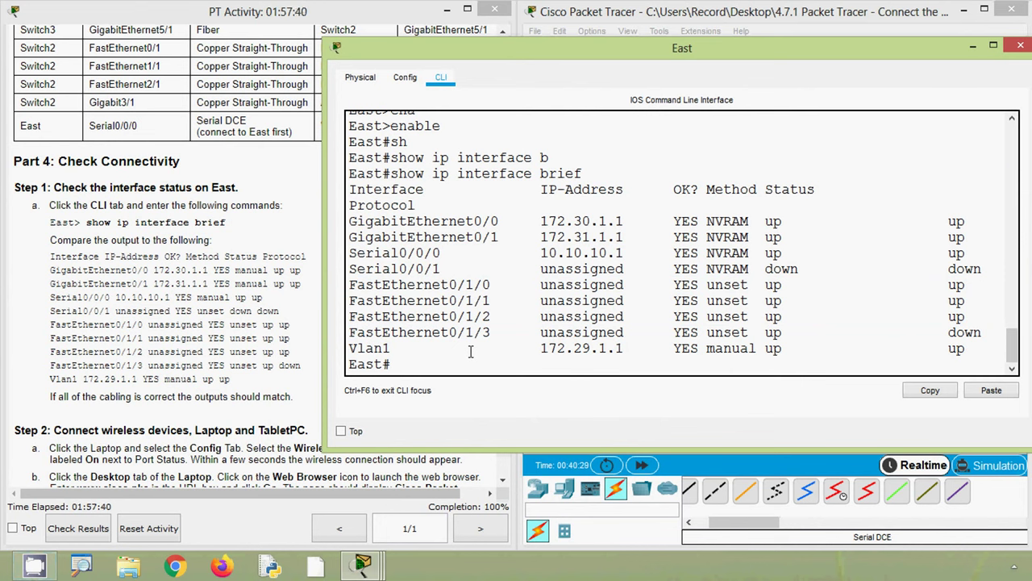
left_click(1020, 46)
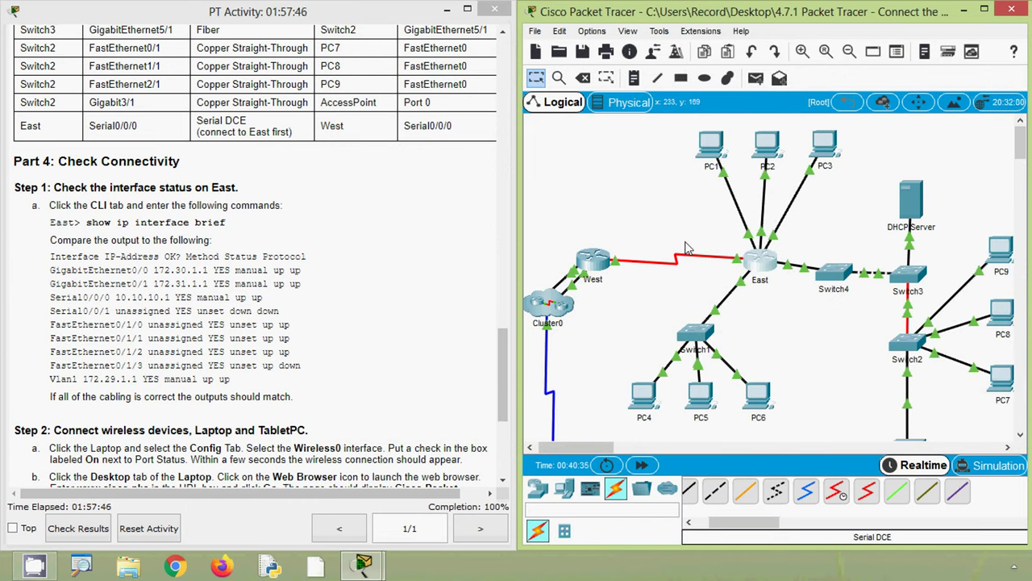
Scroll to the Step 2 wireless instructions and bring the Laptop and TabletPC into view
left_click(351, 420)
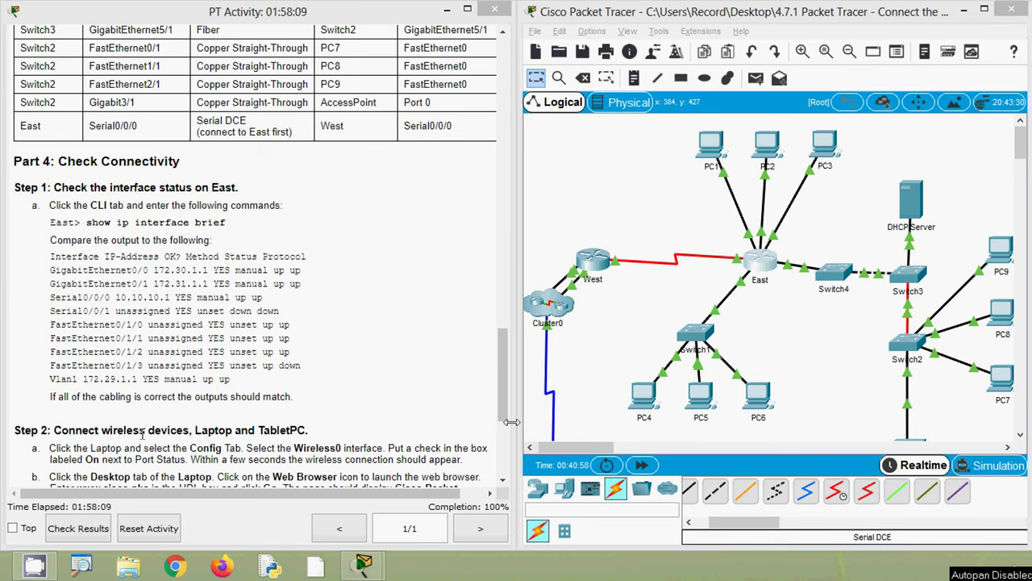
left_click_drag(502, 373, 501, 417)
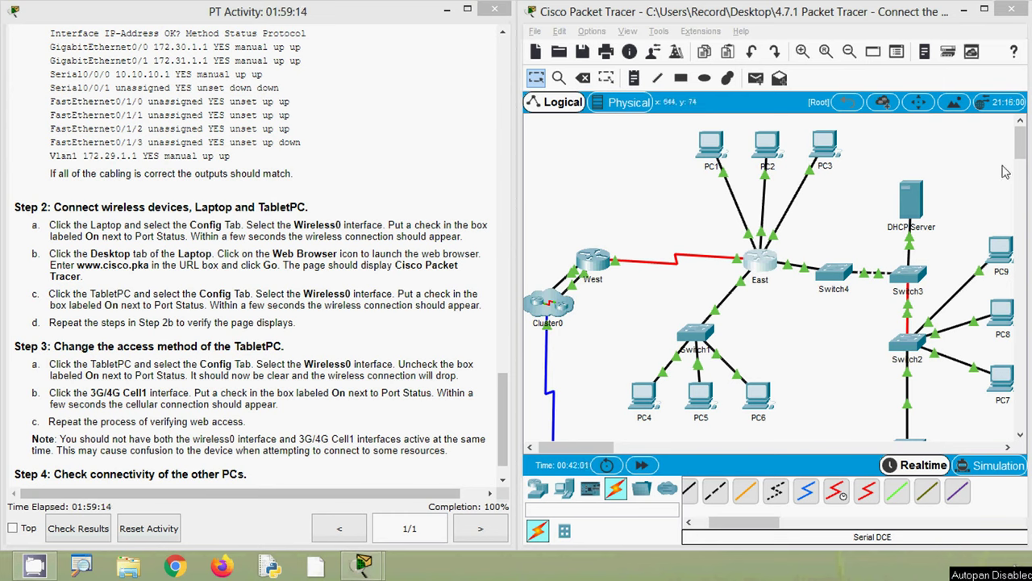
left_click_drag(1021, 145, 1021, 175)
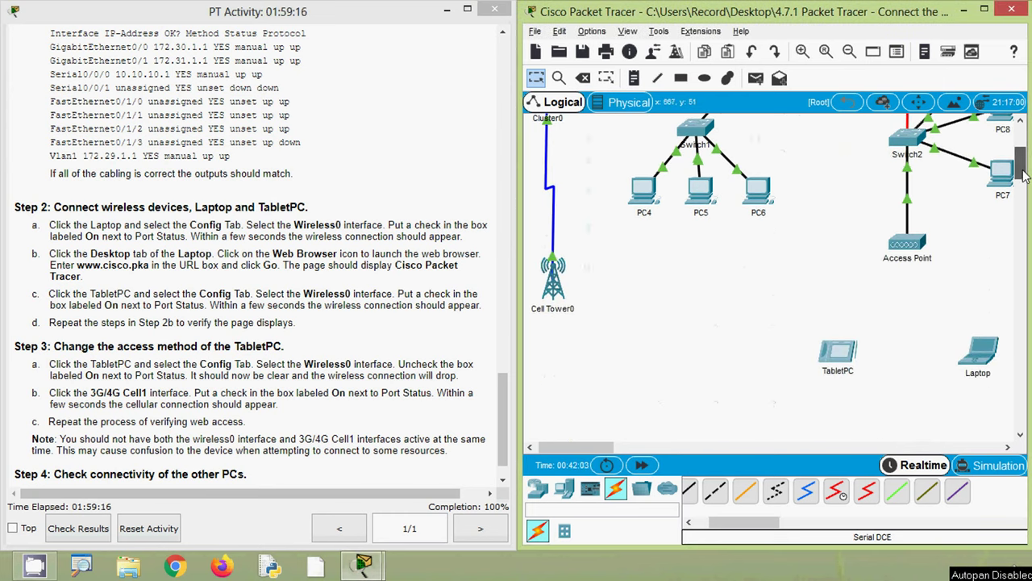
left_click(990, 358)
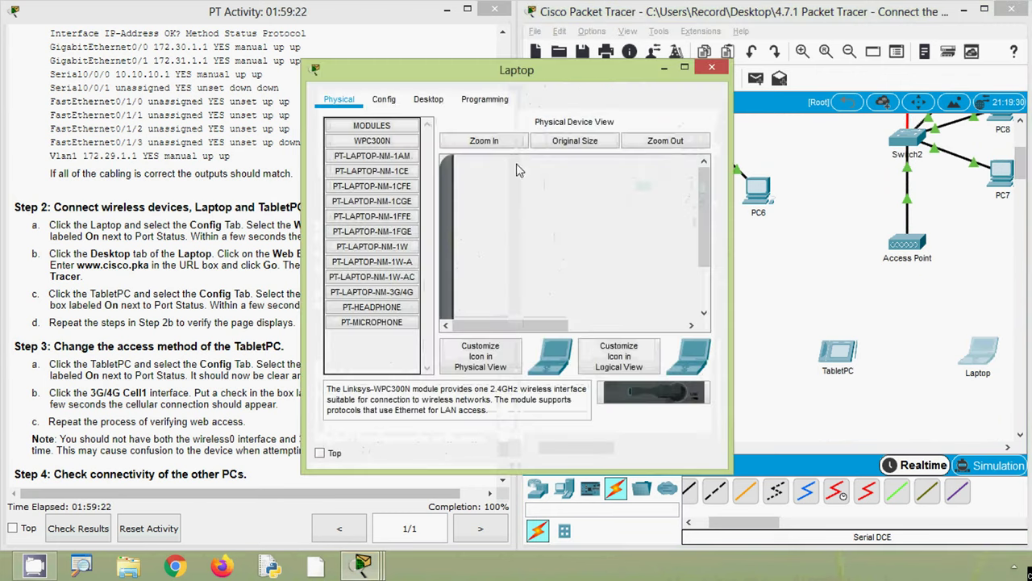
Set the Laptop's Wireless0 Port Status to On, then reopen the Laptop on its Desktop apps
left_click(388, 100)
left_click_drag(408, 77, 588, 55)
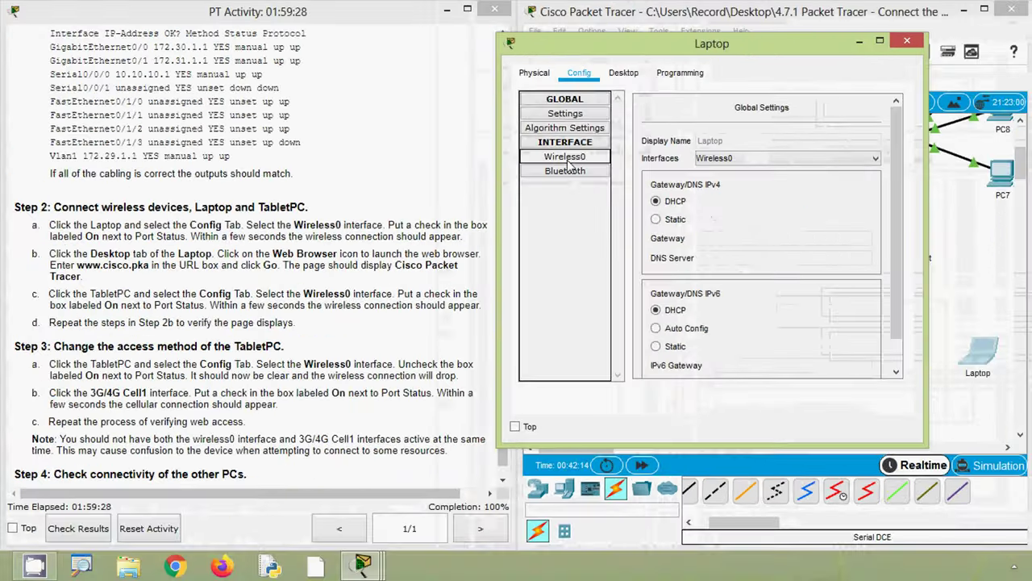
left_click(569, 158)
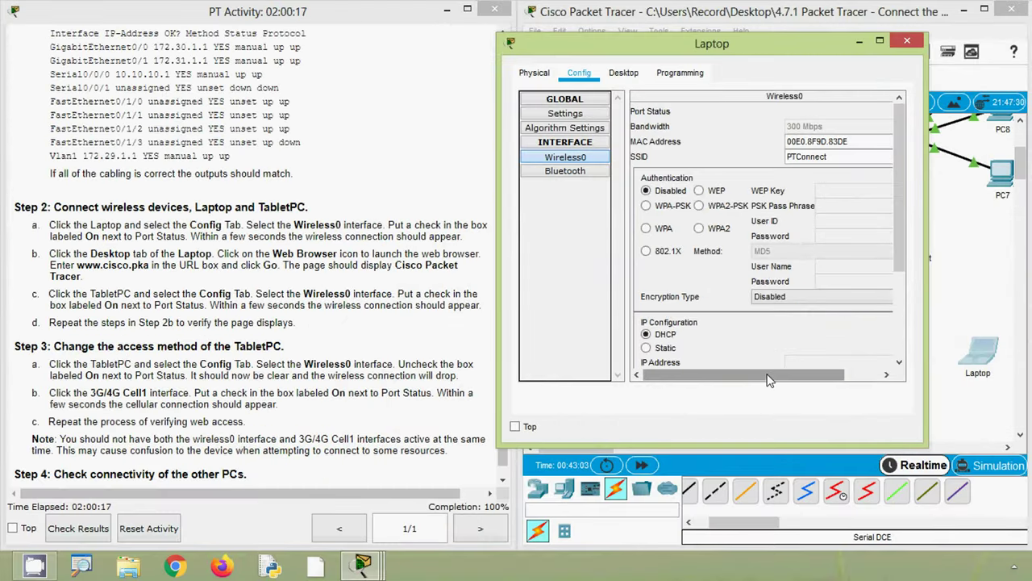
left_click_drag(766, 377, 827, 383)
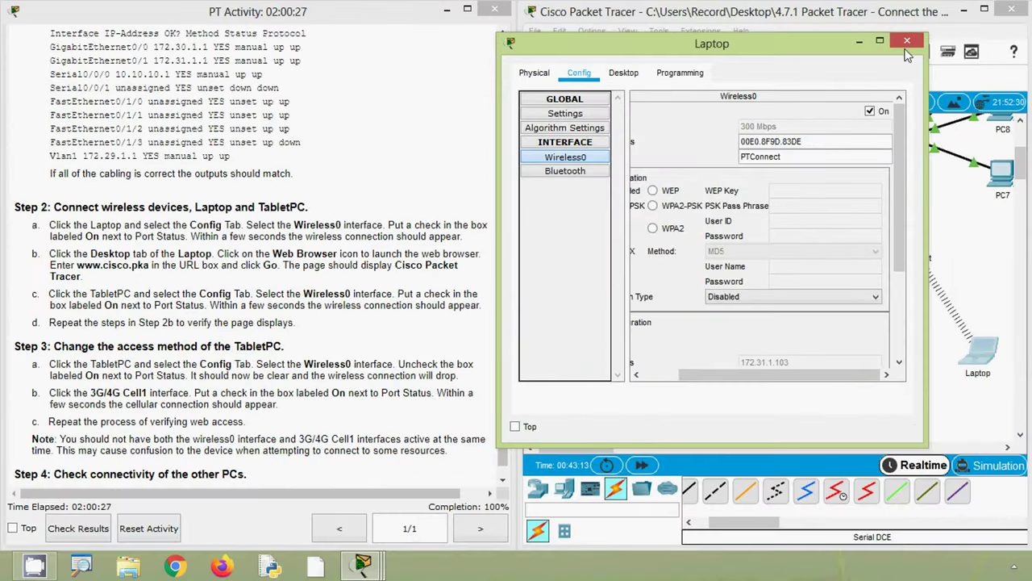
left_click(907, 41)
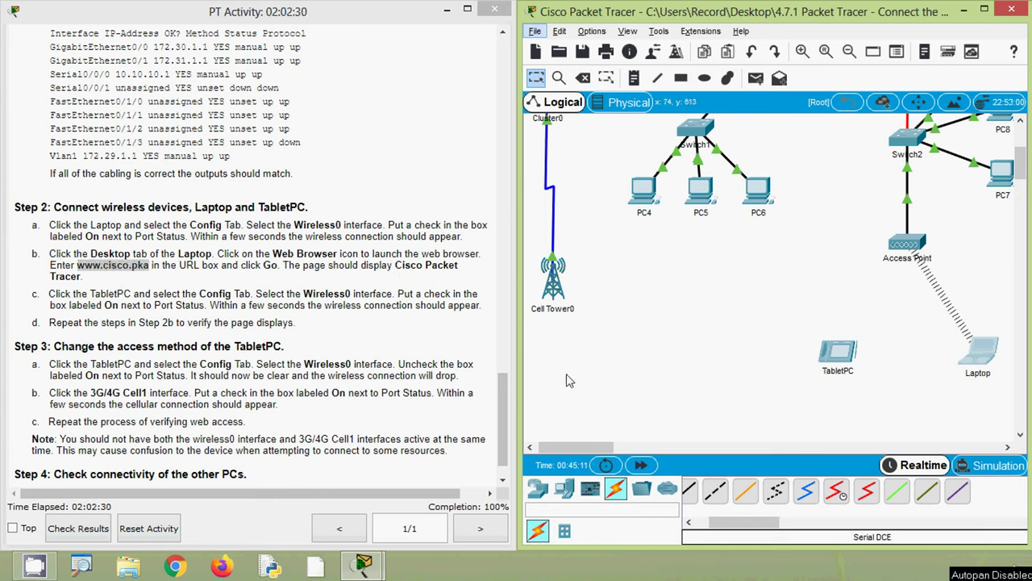
left_click(974, 355)
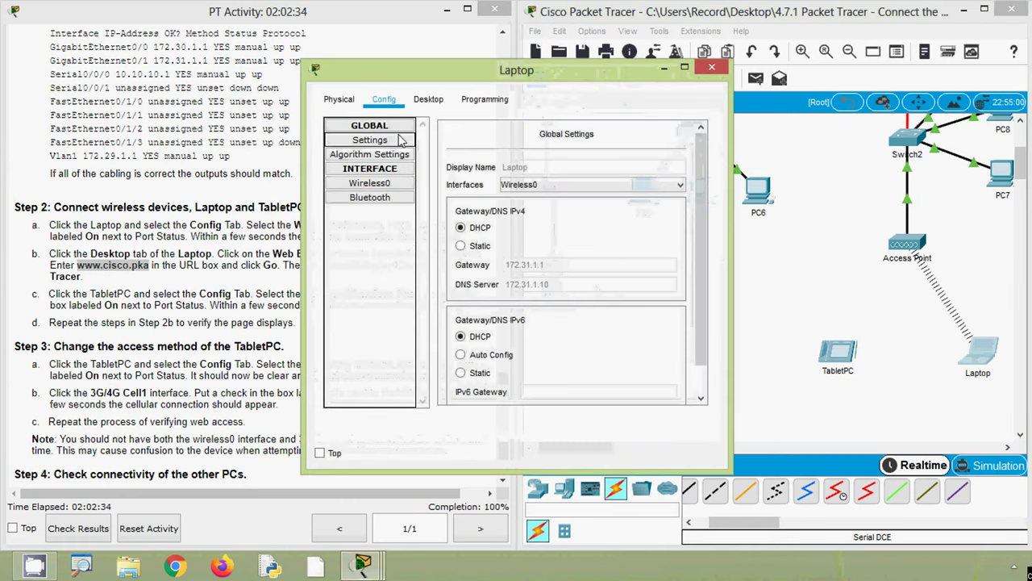
left_click(428, 100)
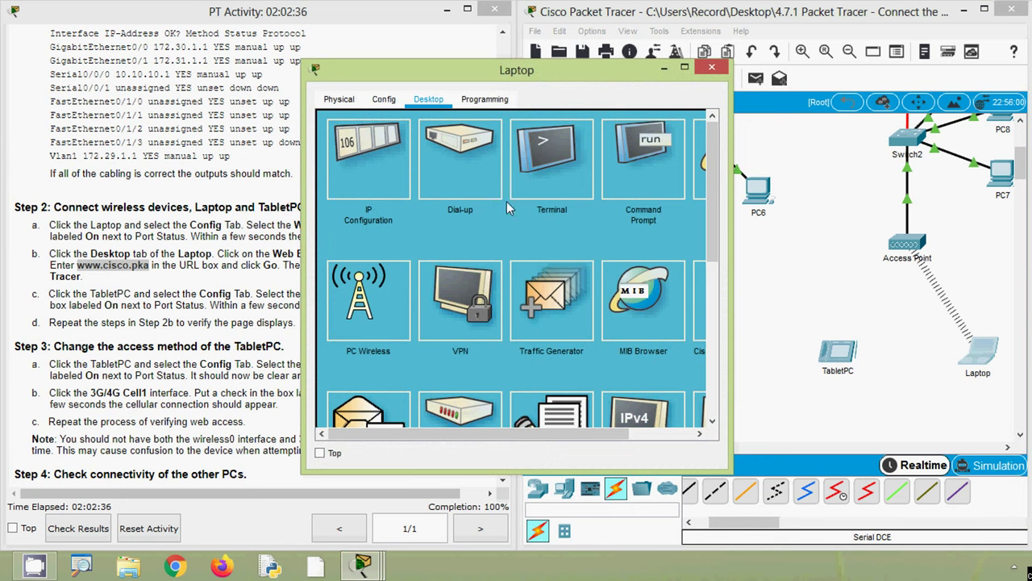
left_click_drag(537, 436, 610, 442)
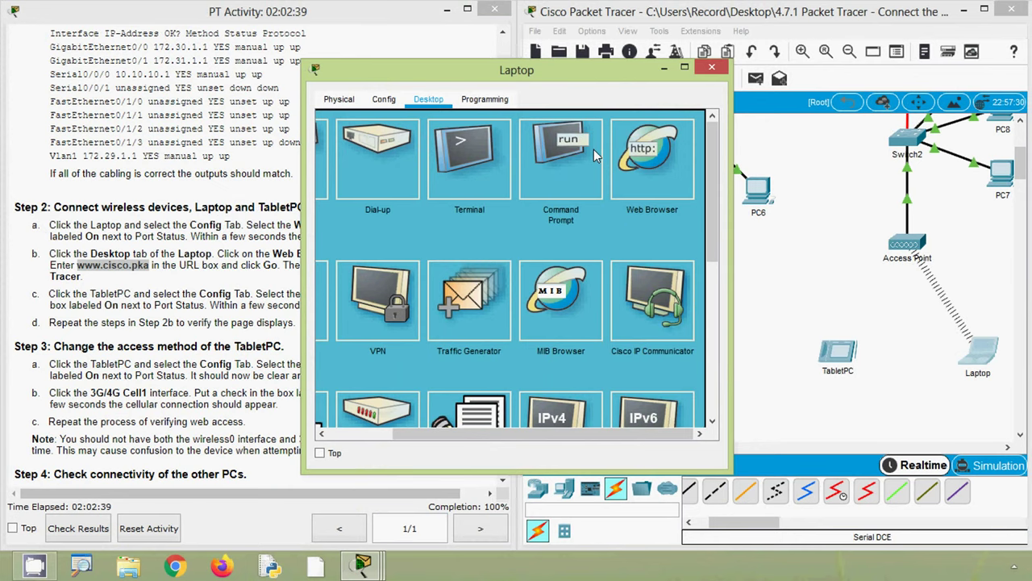
left_click(645, 157)
left_click(458, 140)
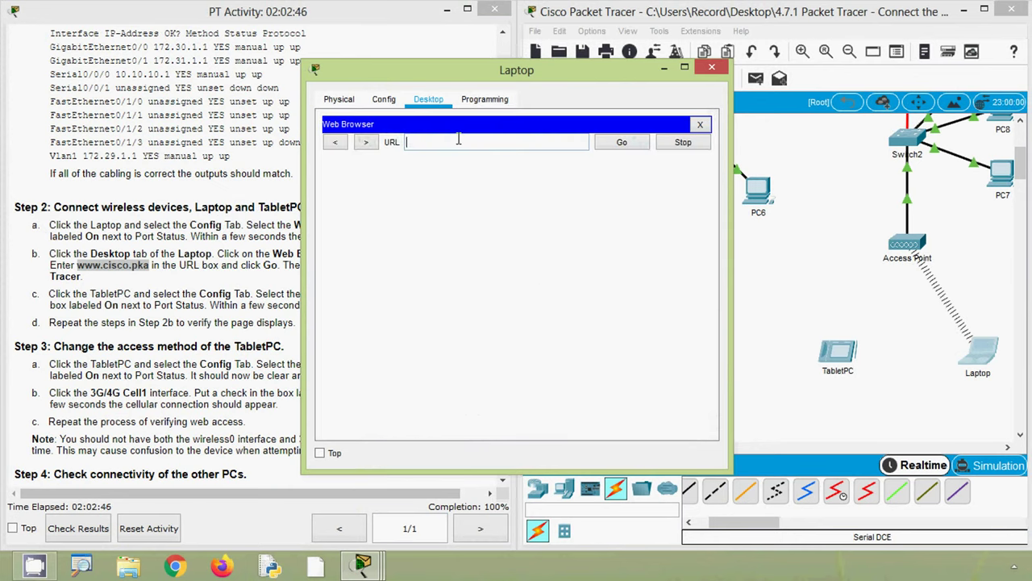
type("www.cisco.pka")
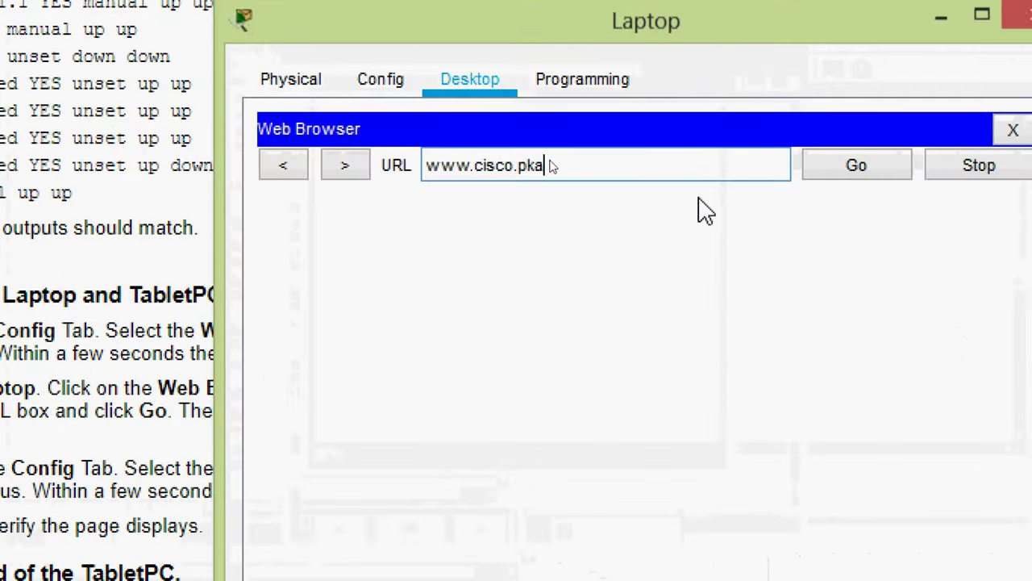
left_click(612, 146)
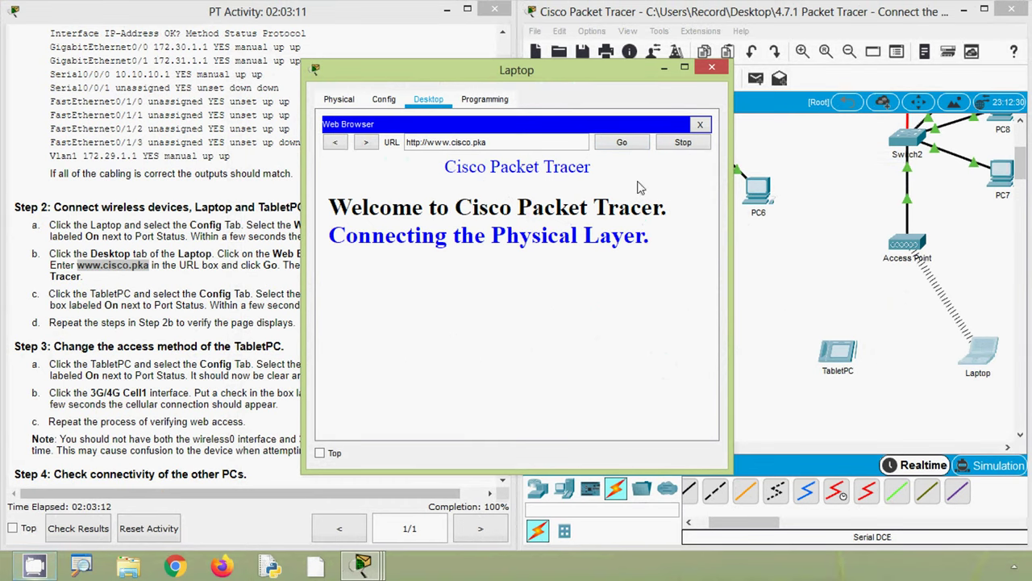
left_click(711, 67)
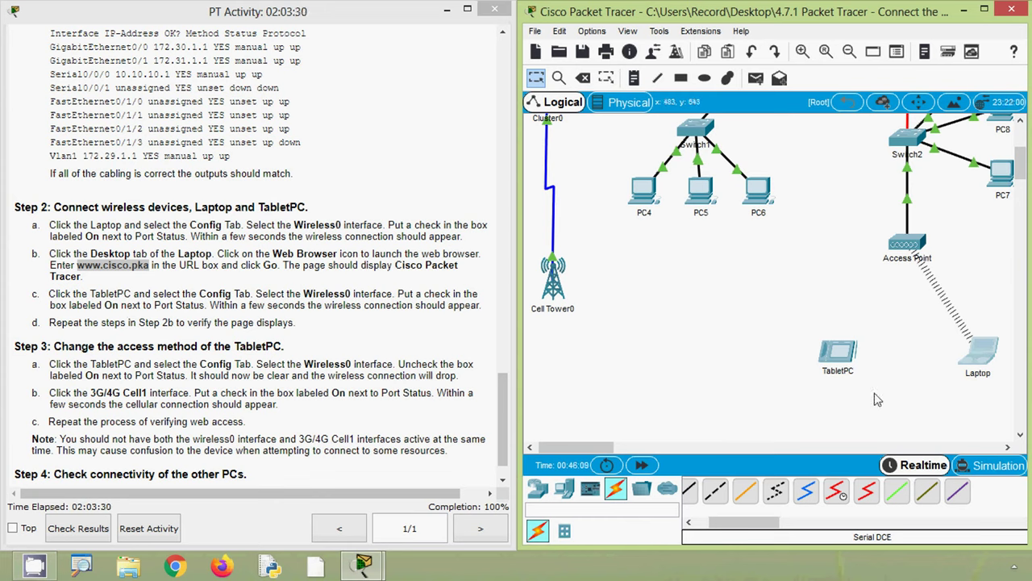
Set the TabletPC's Wireless0 Port Status to On and close its window
left_click(842, 361)
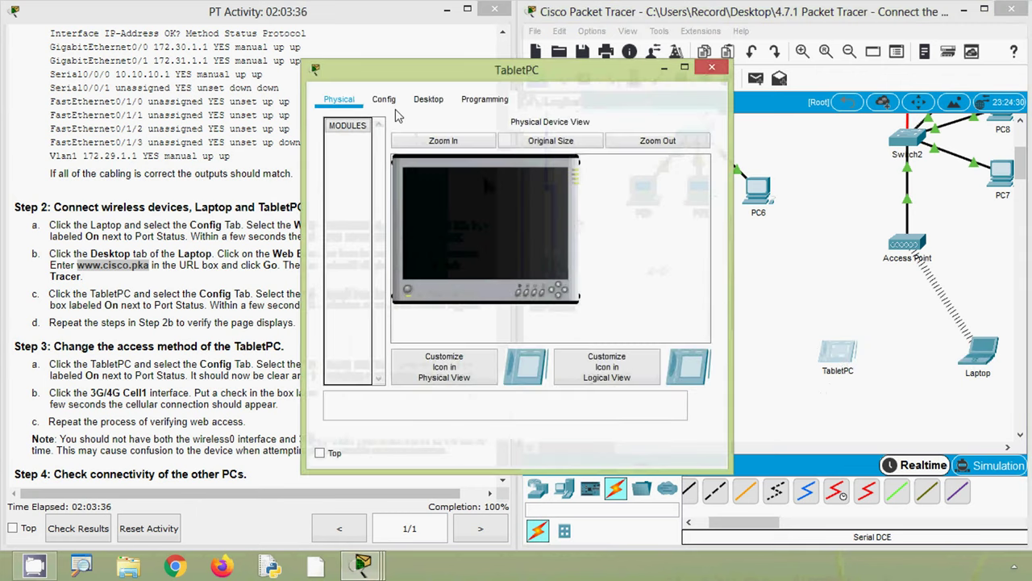
left_click(385, 99)
left_click_drag(401, 75, 645, 87)
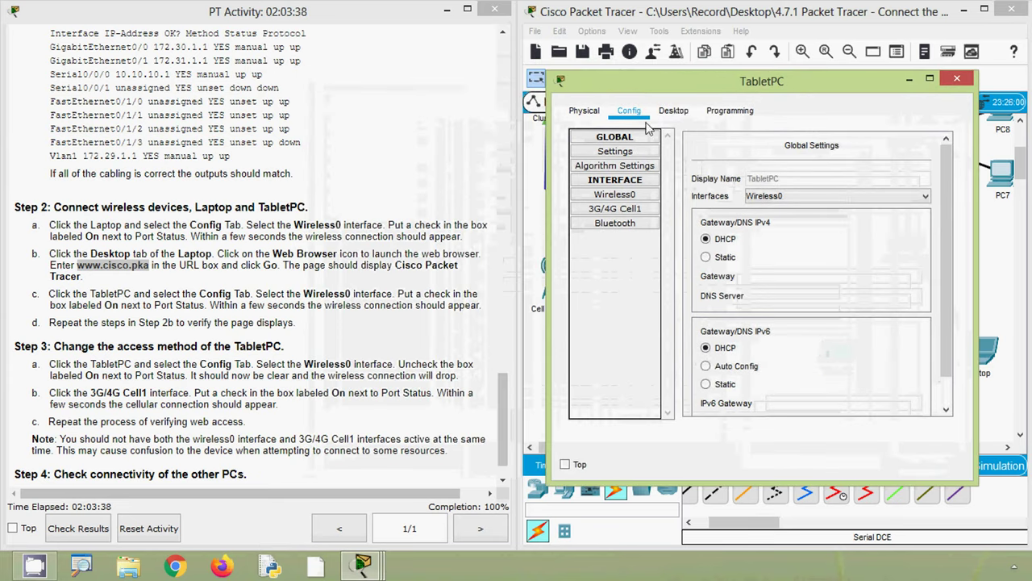
left_click(632, 197)
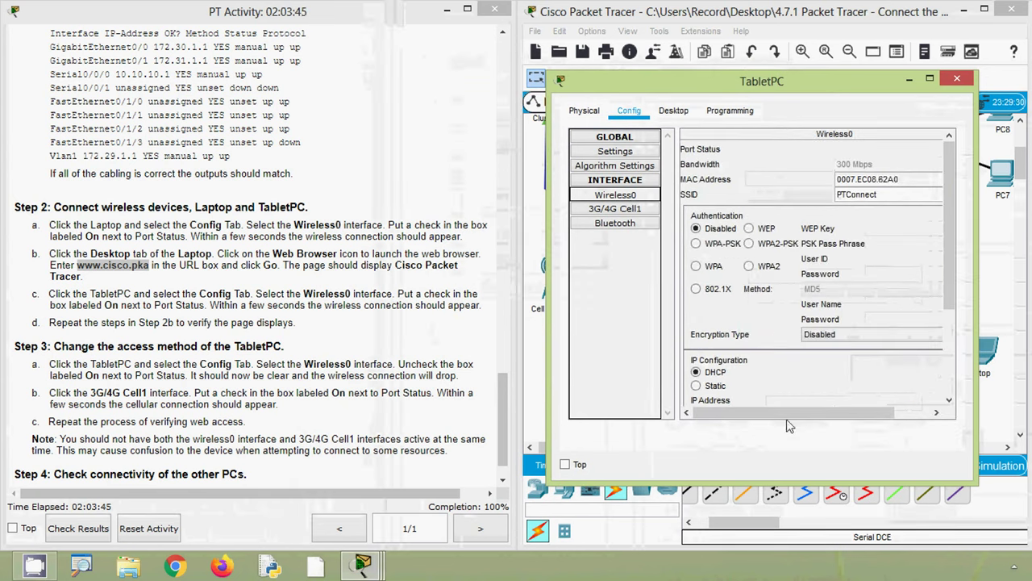
left_click_drag(789, 415, 871, 418)
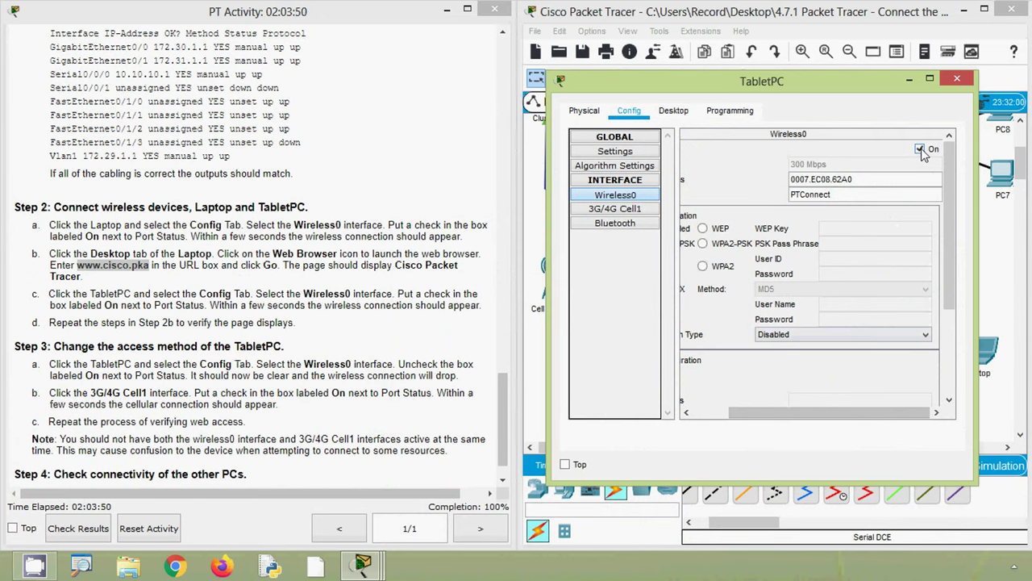
left_click(957, 78)
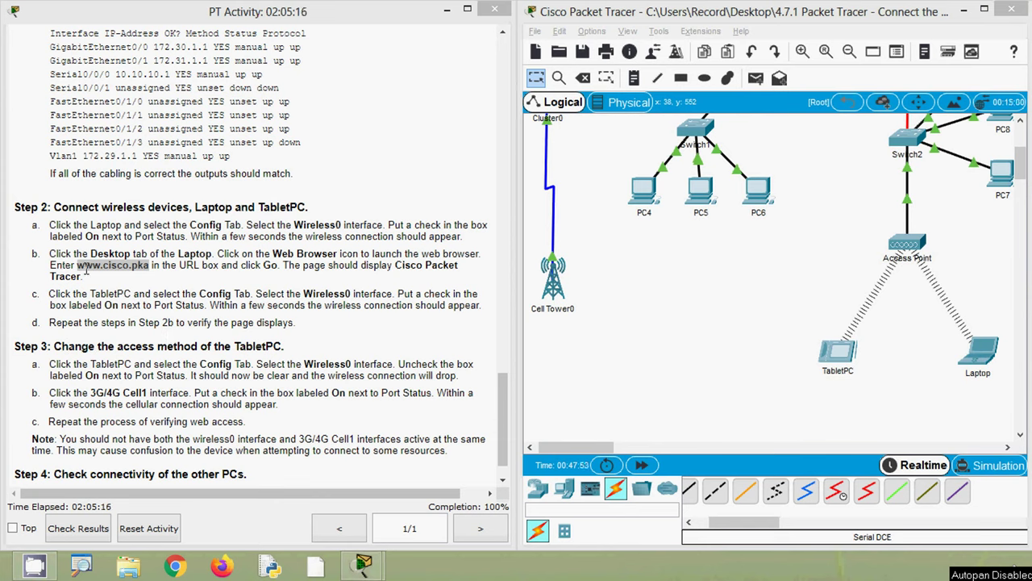
left_click(838, 354)
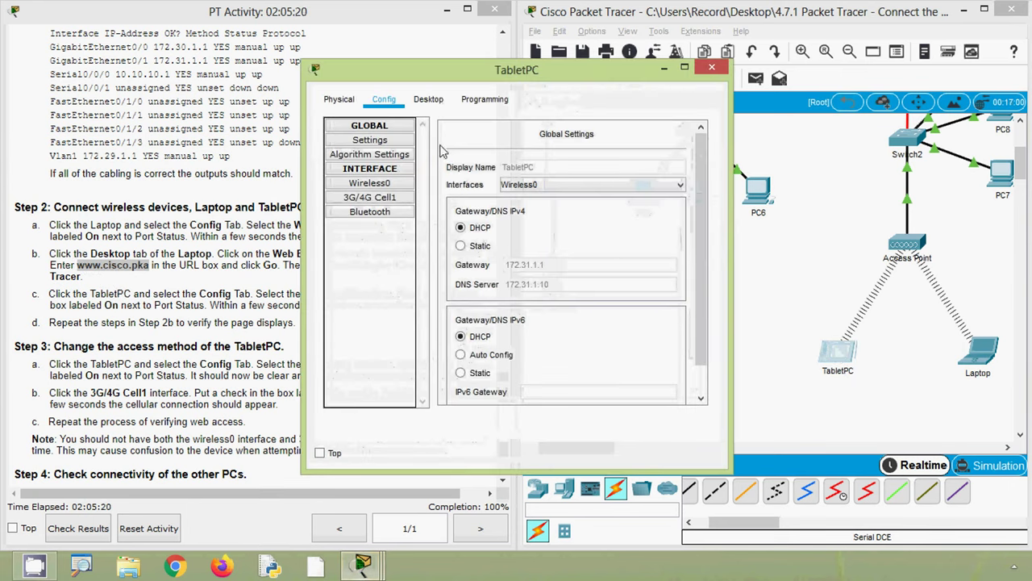
left_click(427, 103)
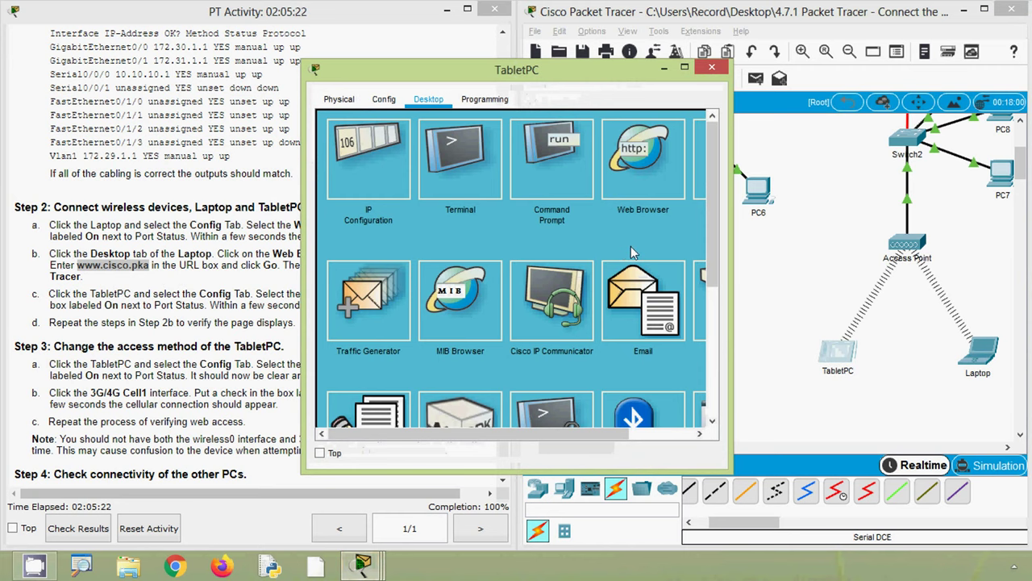
left_click(621, 180)
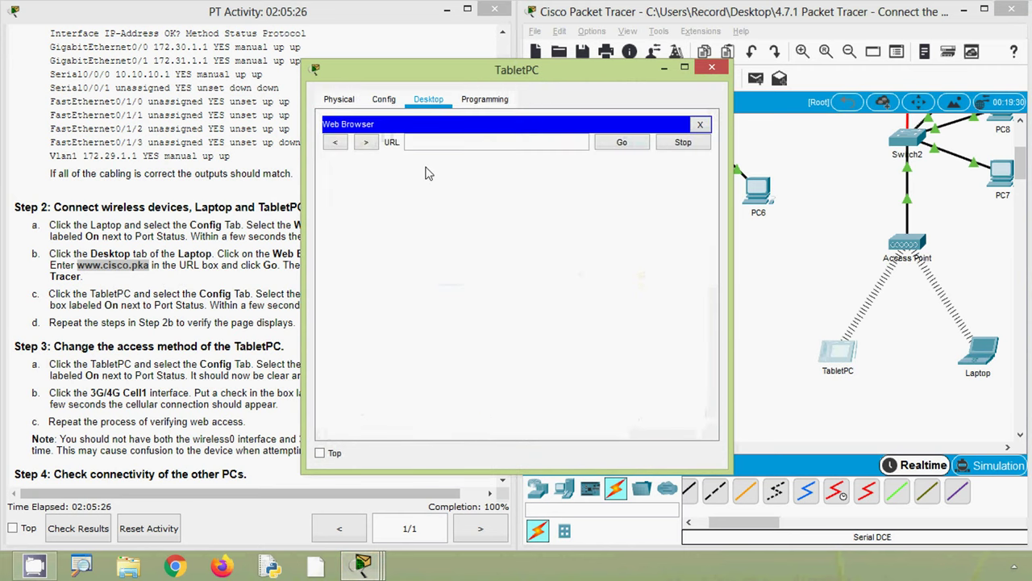
right_click(429, 144)
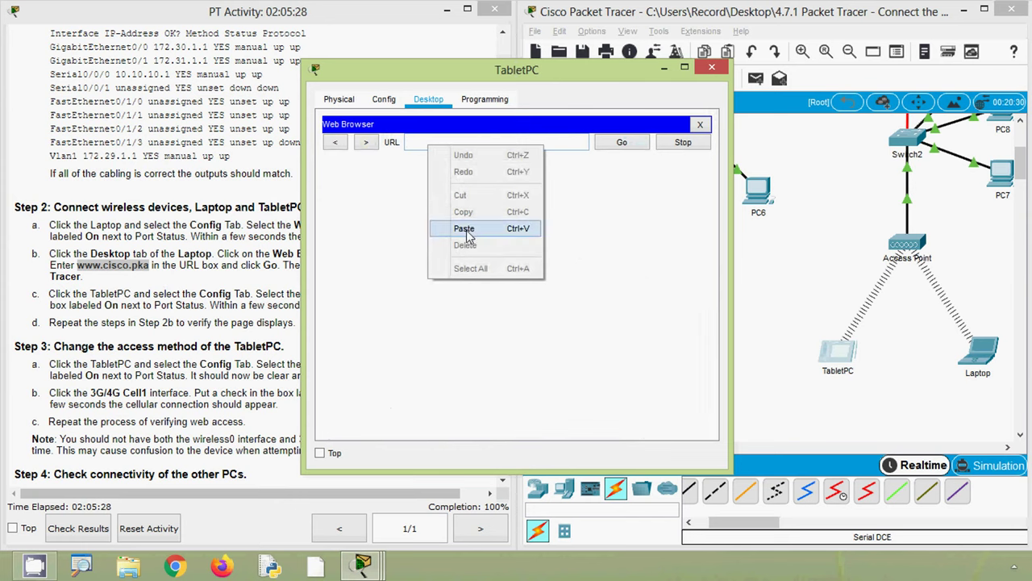
left_click(506, 225)
left_click(621, 142)
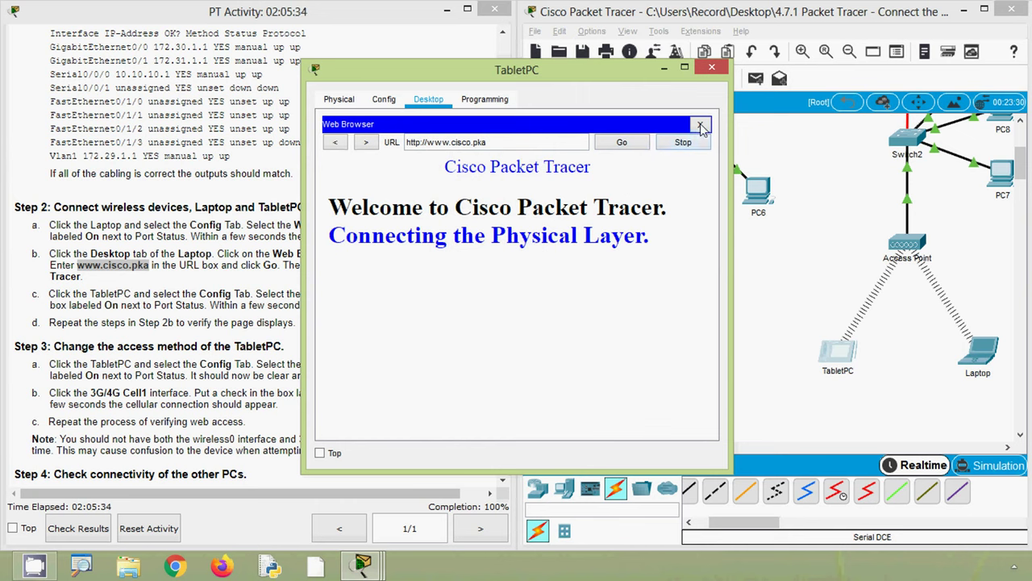
left_click(714, 71)
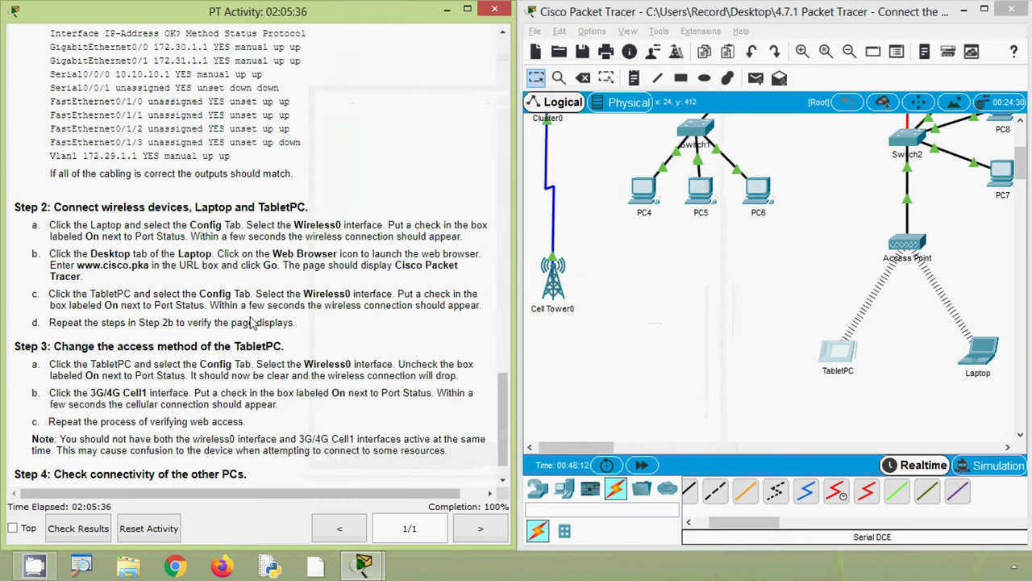
scroll(139, 388, "down", 1)
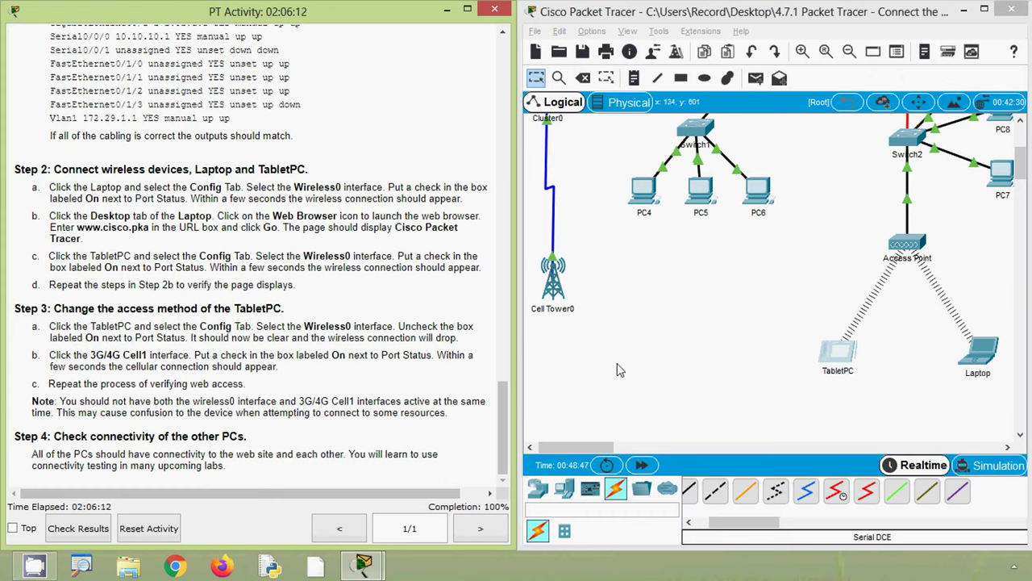
Turn off the TabletPC's Wireless0 port in its Config settings
left_click(660, 368)
left_click(843, 351)
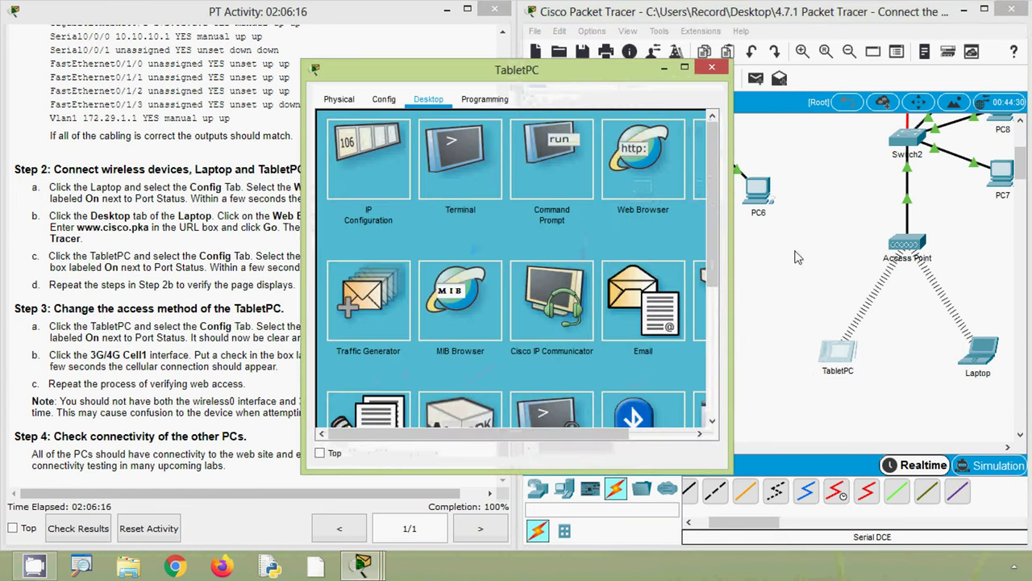
left_click_drag(539, 75, 824, 66)
left_click(663, 91)
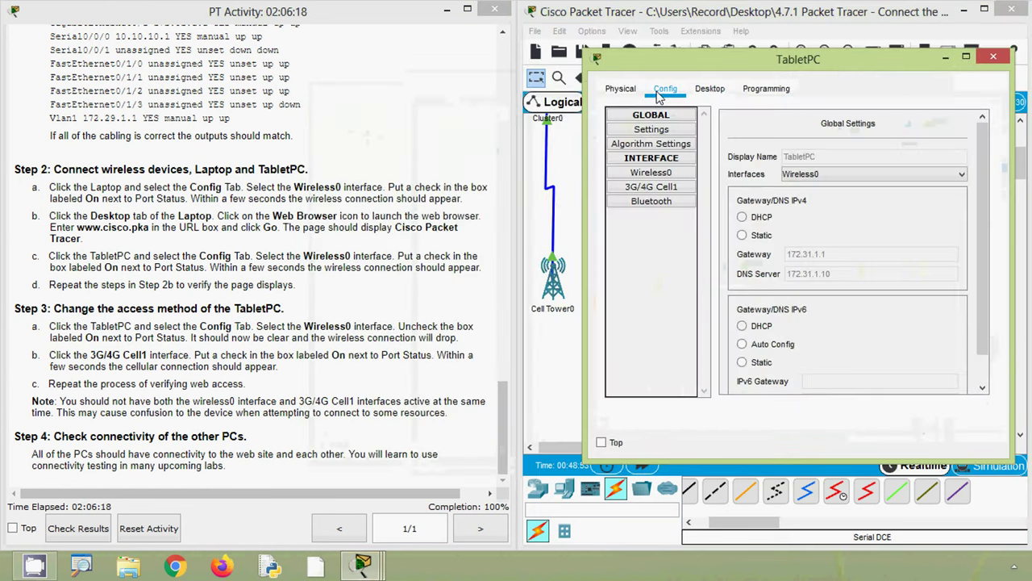
left_click(672, 177)
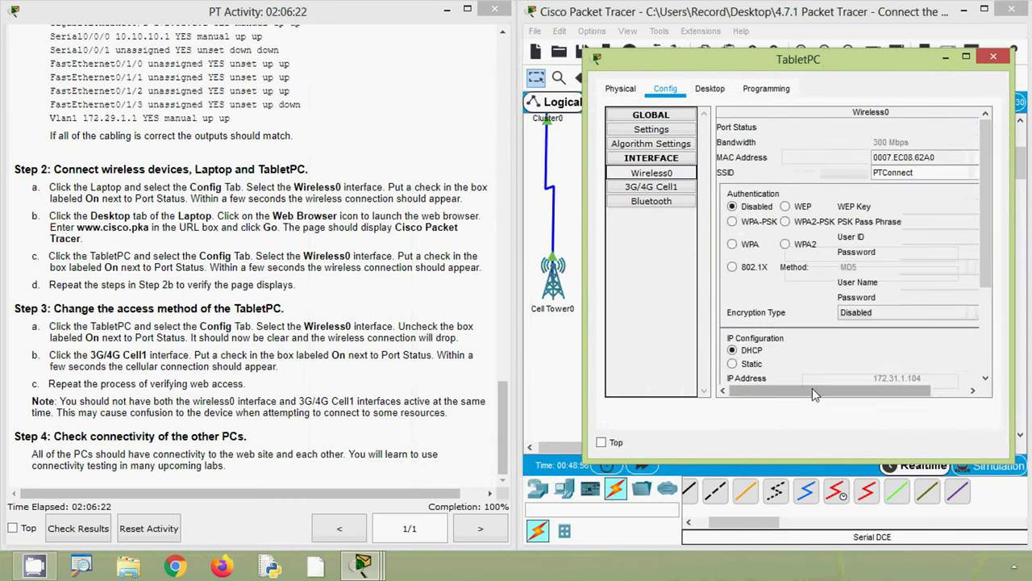
left_click_drag(812, 390, 890, 403)
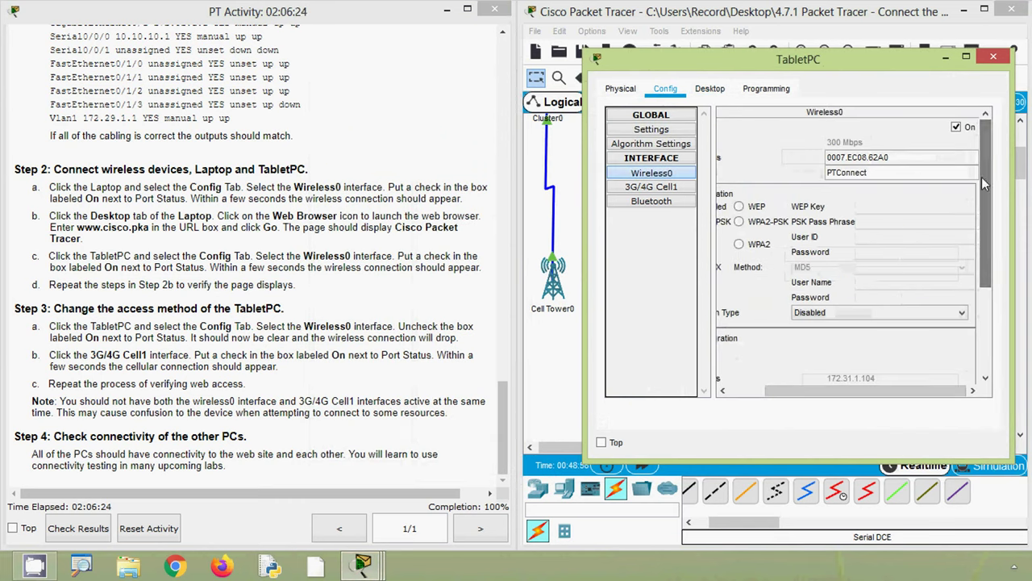
left_click(956, 128)
left_click_drag(905, 63, 529, 55)
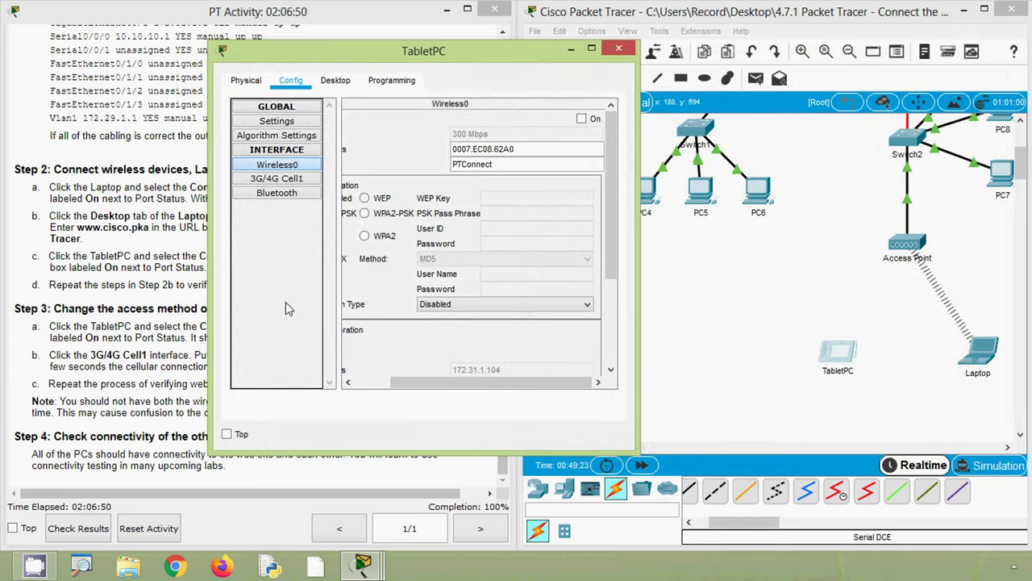
Turn on the TabletPC's 3G/4G Cell1 port and close the window
left_click(90, 329)
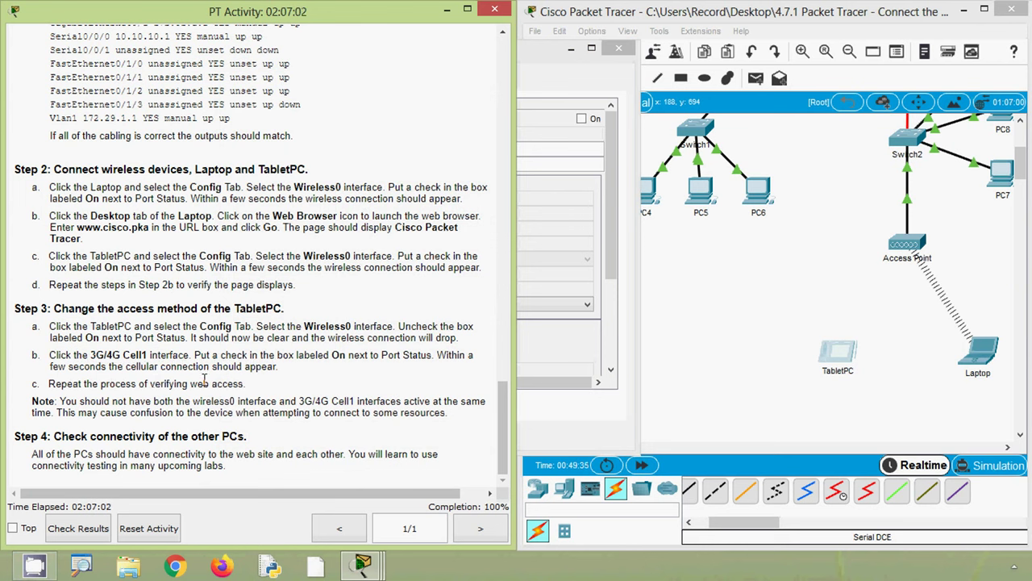
left_click(529, 55)
left_click_drag(530, 55, 860, 53)
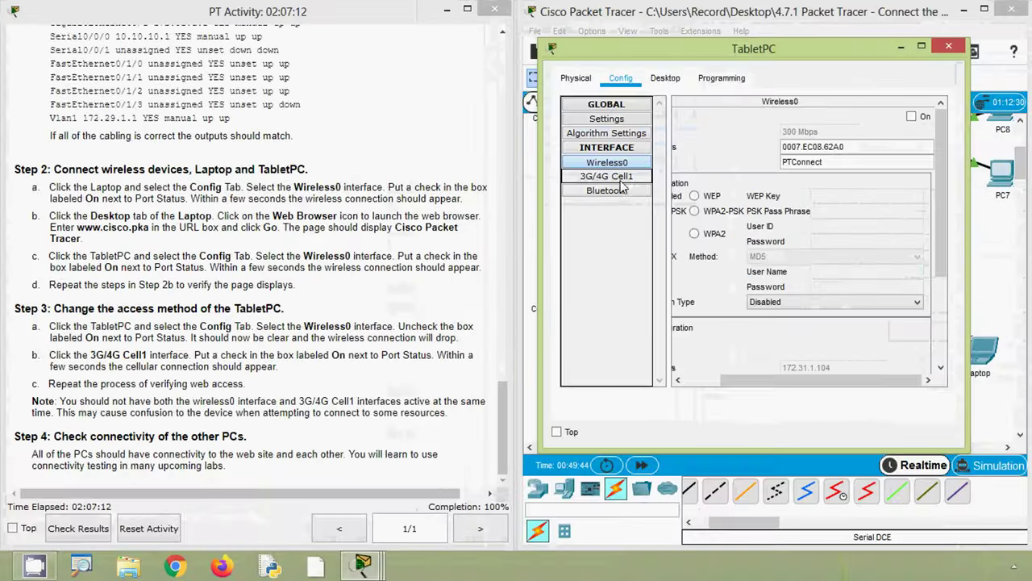
left_click(633, 174)
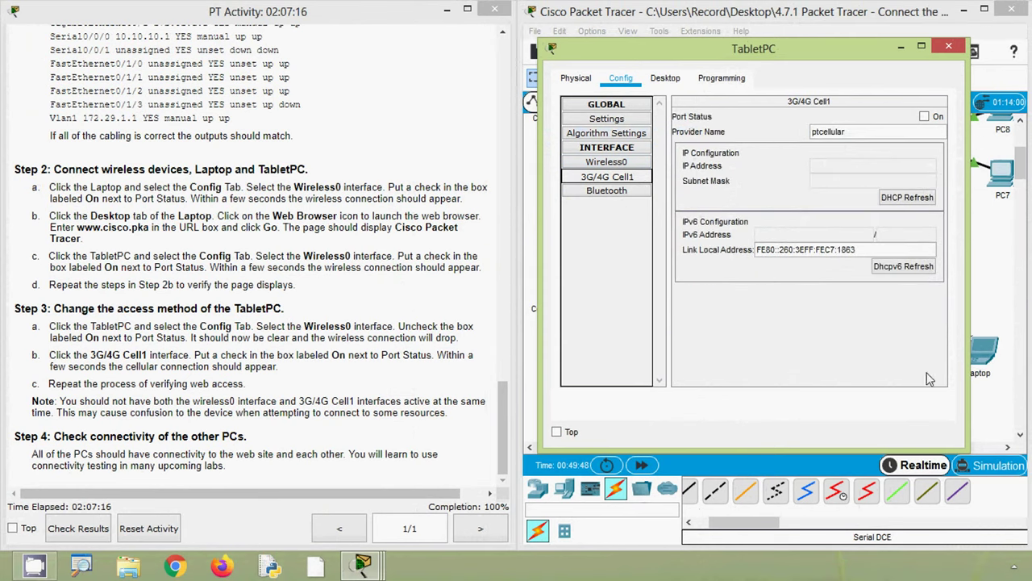
left_click(926, 117)
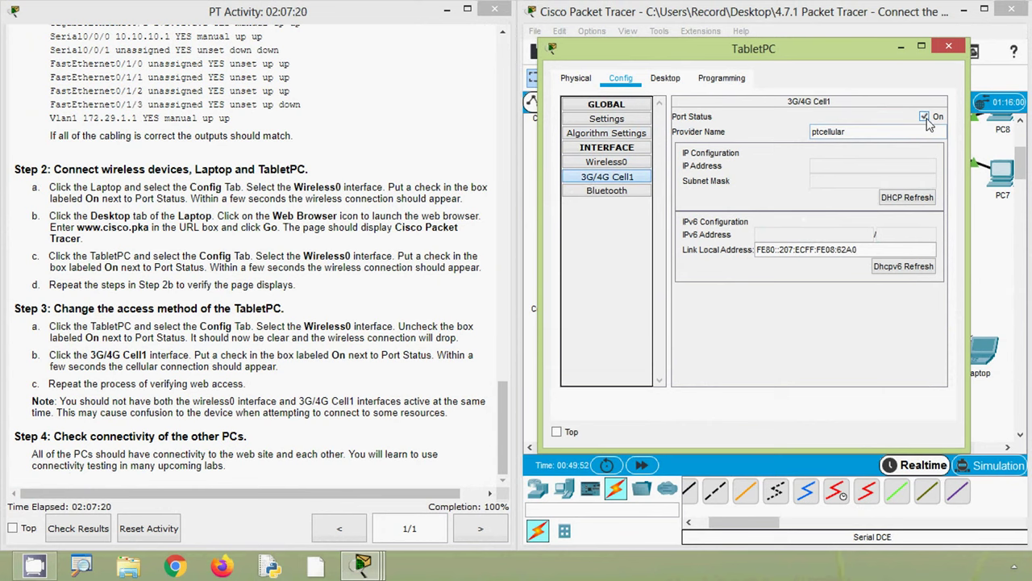
left_click(901, 46)
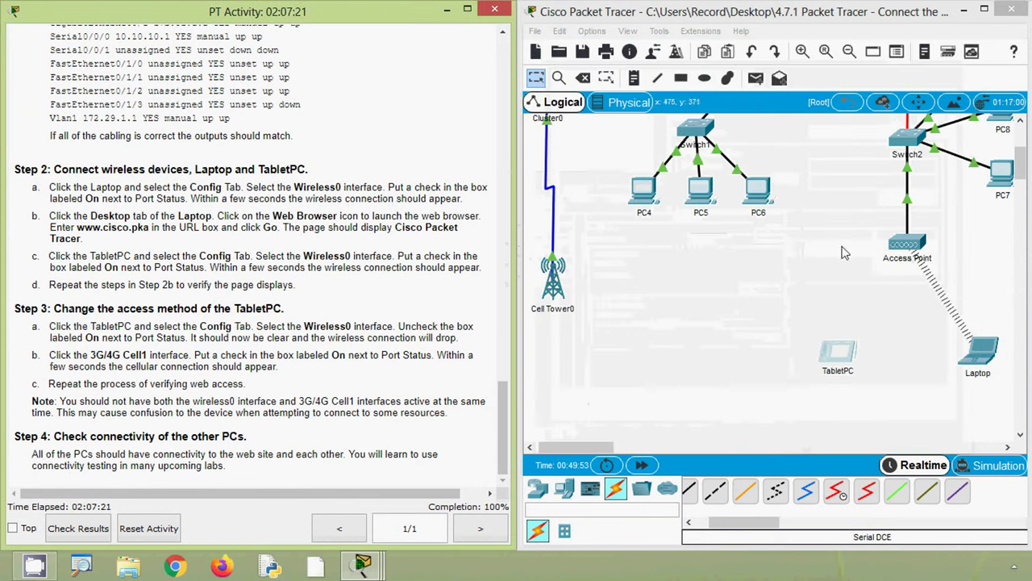
left_click(746, 414)
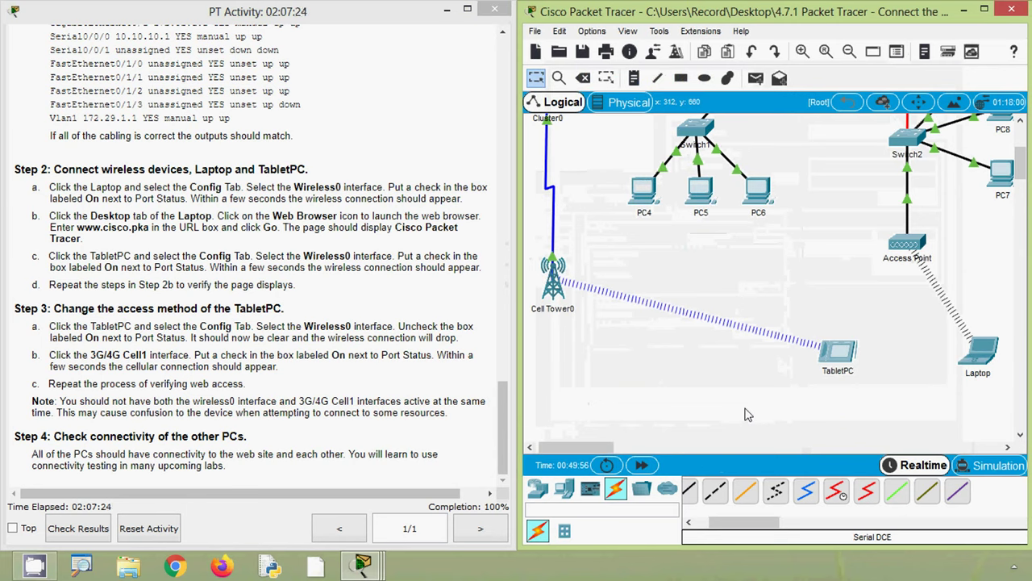
key("alt")
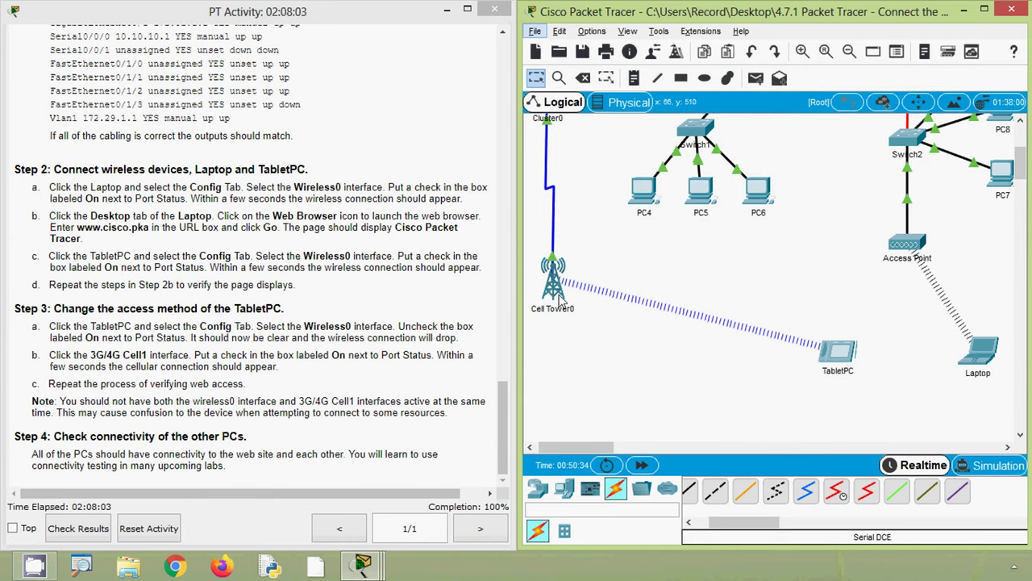
left_click(85, 430)
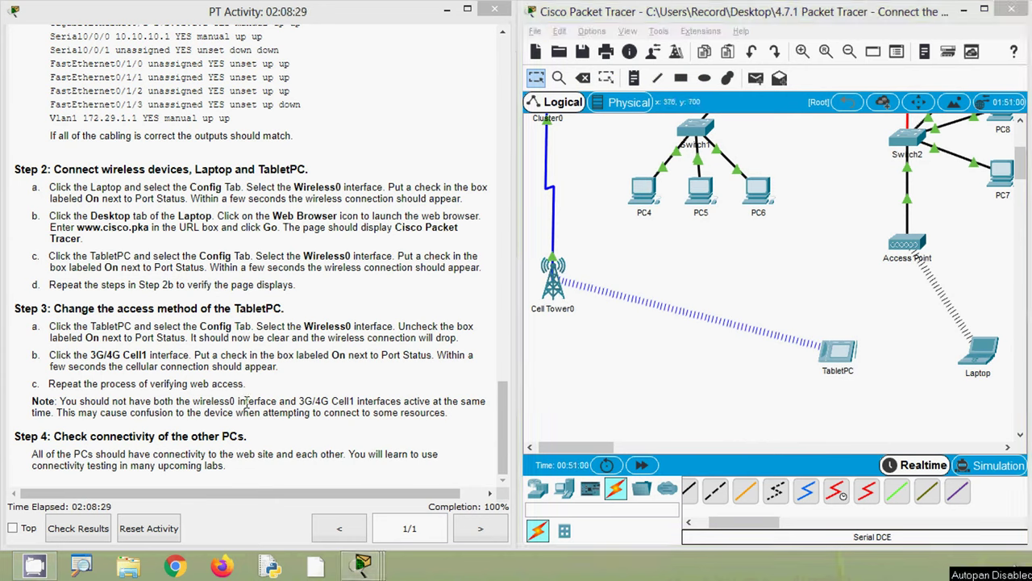
left_click(838, 351)
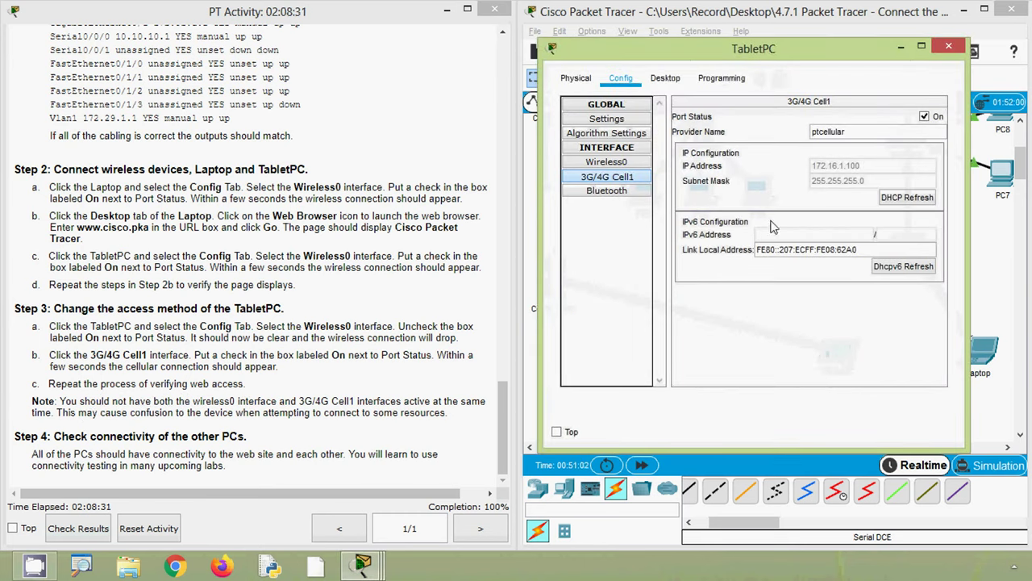
left_click(666, 81)
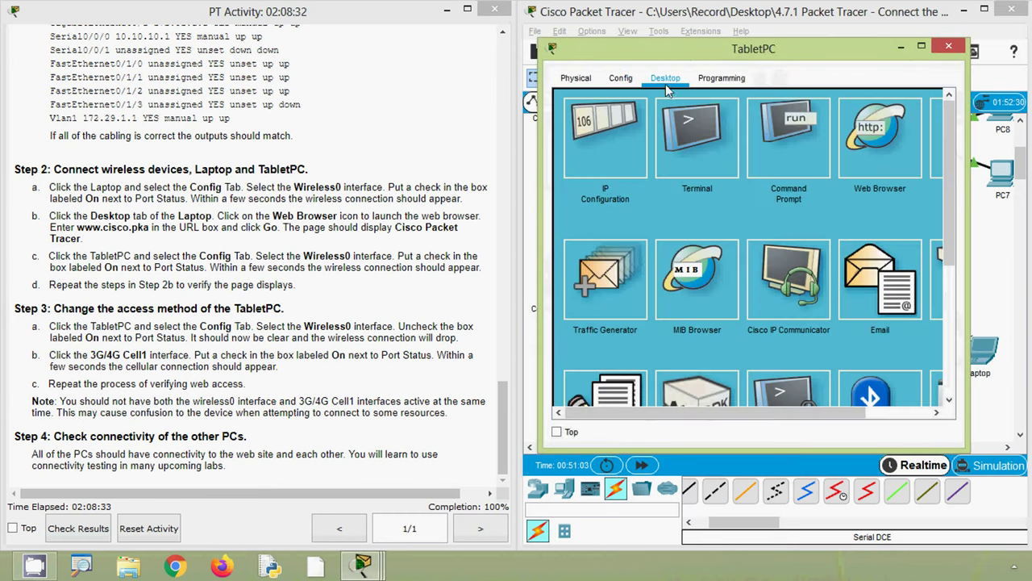
left_click(876, 158)
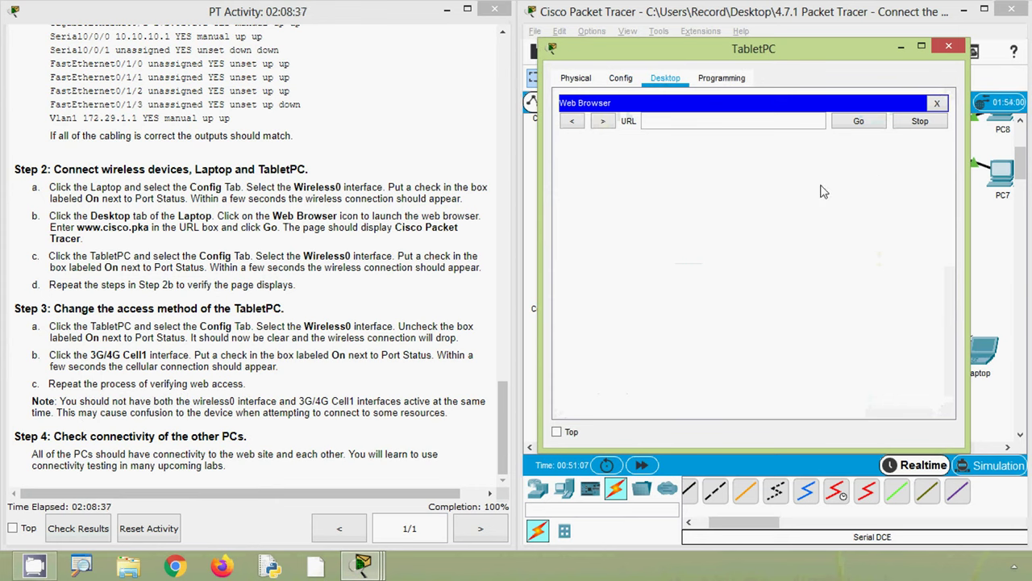
left_click(698, 121)
type("www.cisco.pka")
left_click(859, 123)
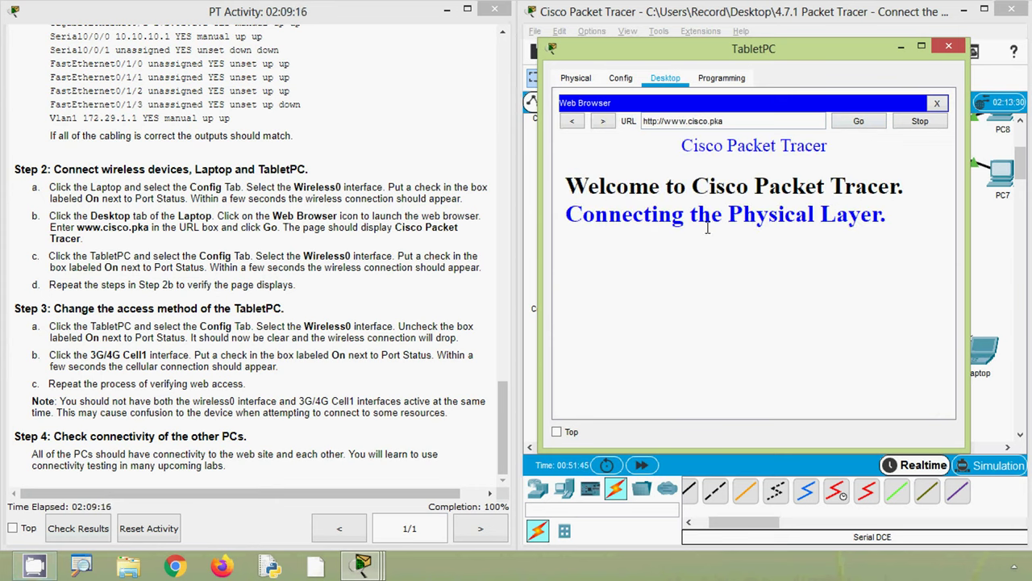
left_click_drag(700, 171, 835, 159)
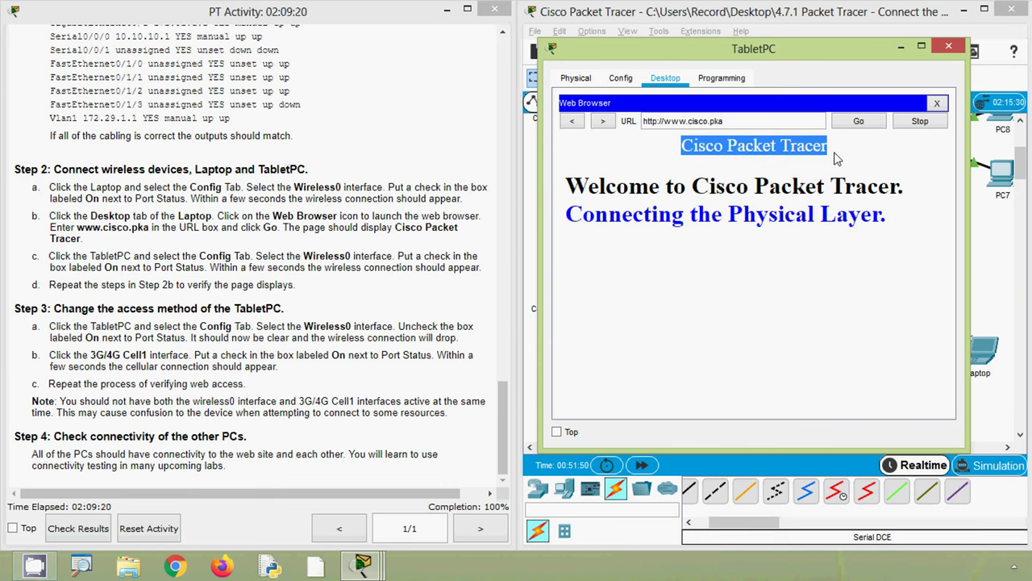
left_click(813, 167)
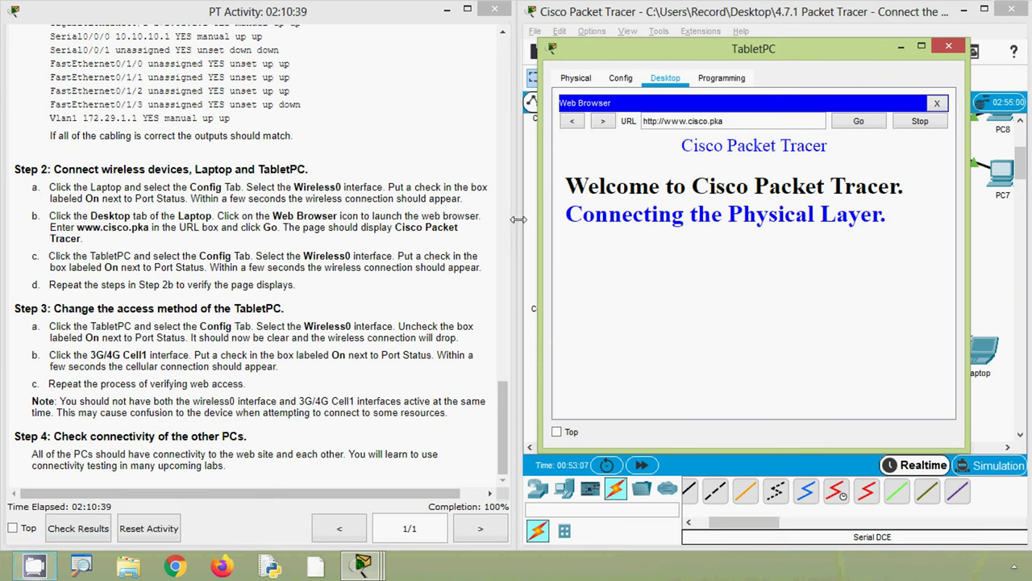
Check the TabletPC's 3G/4G Cell1 settings, showing gateway 172.16.1.1, then close the window
left_click(938, 104)
left_click(622, 79)
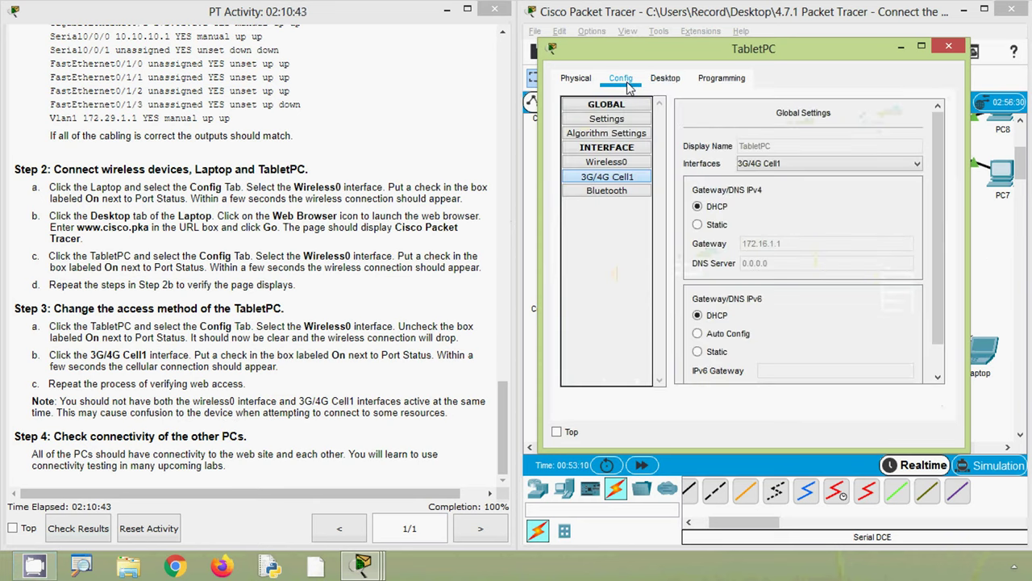
left_click(619, 176)
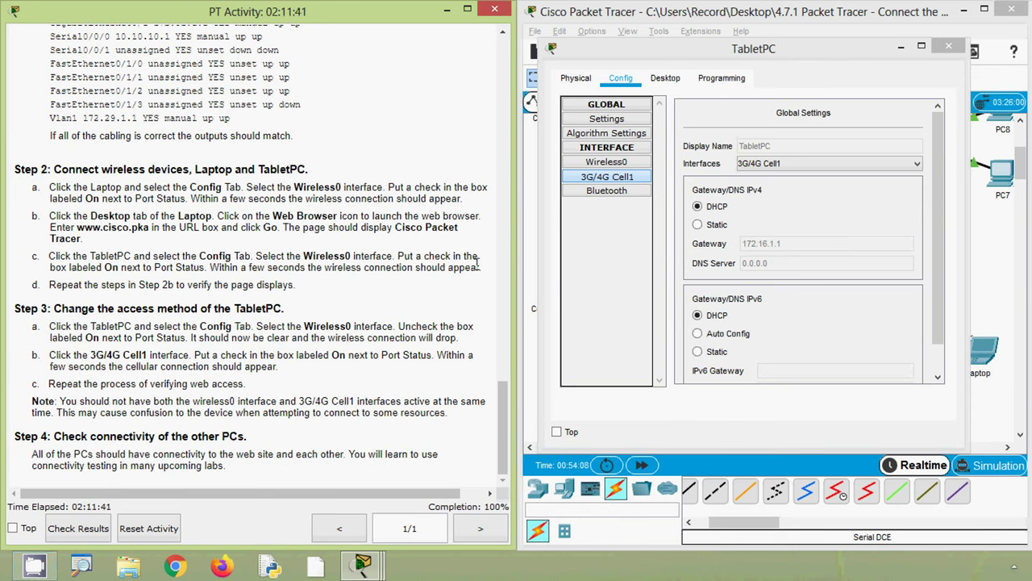
left_click(950, 59)
left_click(948, 48)
scroll(939, 230, "up", 3)
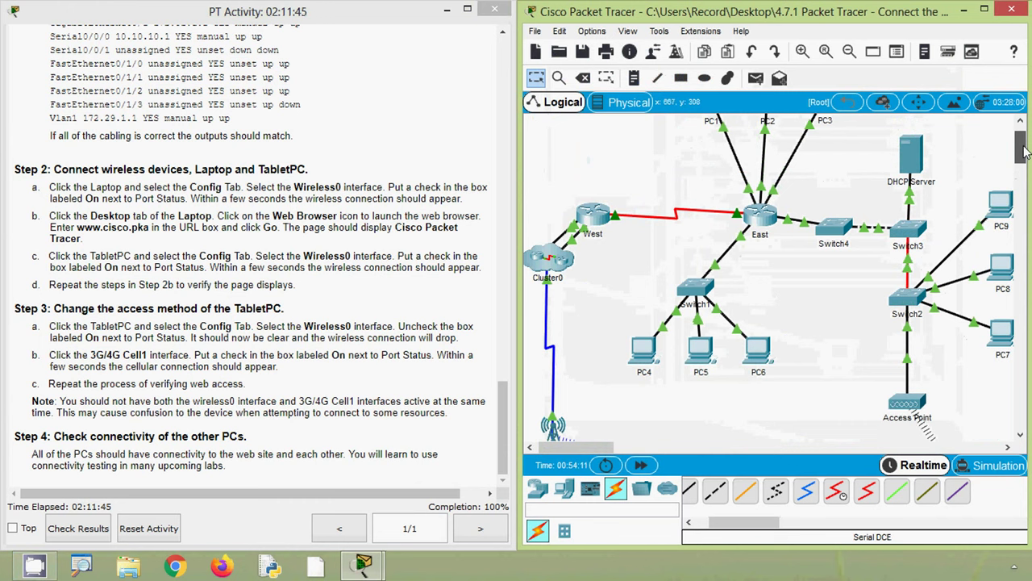
scroll(1012, 181, "up", 3)
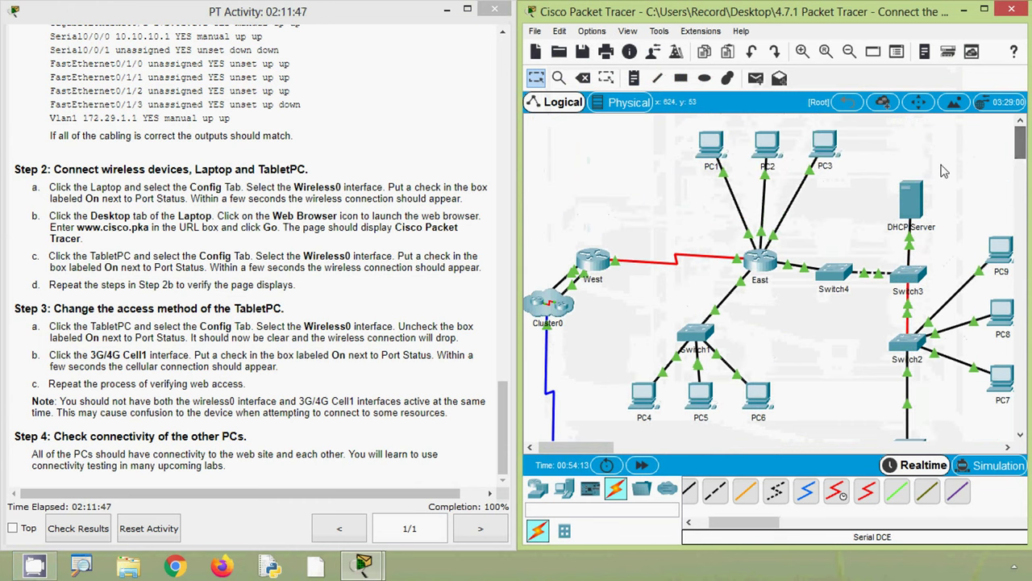
left_click(728, 155)
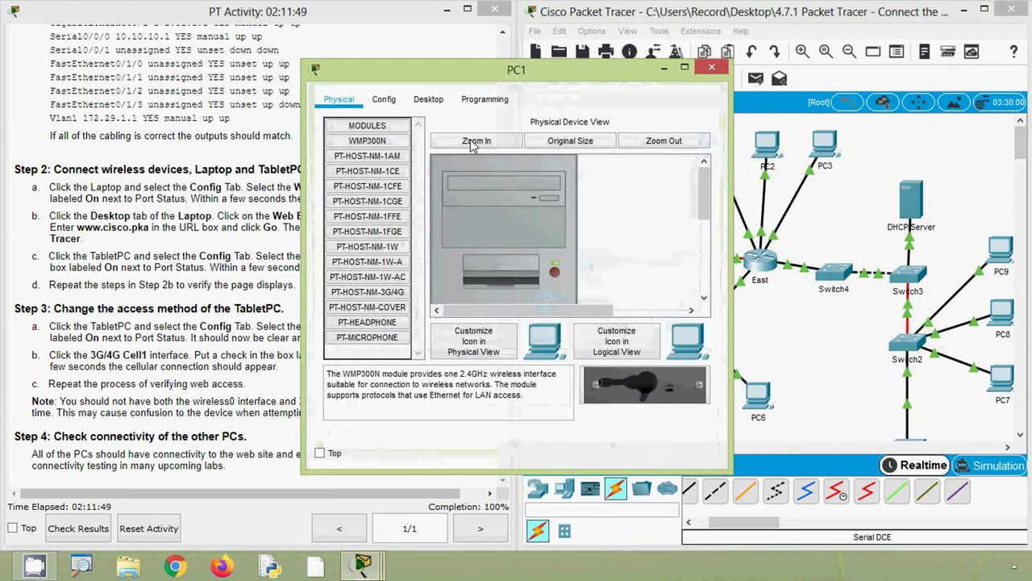
left_click(428, 98)
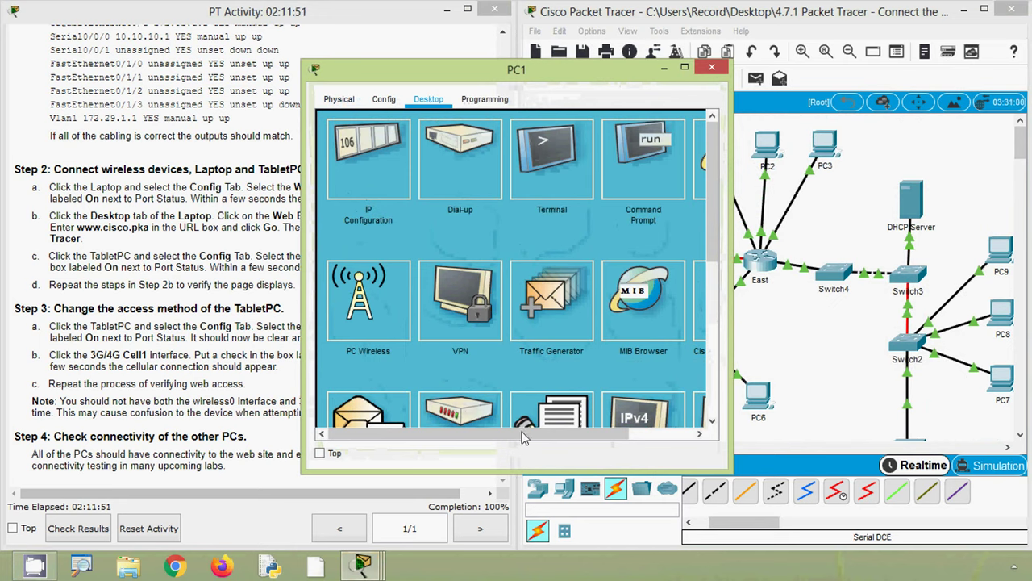
left_click_drag(525, 436, 583, 435)
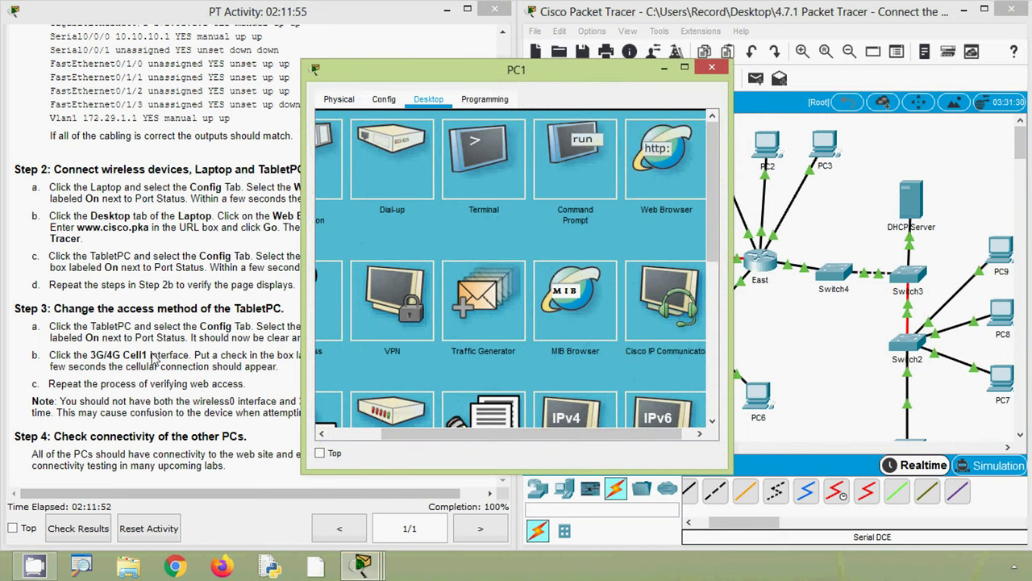
left_click(665, 153)
type("www.cisco.pka")
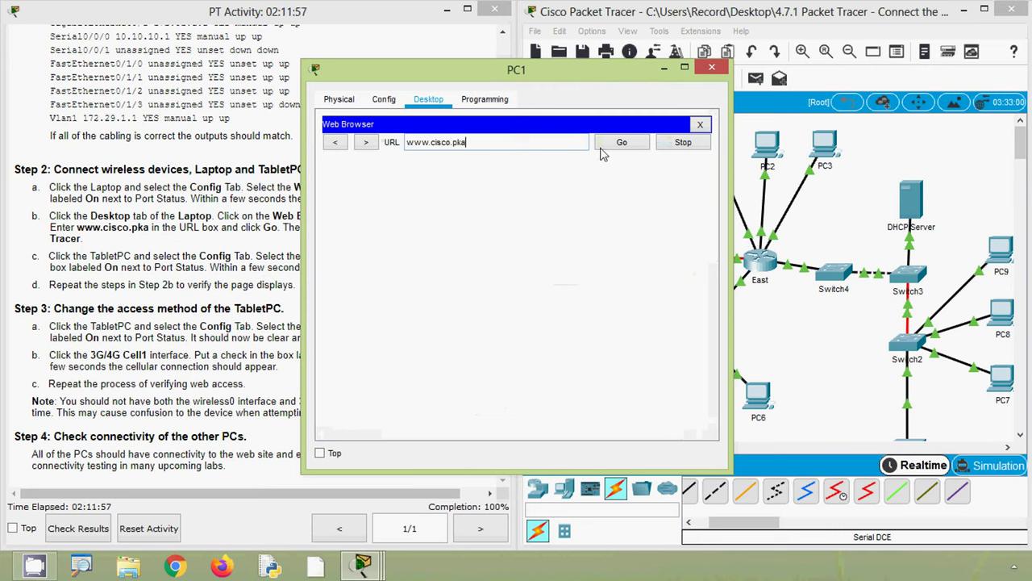
left_click(604, 145)
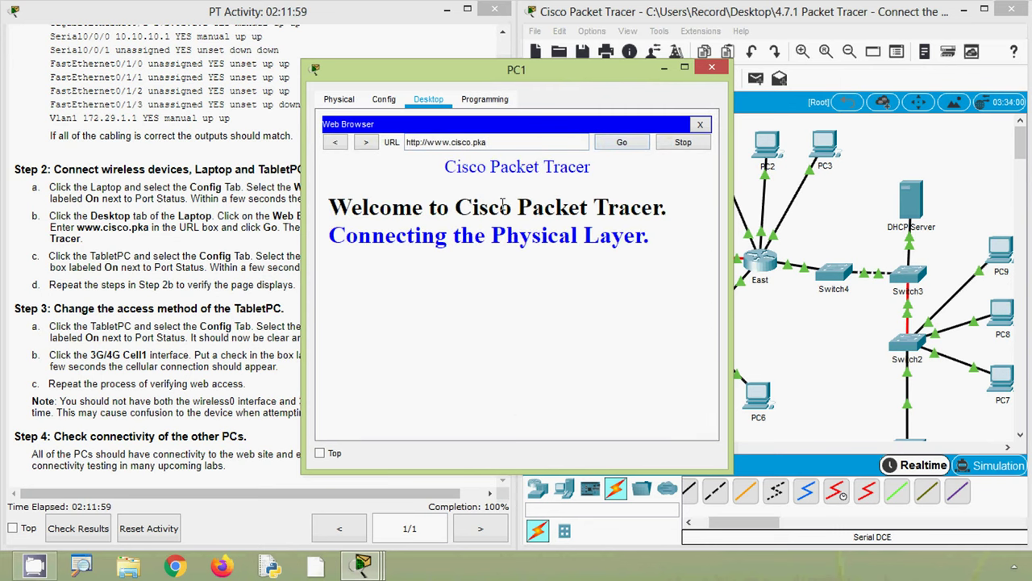
left_click(713, 70)
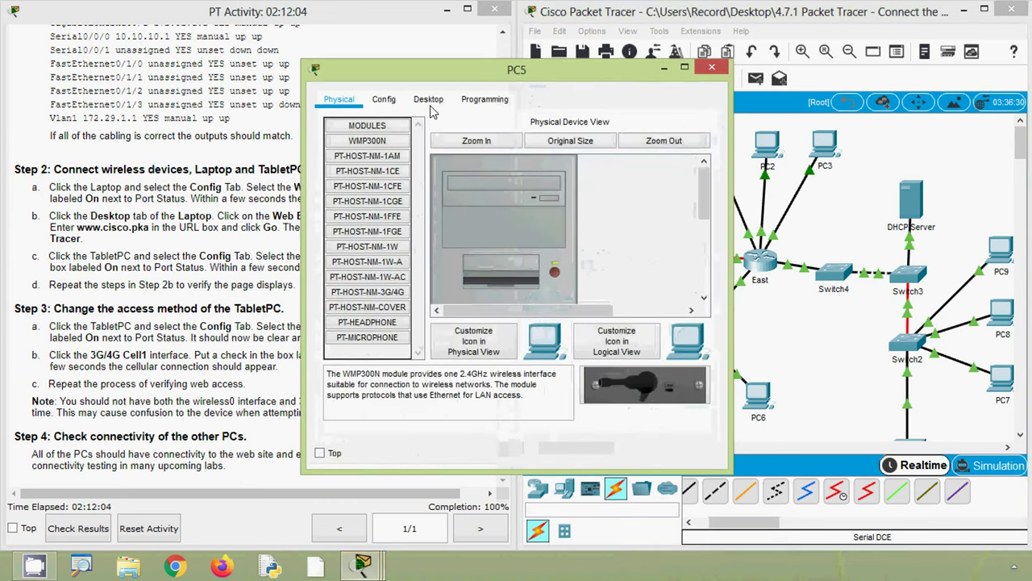
left_click(429, 100)
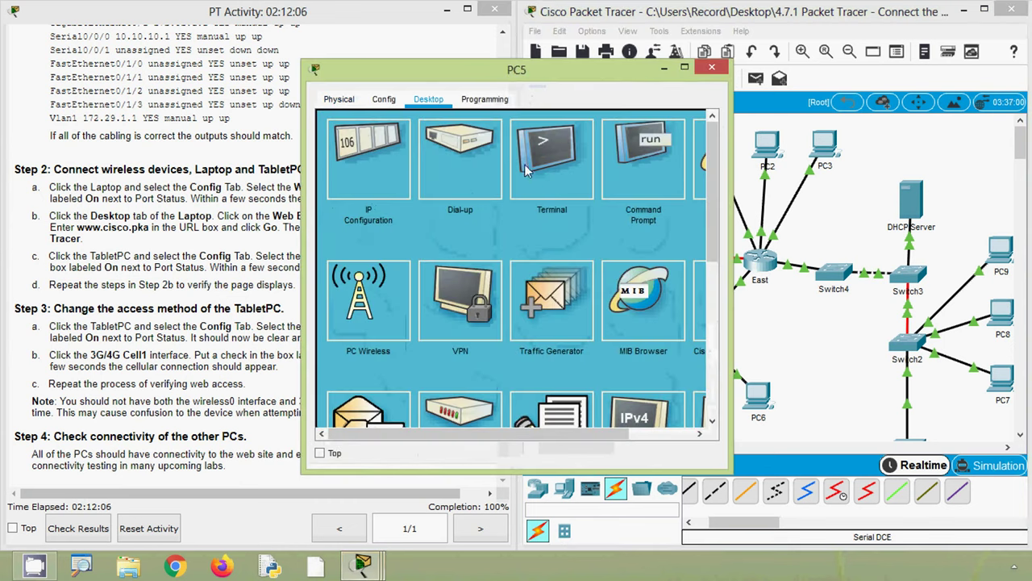
left_click(700, 161)
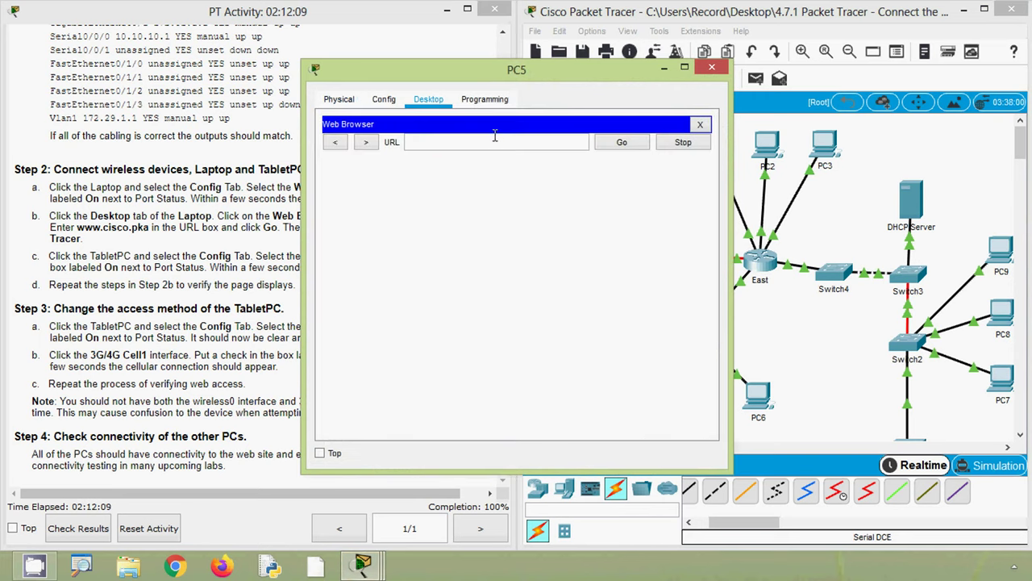
type("http://www.cisco.pka")
left_click(621, 142)
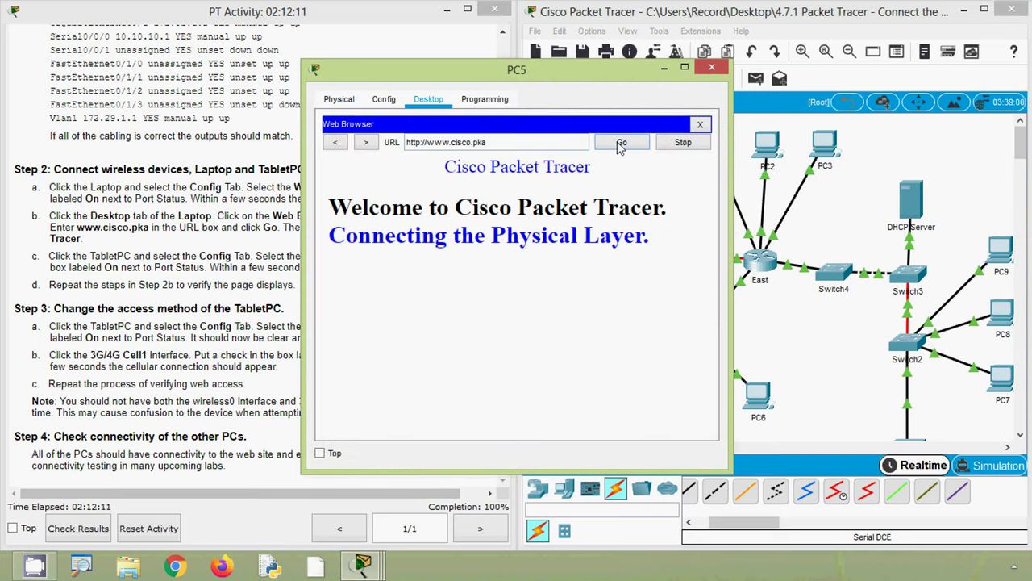
left_click(712, 67)
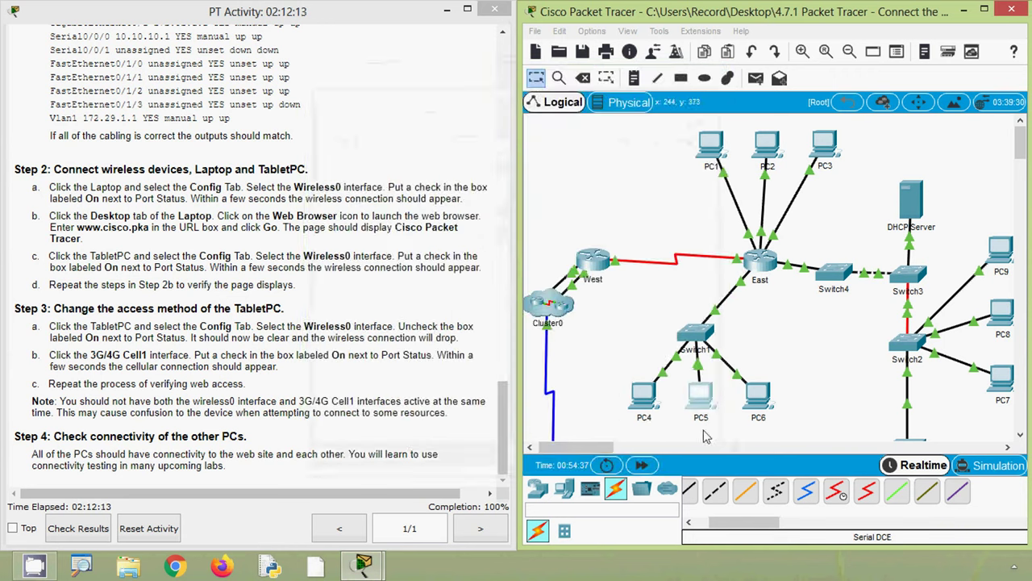
left_click_drag(610, 452, 629, 452)
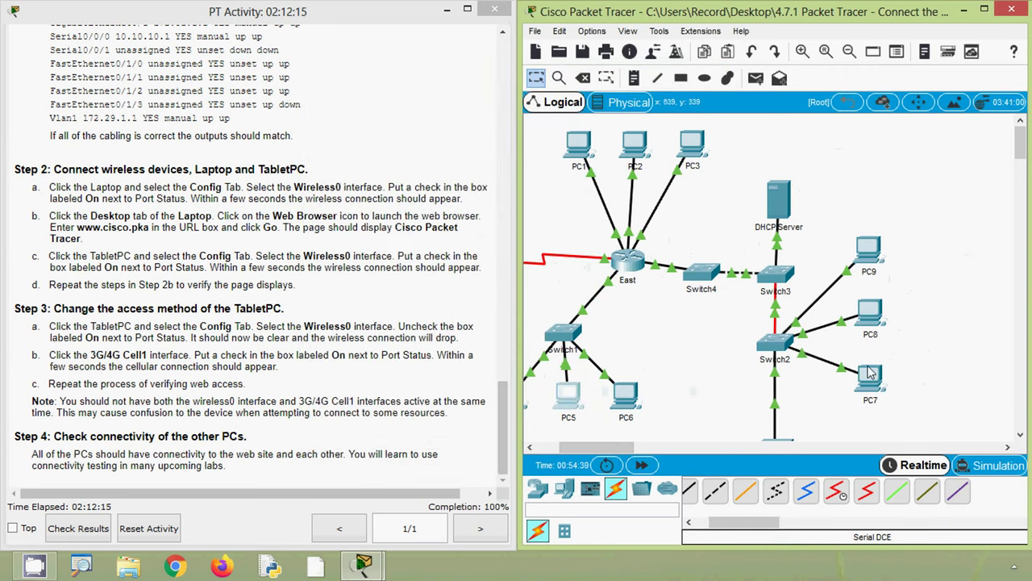
left_click(870, 263)
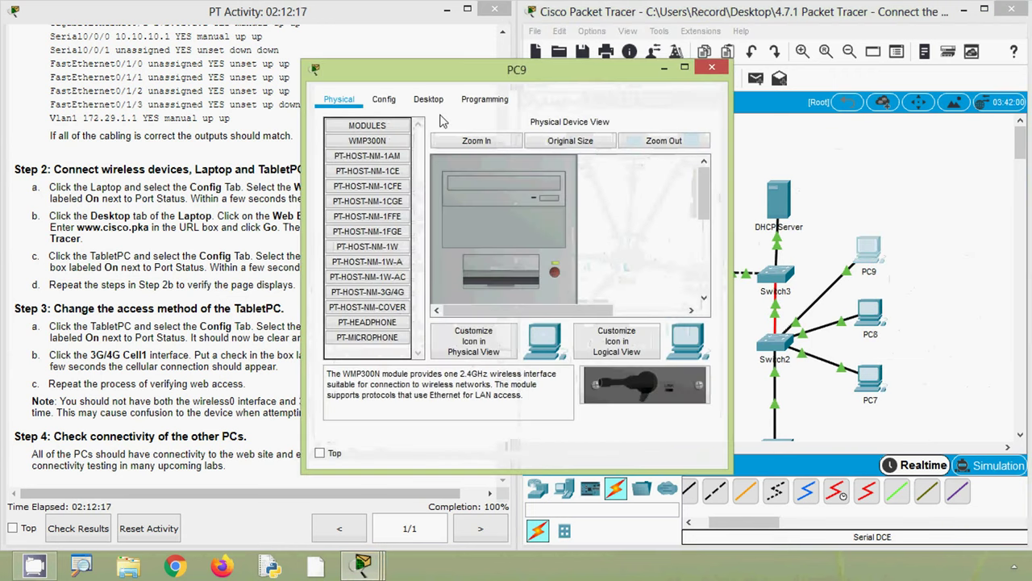
left_click(432, 103)
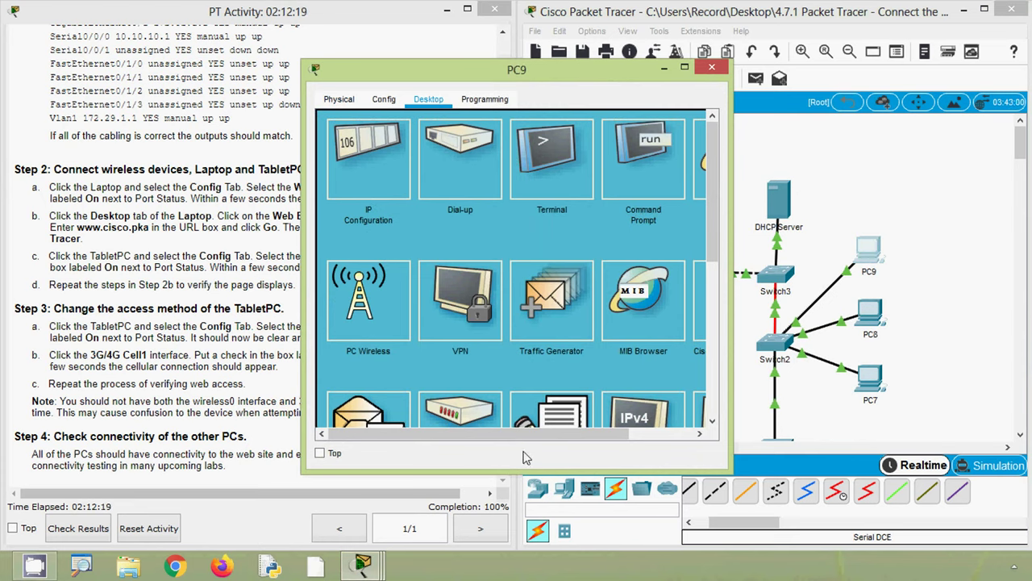
left_click_drag(551, 435, 605, 440)
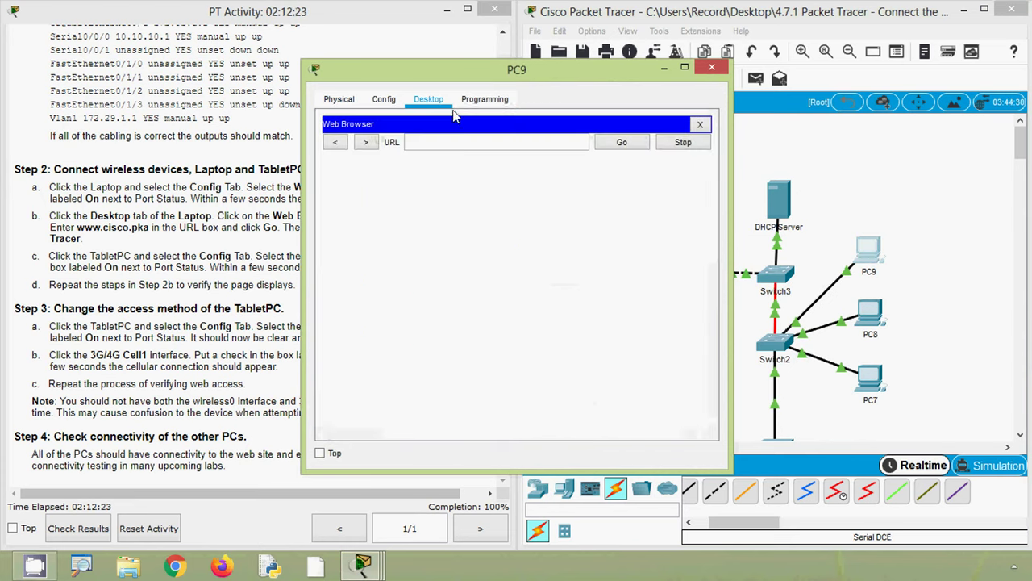
type("www.cisco.pka")
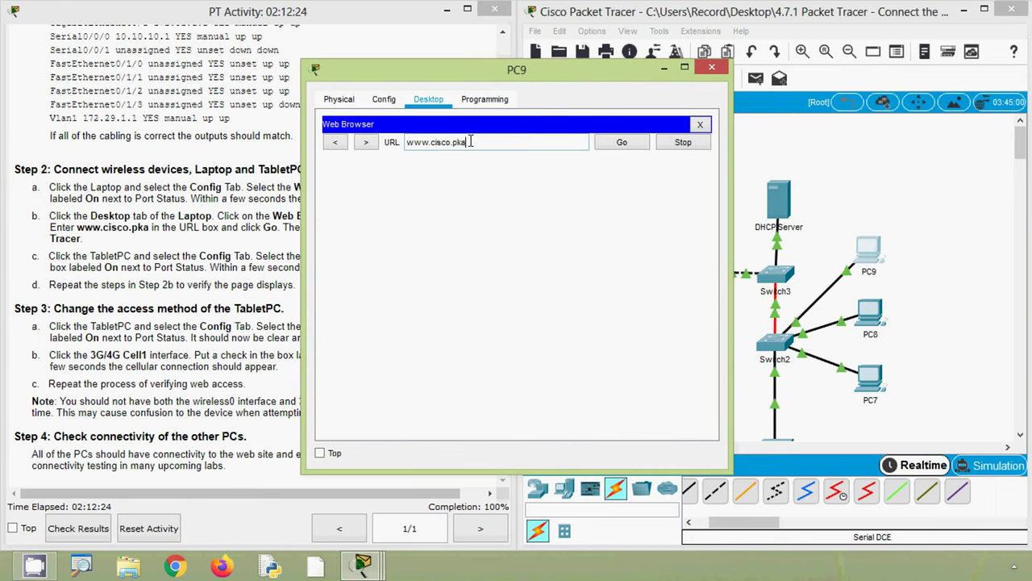
left_click(607, 147)
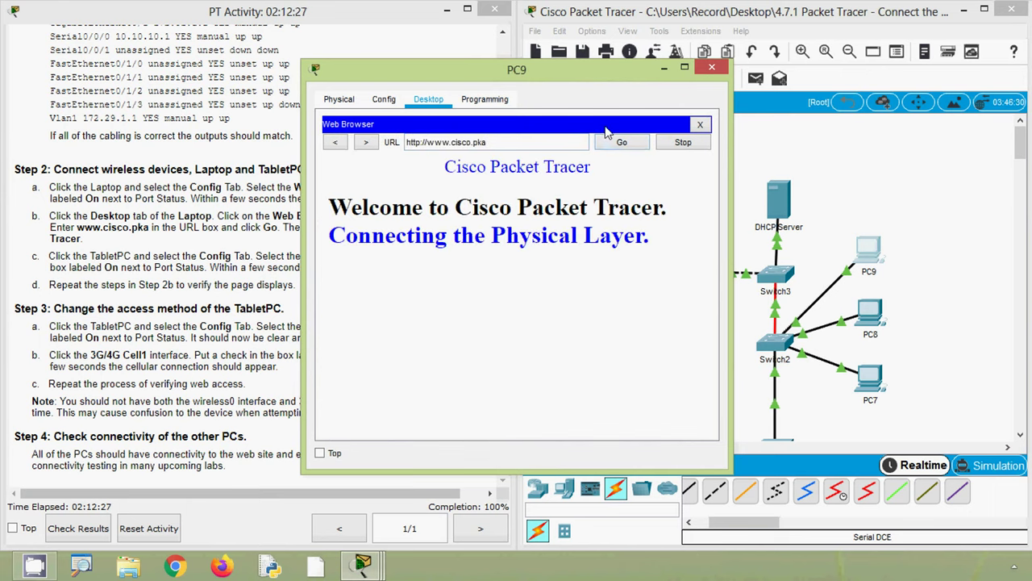
Close PC9's window and open PC3's device window from the topology
left_click(712, 67)
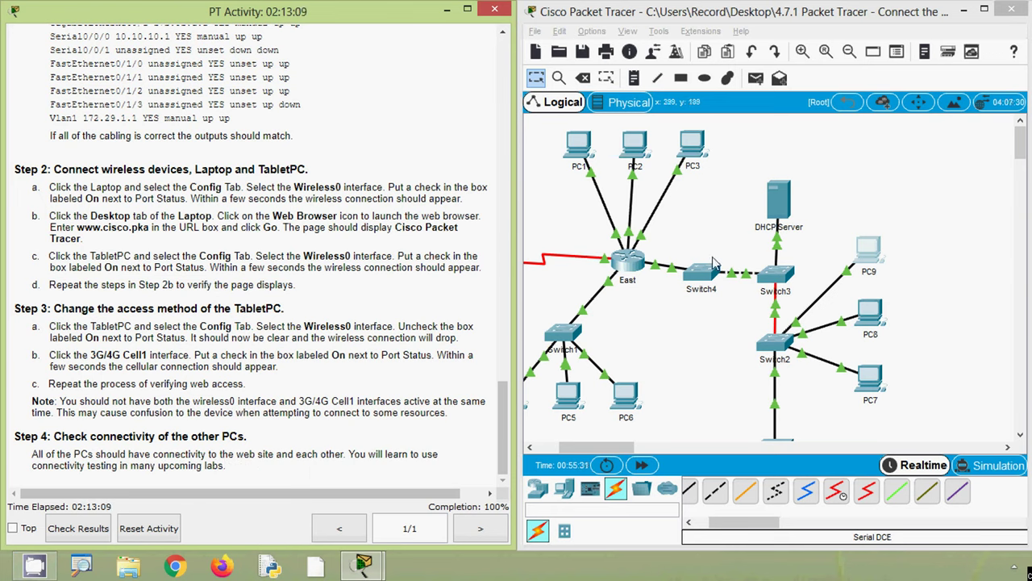
left_click(660, 340)
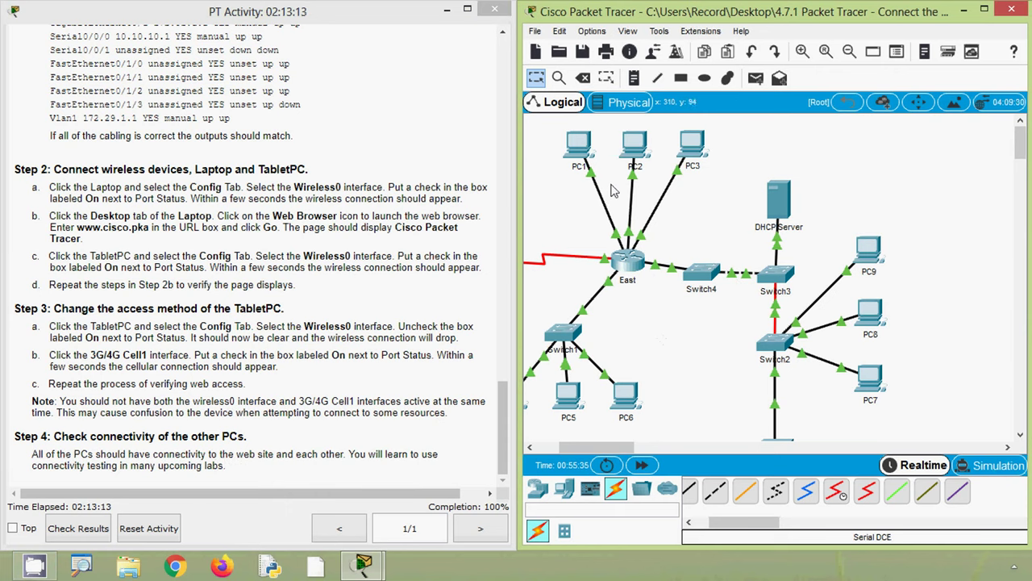
left_click(697, 151)
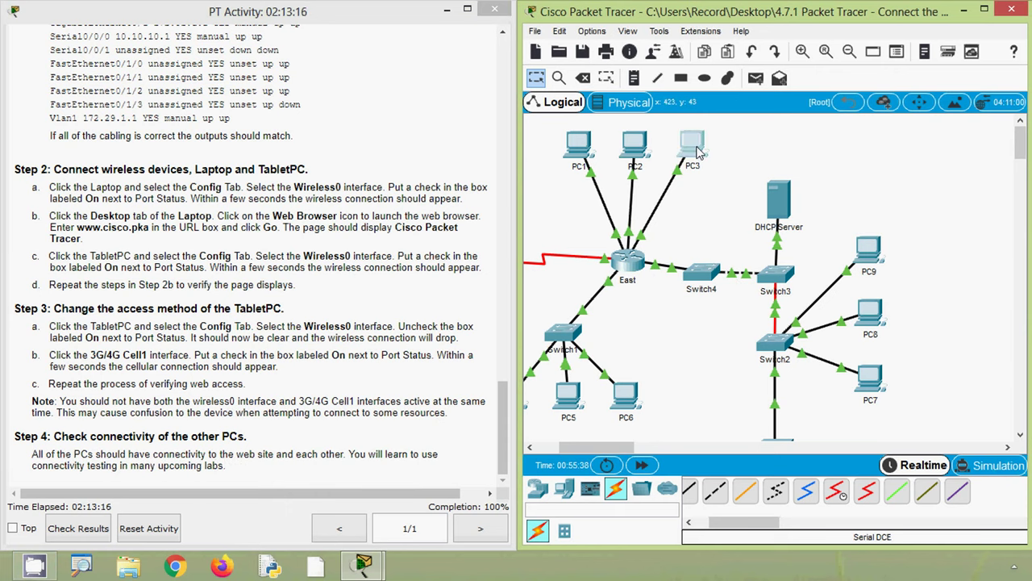
Read PC3's IP Configuration address 172.29.1.102, move its window aside, and open PC1
left_click(428, 100)
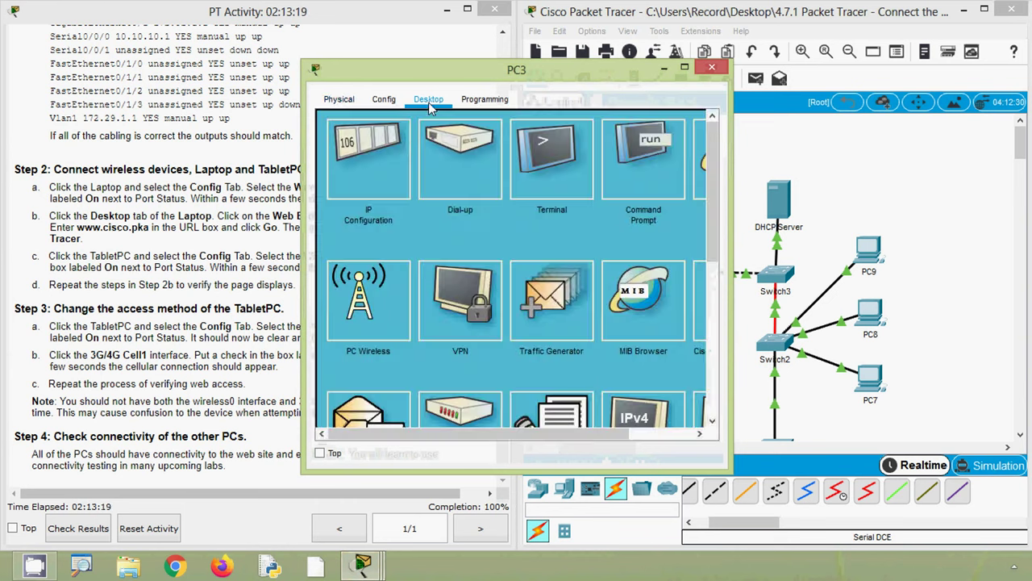
left_click(367, 161)
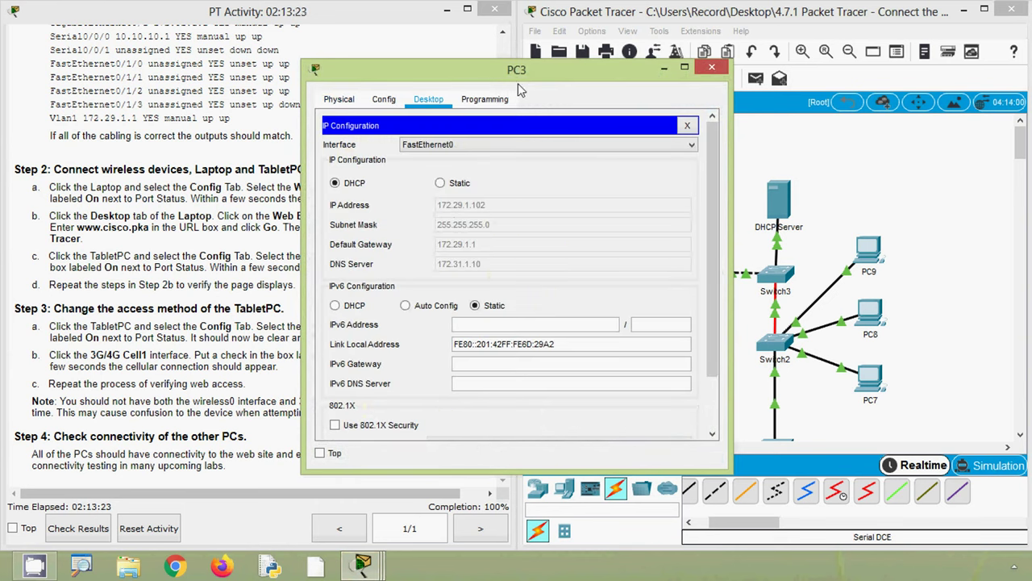
left_click_drag(518, 73, 812, 82)
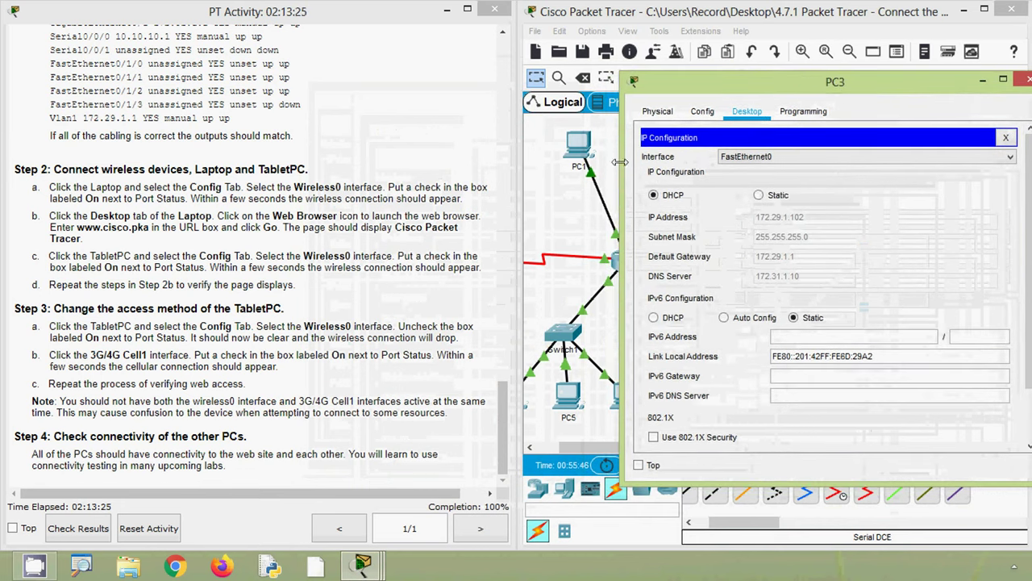
left_click(565, 153)
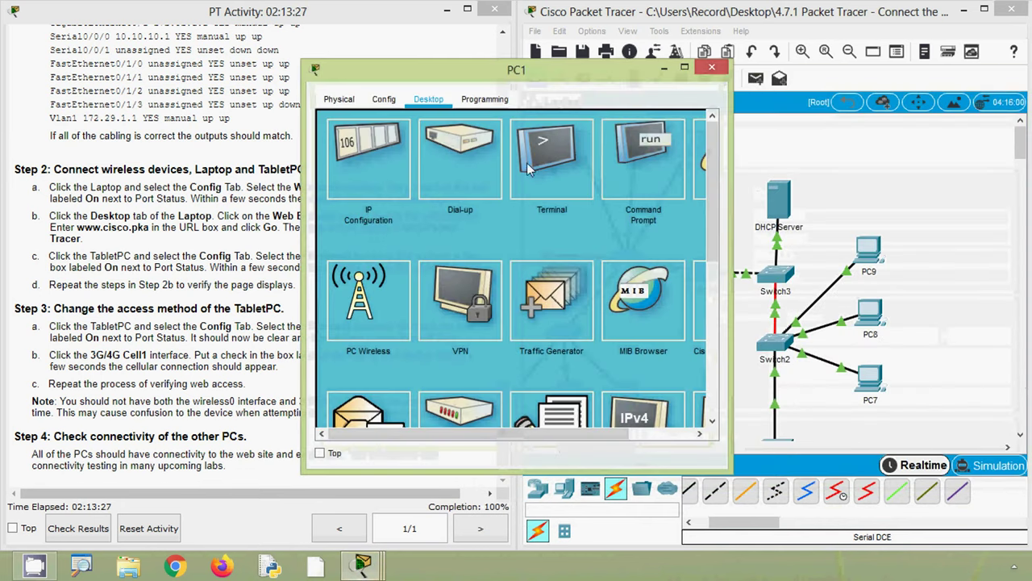
Run ping 172.29.1.102 in PC1's Command Prompt, widening the window to show four replies, 0% loss
left_click(636, 172)
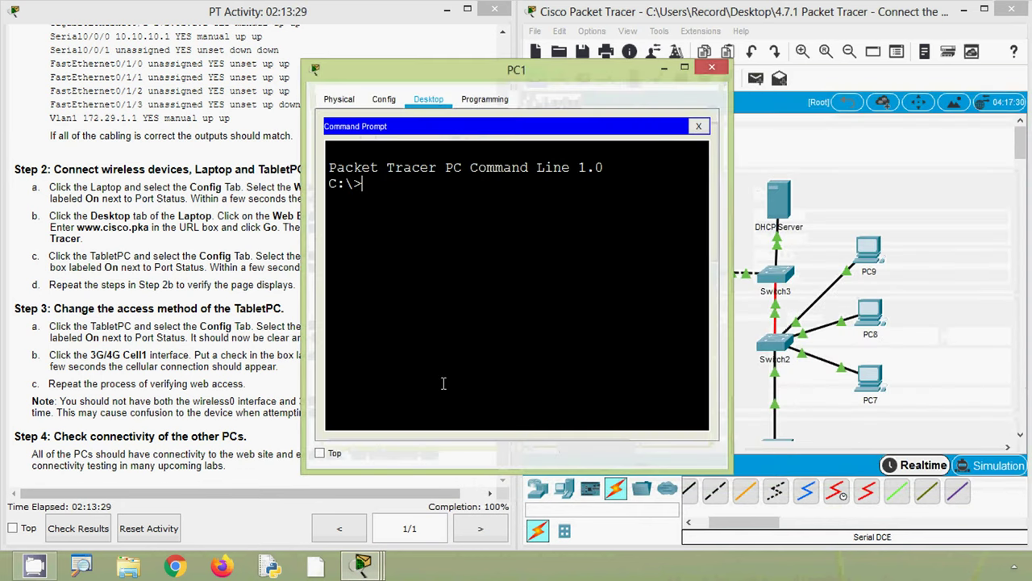
type("ping")
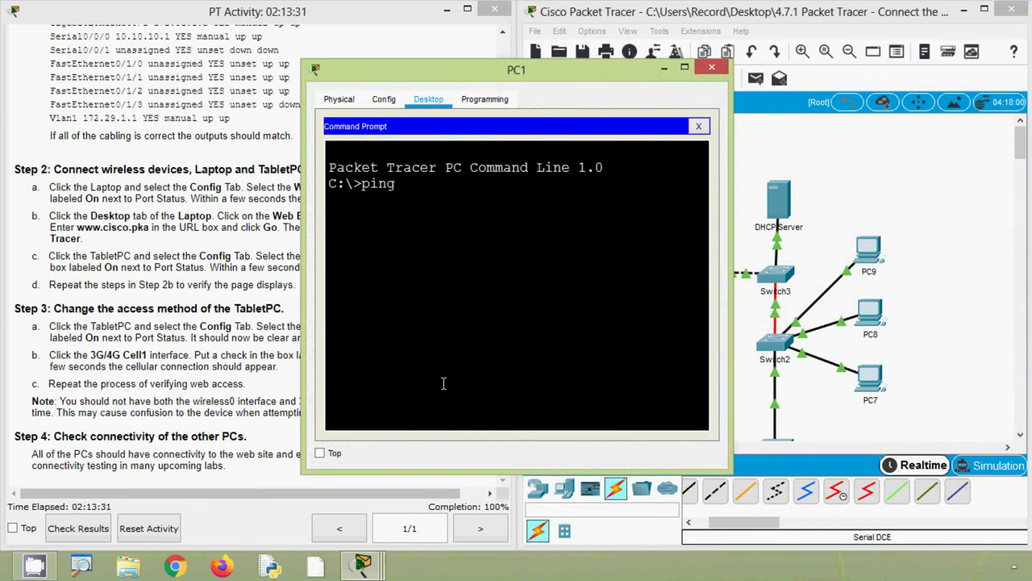
left_click_drag(472, 71, 222, 60)
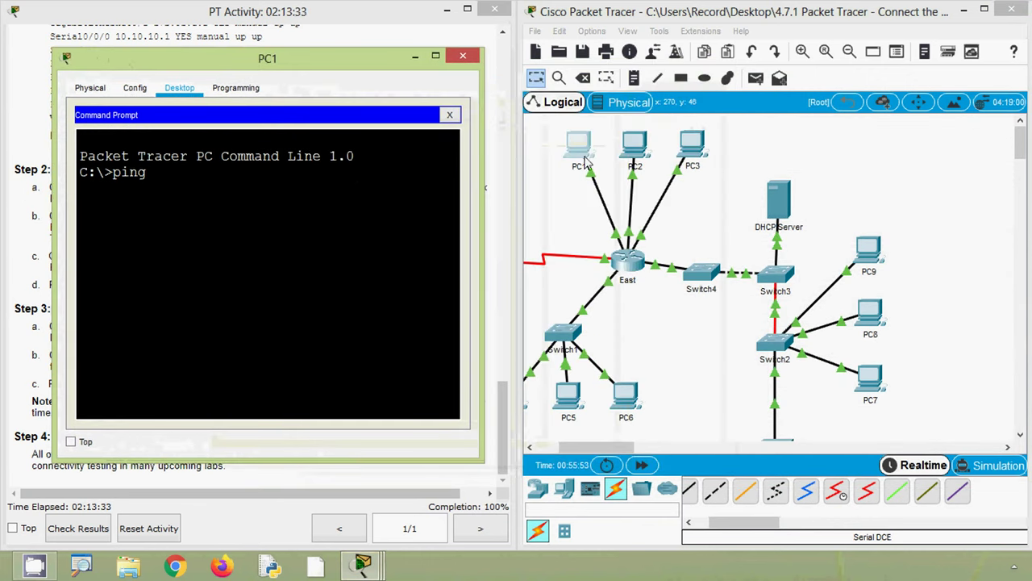
left_click(699, 147)
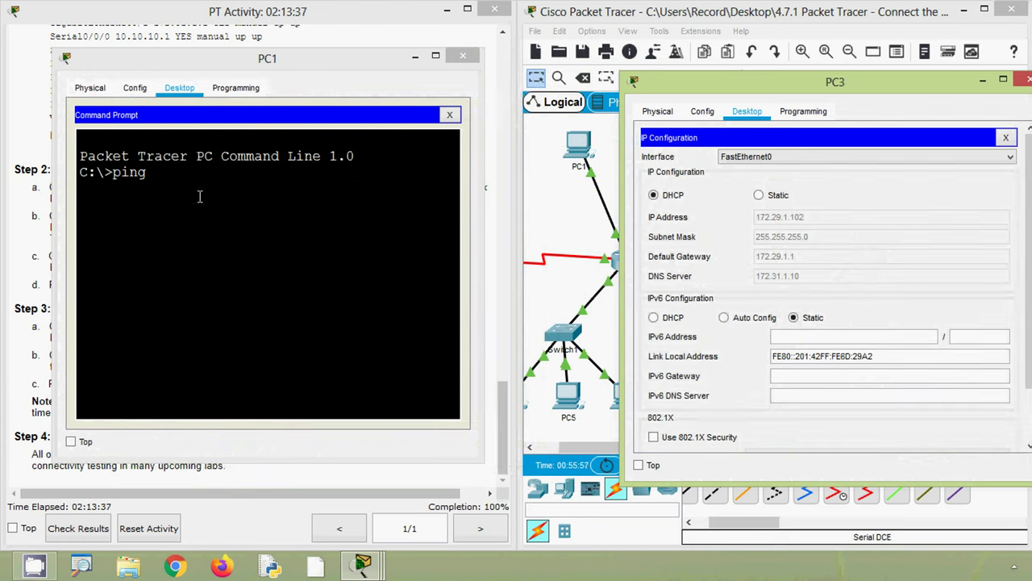
left_click(169, 177)
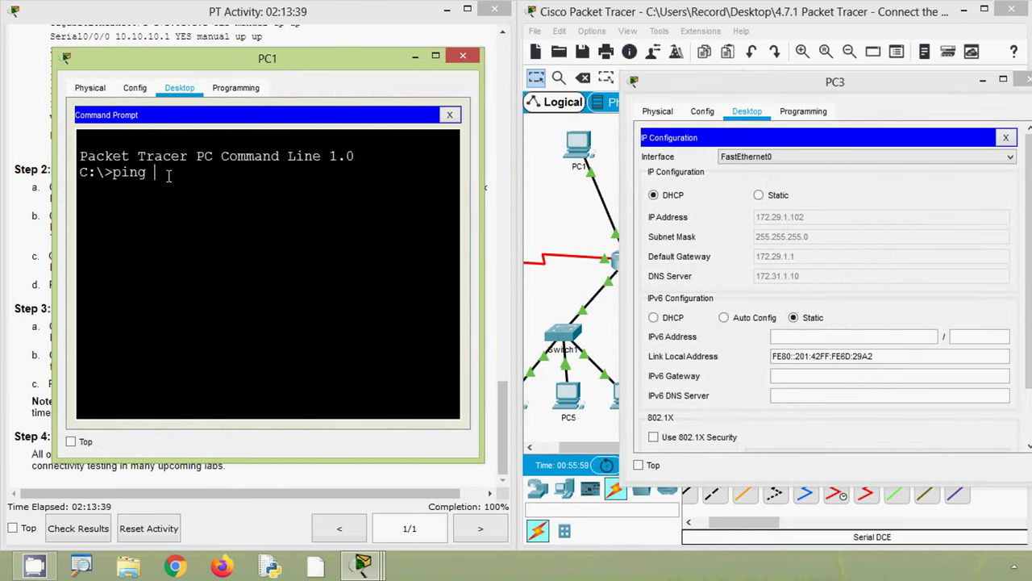
type("172.29.1.102")
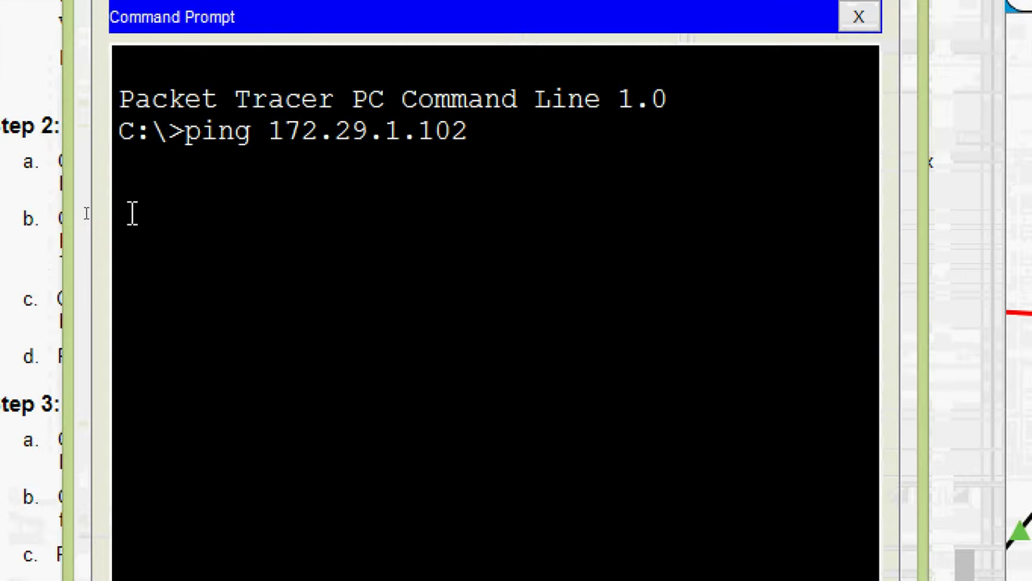
key("Return")
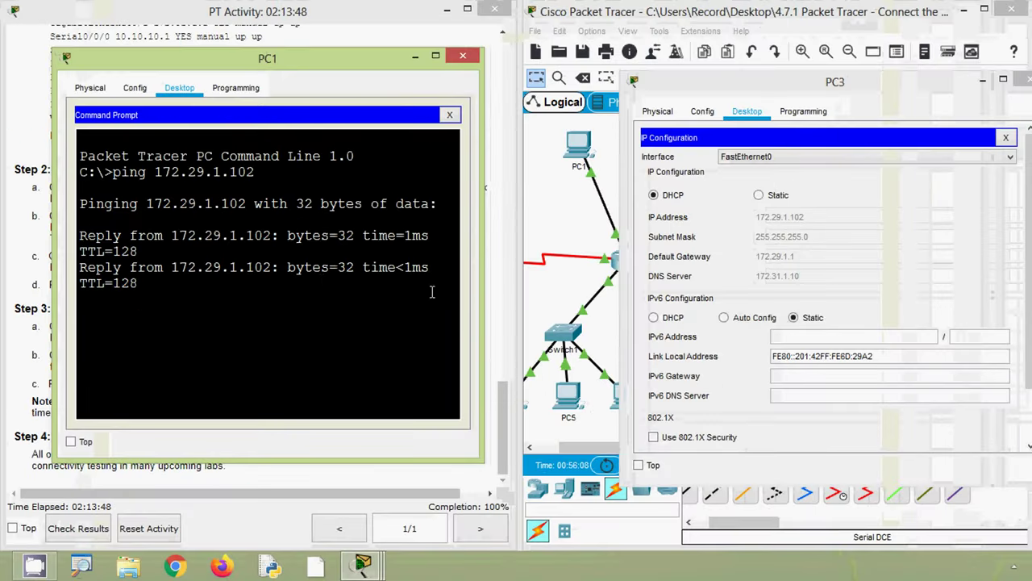
left_click_drag(482, 288, 682, 287)
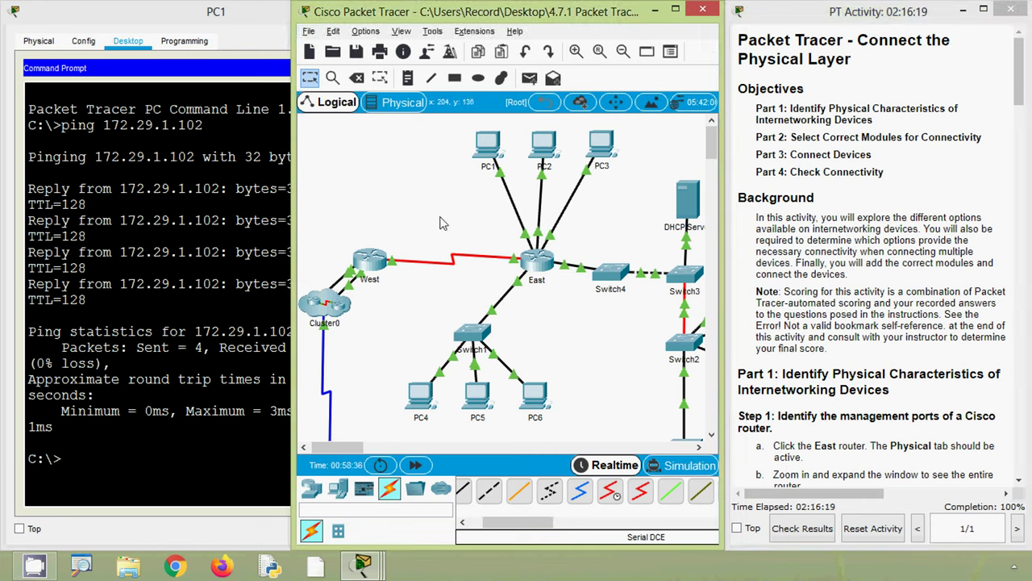
key("alt")
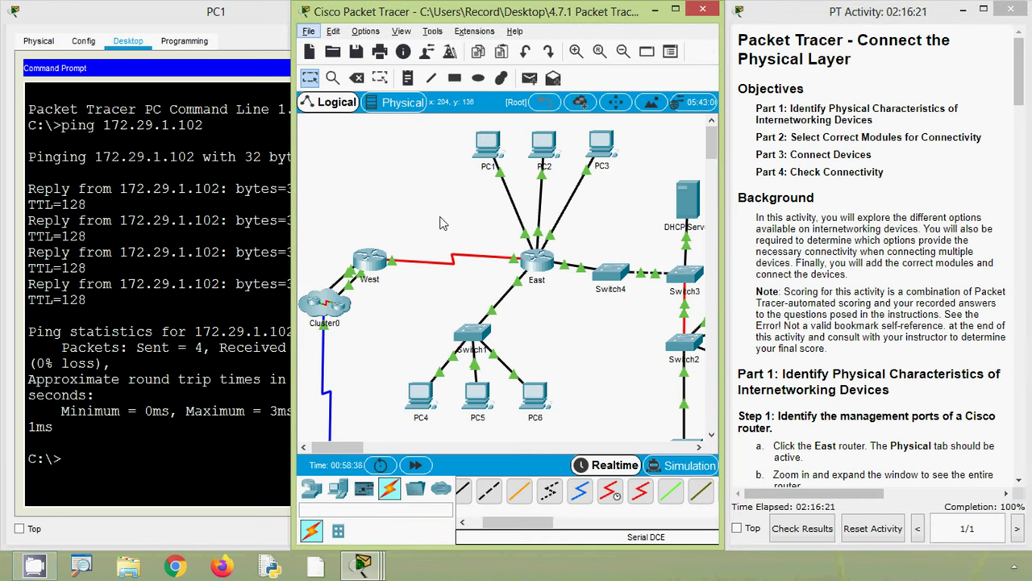